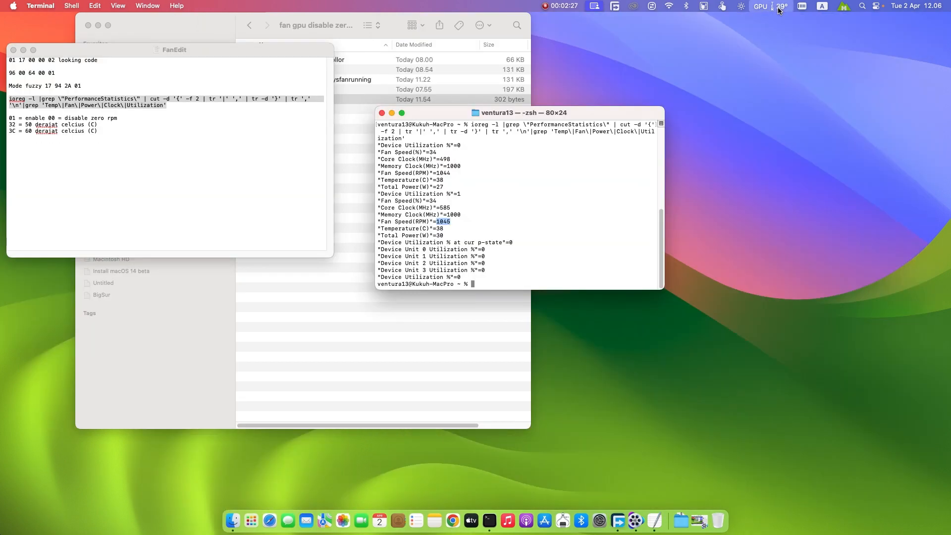
pyautogui.click(778, 9)
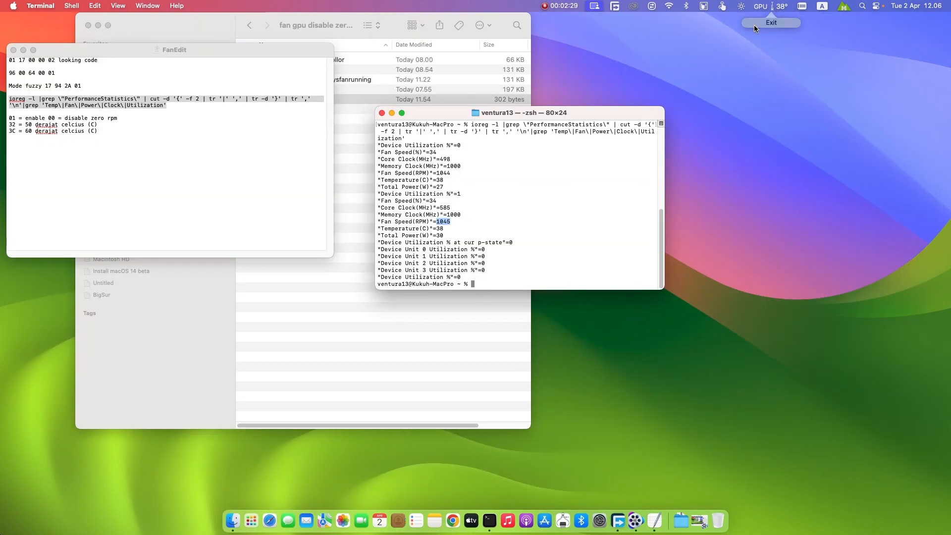
pyautogui.moveTo(584, 112); pyautogui.dragTo(505, 179)
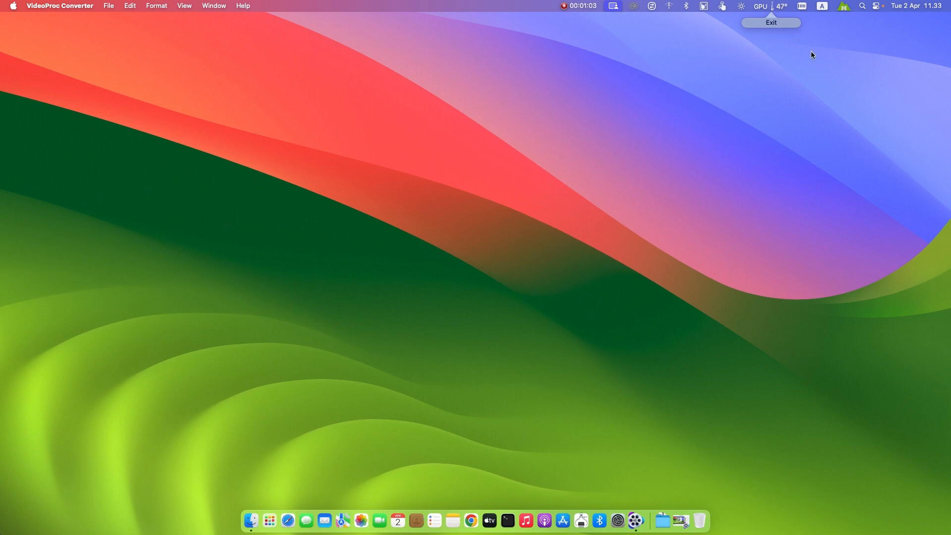
# - Look up the Mac's graphics card model in the system information, highlight it, and close the window
pyautogui.click(12, 6)
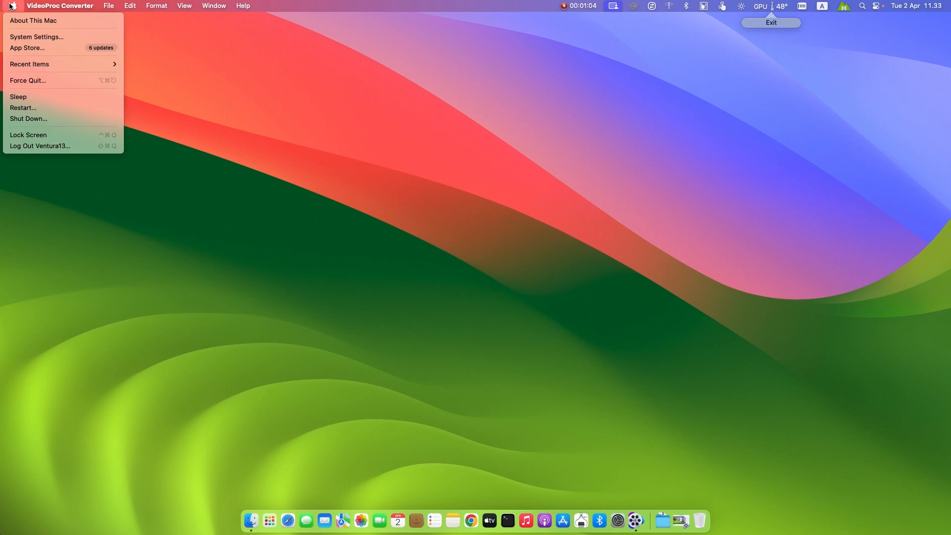
pyautogui.click(432, 57)
pyautogui.click(9, 4)
pyautogui.click(67, 21)
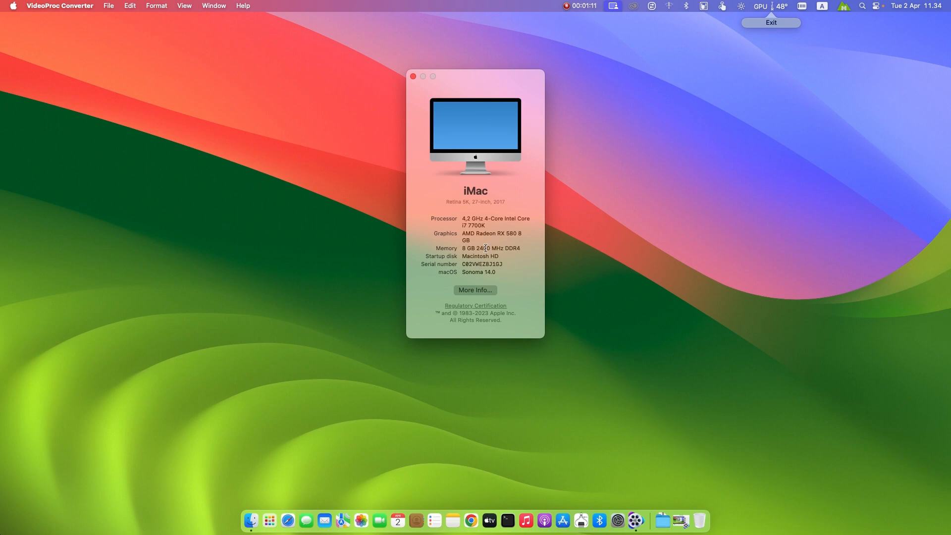
pyautogui.moveTo(476, 233); pyautogui.dragTo(521, 233)
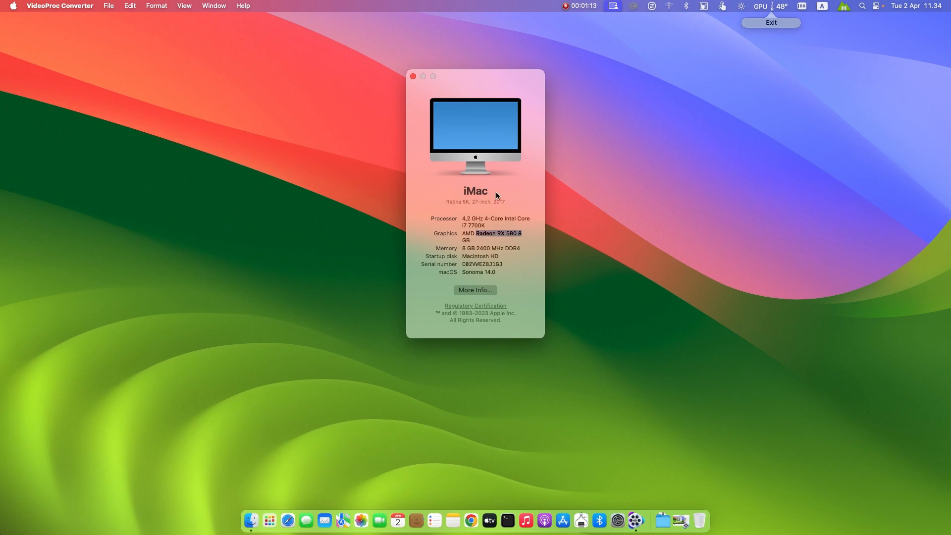
pyautogui.click(413, 76)
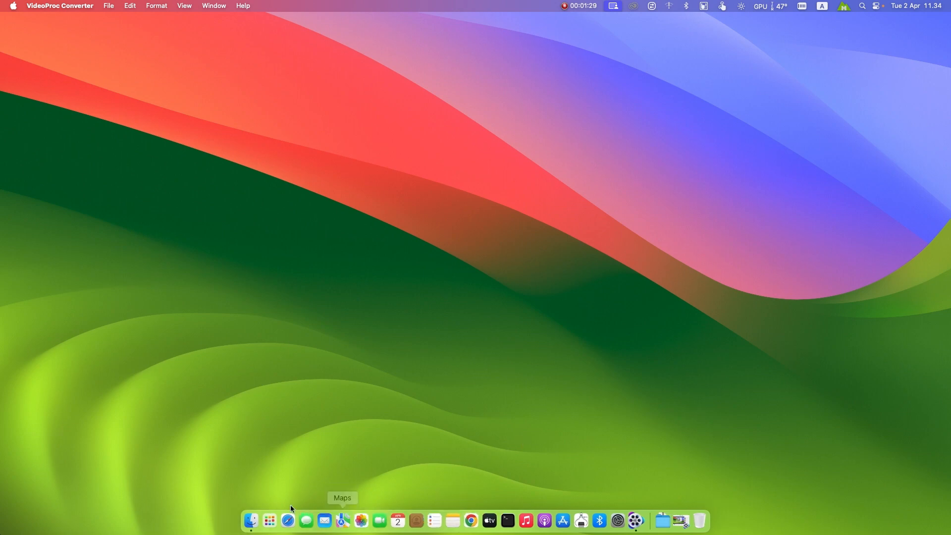
# - Open the folder "fan gpu disable zero RPM hackintosh" in Finder
pyautogui.click(255, 515)
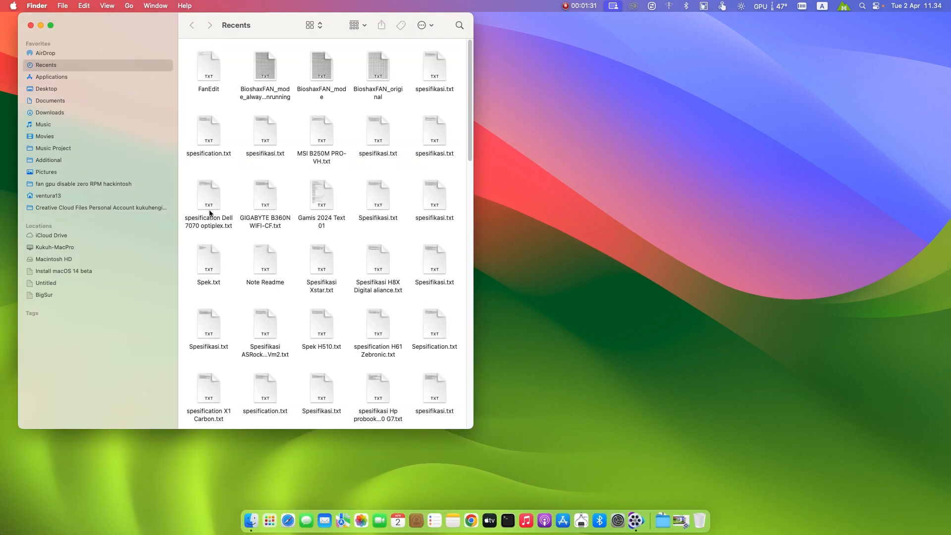
pyautogui.click(314, 25)
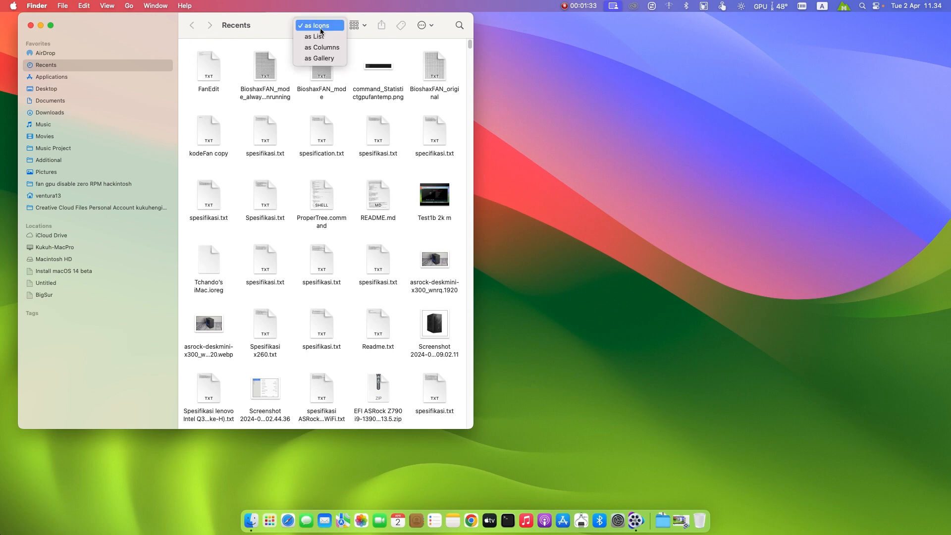
pyautogui.click(81, 113)
pyautogui.click(106, 101)
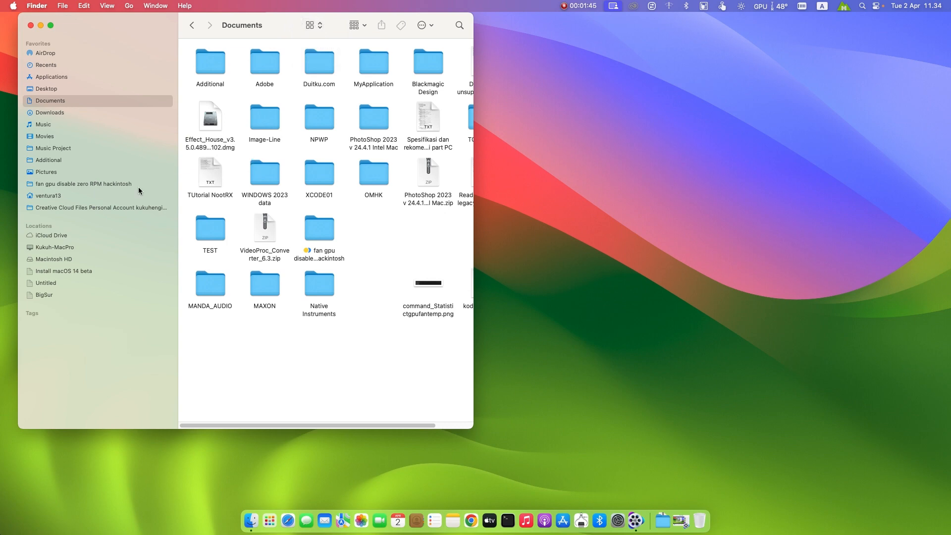
pyautogui.click(124, 185)
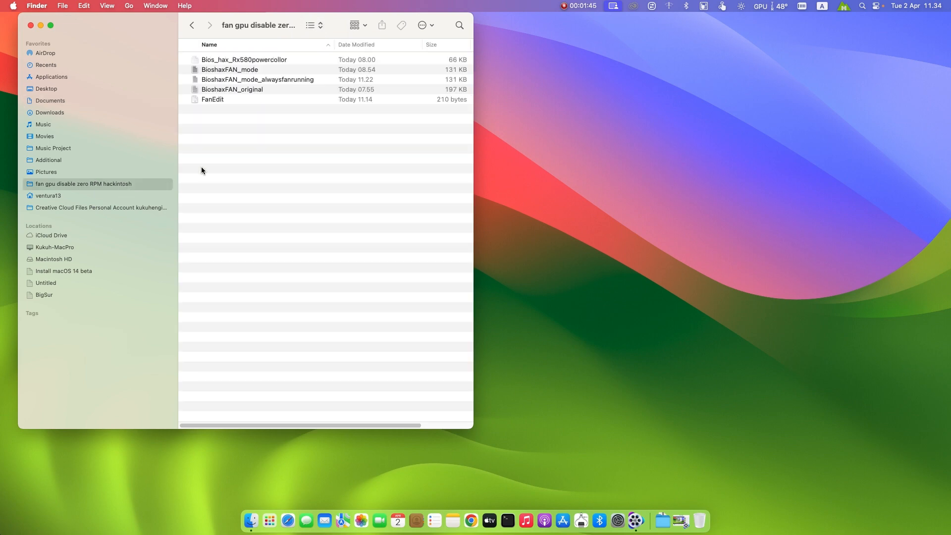
# - Open the FanEdit text file and copy its full ioreg PerformanceStatistics command
pyautogui.doubleClick(219, 99)
pyautogui.moveTo(194, 43); pyautogui.dragTo(93, 66)
pyautogui.moveTo(9, 117); pyautogui.dragTo(182, 125)
pyautogui.press('super+c')
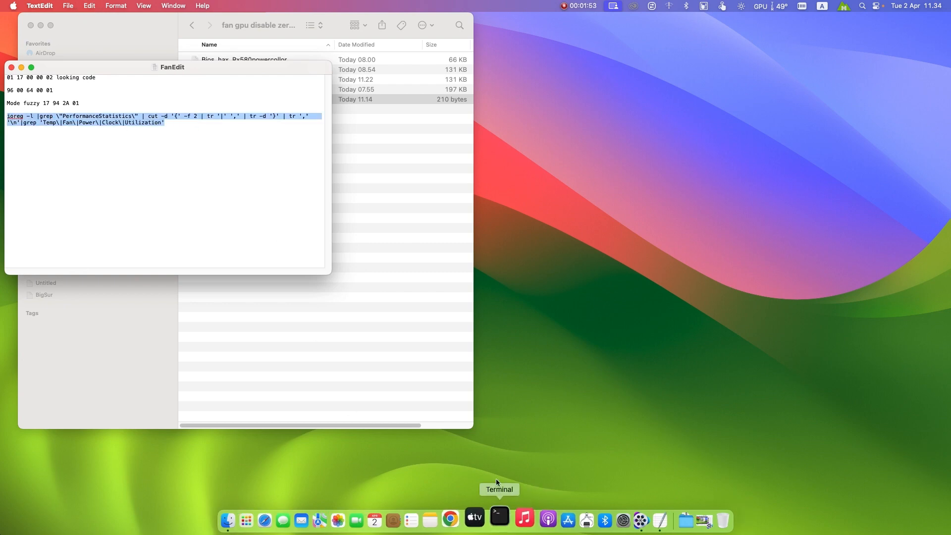
# - Switch to Terminal and run the copied ioreg PerformanceStatistics command to list the GPU's temperature, fan, power and clock data
pyautogui.click(499, 519)
pyautogui.moveTo(203, 17); pyautogui.dragTo(216, 16)
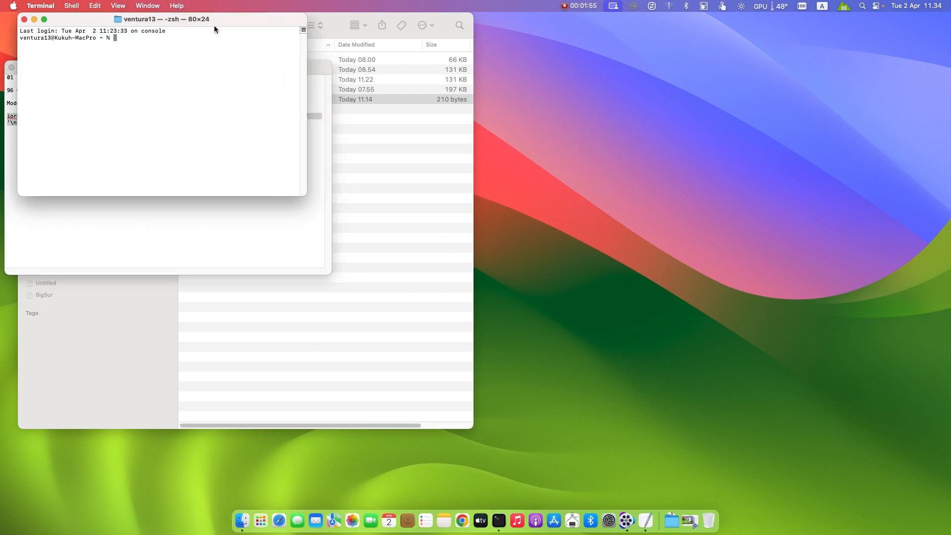
pyautogui.press('super+v')
pyautogui.press('Return')
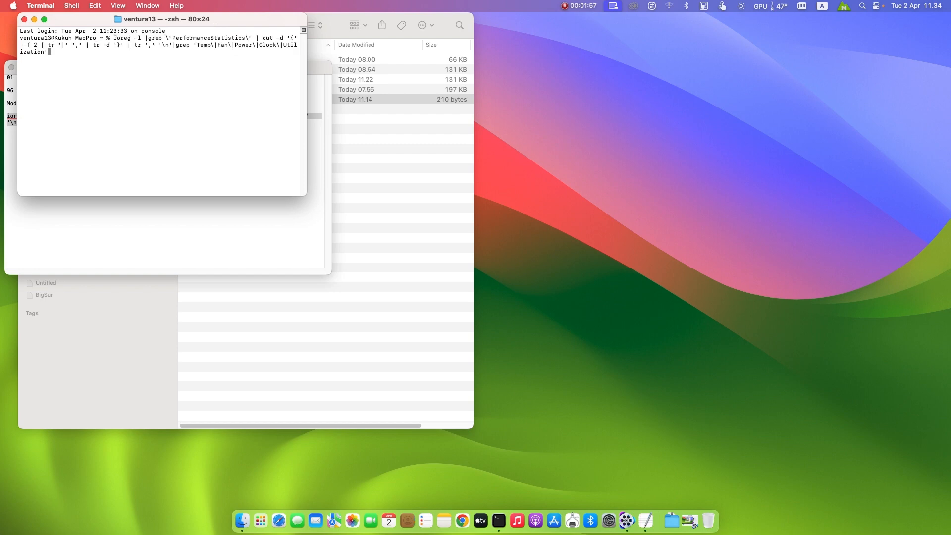
pyautogui.press('Return')
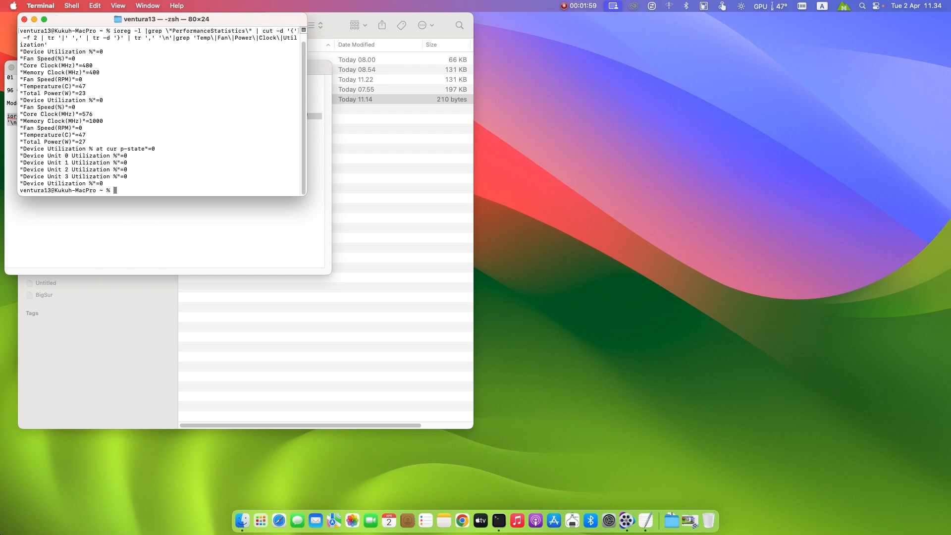
# - Make the Terminal window taller and examine the highlighted Fan Speed(%) line in the GPU statistics
pyautogui.moveTo(132, 197); pyautogui.dragTo(135, 250)
pyautogui.moveTo(23, 114); pyautogui.dragTo(75, 113)
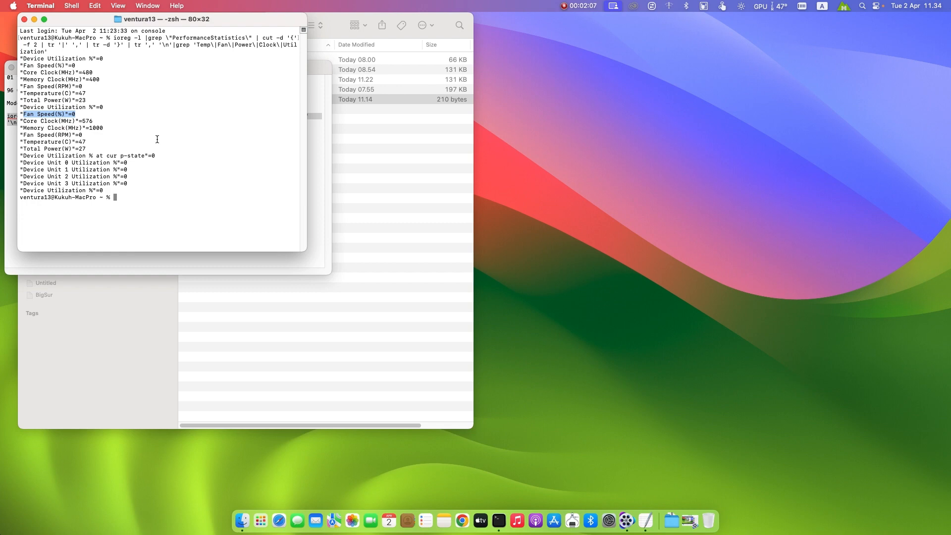
pyautogui.moveTo(167, 16)
pyautogui.mouseDown()
pyautogui.moveTo(195, 16)
pyautogui.moveTo(184, 19)
pyautogui.mouseUp()
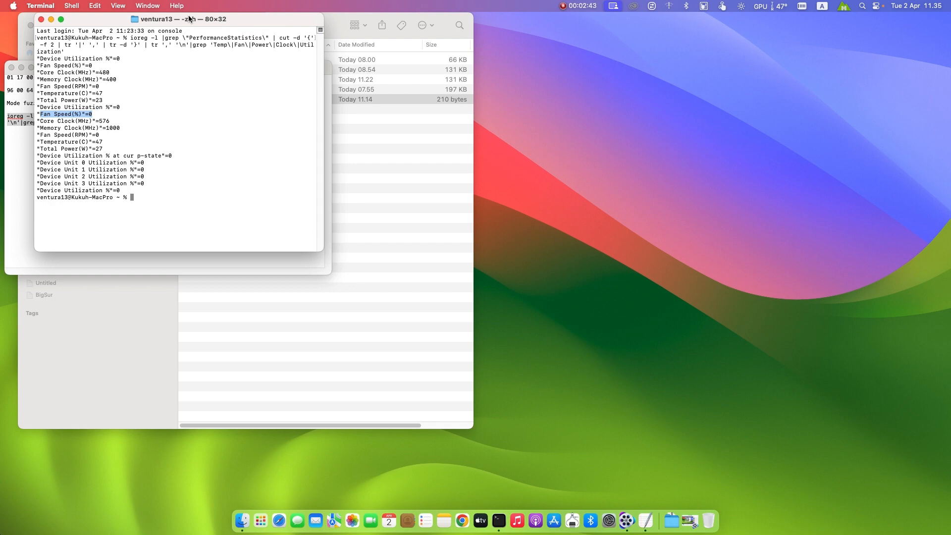
pyautogui.moveTo(189, 19); pyautogui.dragTo(183, 19)
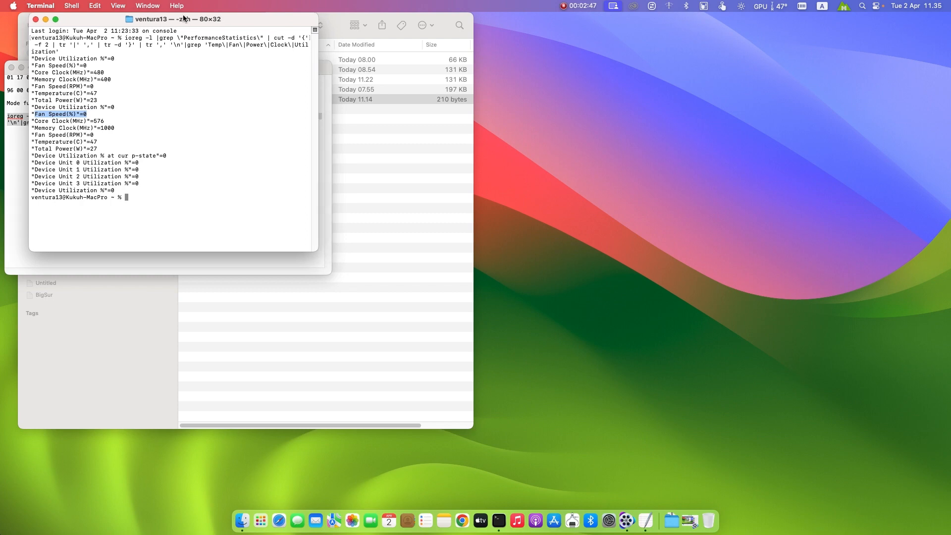
pyautogui.moveTo(184, 19); pyautogui.dragTo(183, 19)
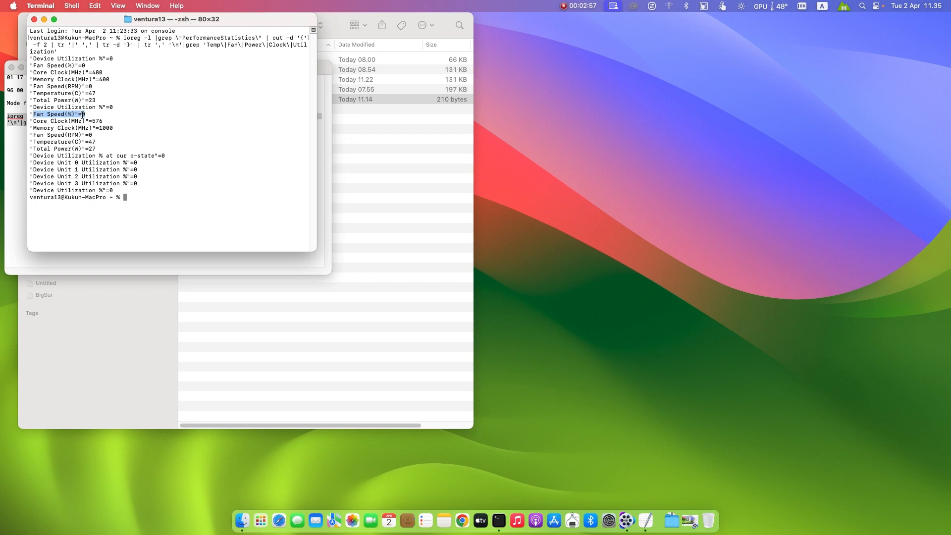
pyautogui.moveTo(81, 117); pyautogui.dragTo(85, 117)
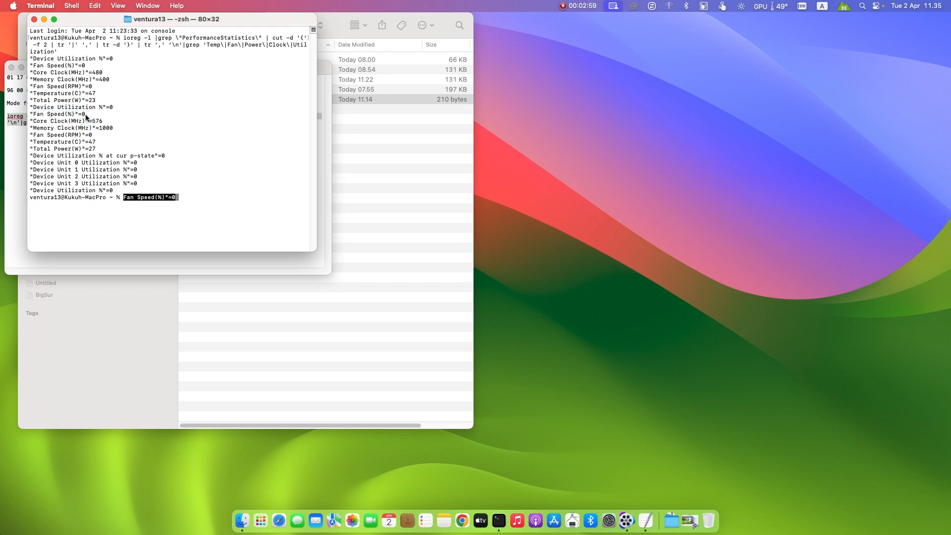
pyautogui.press('BackSpace')
pyautogui.press('BackSpace')
pyautogui.press('BackSpace')
pyautogui.press('BackSpace')
pyautogui.press('BackSpace')
pyautogui.press('BackSpace')
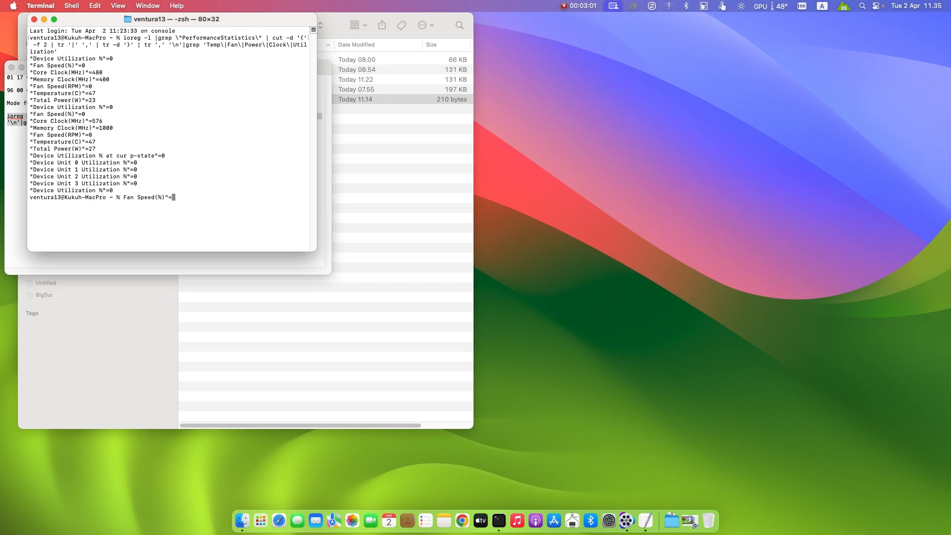
pyautogui.press('BackSpace')
pyautogui.press('BackSpace')
pyautogui.press('BackSpace')
pyautogui.press('BackSpace')
pyautogui.press('BackSpace')
pyautogui.press('BackSpace')
pyautogui.press('BackSpace')
pyautogui.press('BackSpace')
pyautogui.press('BackSpace')
# - Run the ioreg PerformanceStatistics command again to recheck the GPU fan data, and close the Terminal window
pyautogui.moveTo(124, 20); pyautogui.dragTo(123, 21)
pyautogui.write('ioreg -l |grep \\"PerformanceStatistics\\" | cut -d \'{\' -f 2 | tr \'|\' \',\' | tr -d \'}\' | tr \',\' \'\\n\'|grep \'Temp\\|Fan\\|Power\\|Clock\\|Utilization\'')
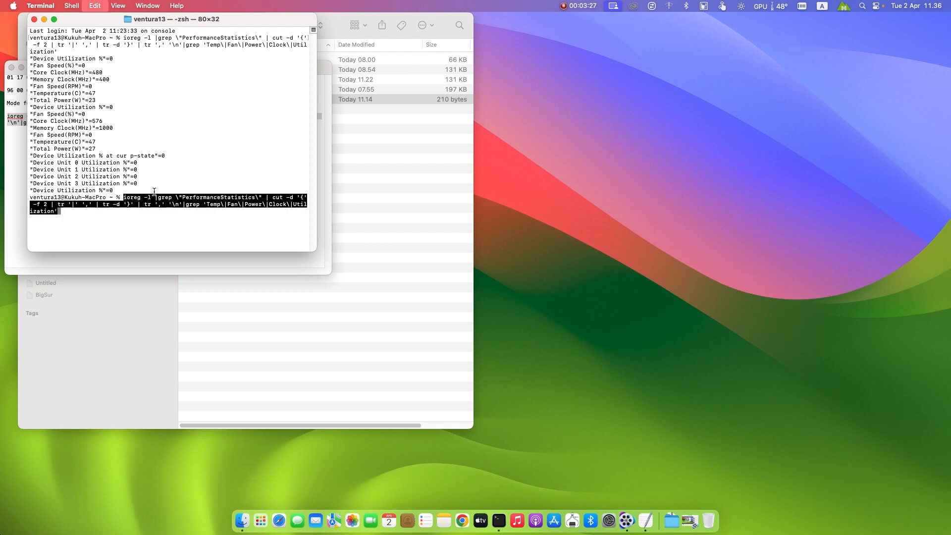
pyautogui.press('Return')
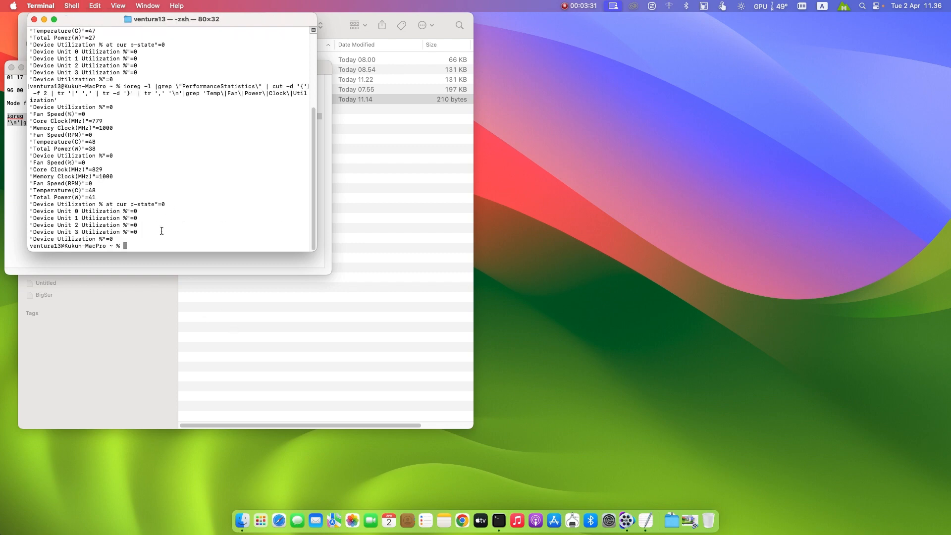
pyautogui.click(34, 19)
pyautogui.moveTo(56, 66)
pyautogui.mouseDown()
pyautogui.moveTo(67, 88)
pyautogui.moveTo(58, 86)
pyautogui.moveTo(72, 61)
pyautogui.mouseUp()
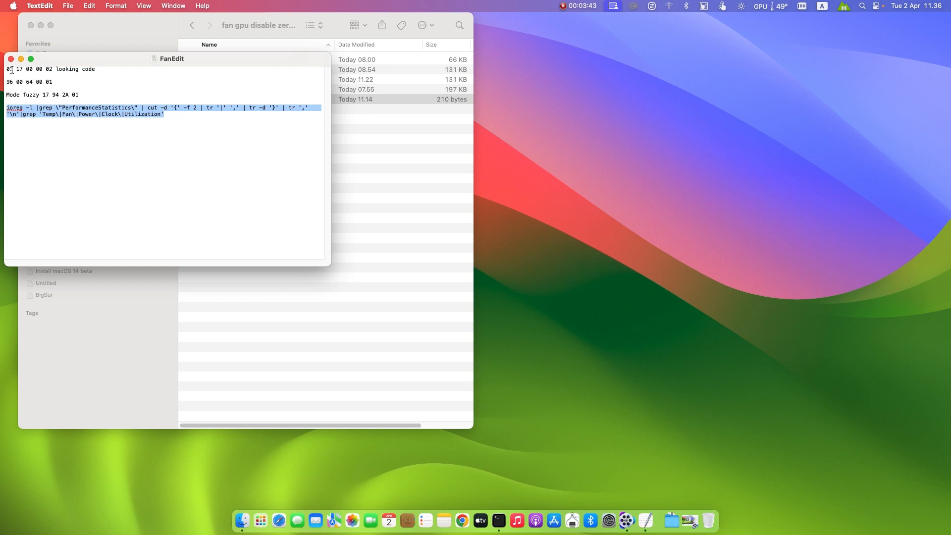
pyautogui.click(235, 28)
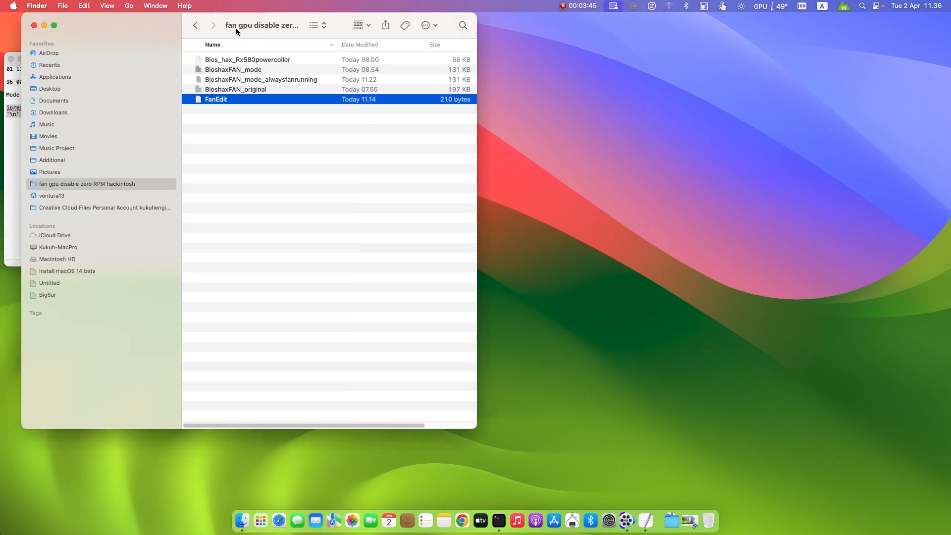
pyautogui.moveTo(236, 27)
pyautogui.mouseDown()
pyautogui.moveTo(272, 30)
pyautogui.moveTo(254, 28)
pyautogui.mouseUp()
pyautogui.click(30, 126)
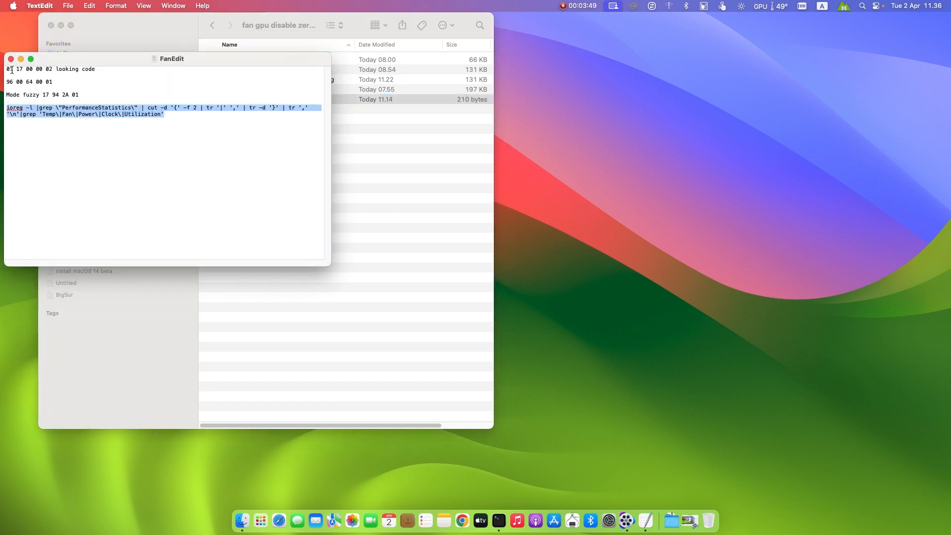
pyautogui.moveTo(7, 69); pyautogui.dragTo(51, 67)
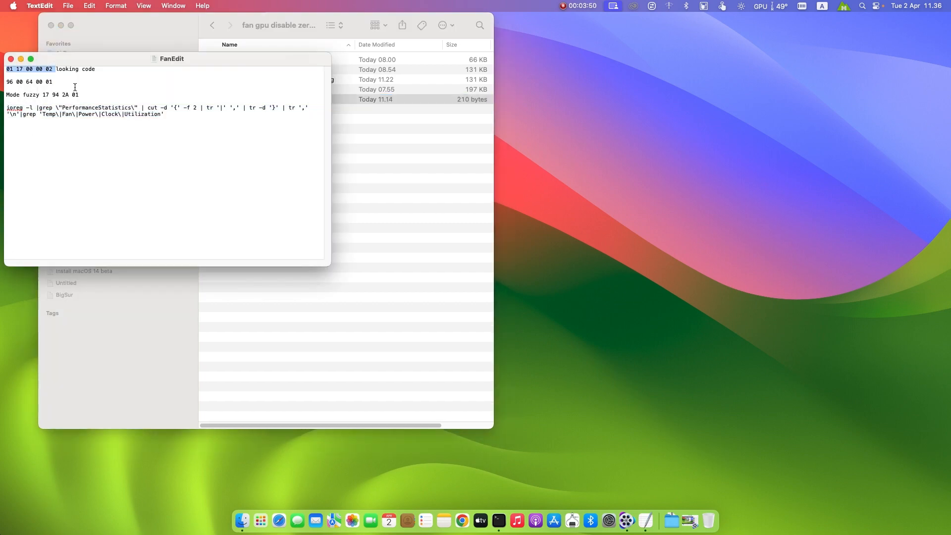
# - Launch IORegistryExplorer through a Spotlight search and place its window, made taller, beside the Finder window
pyautogui.click(412, 191)
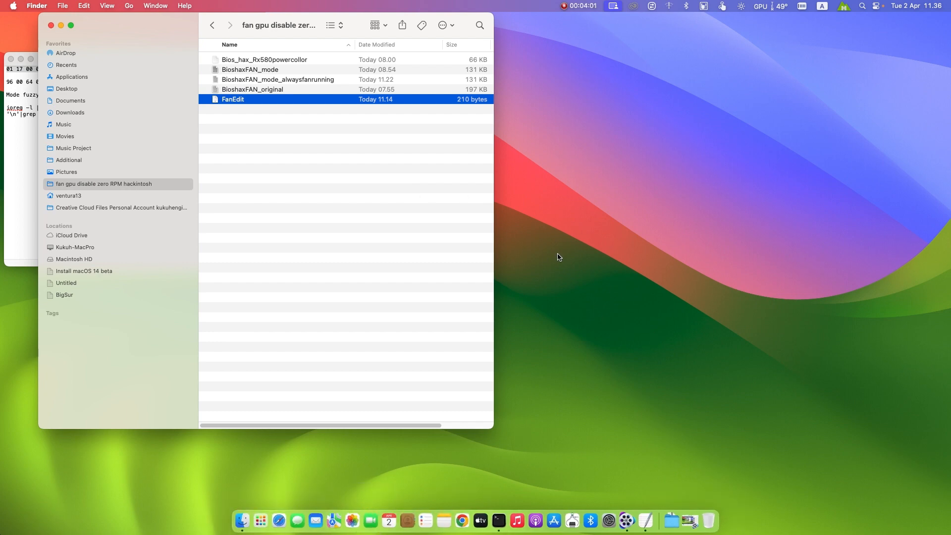
pyautogui.press('super+space')
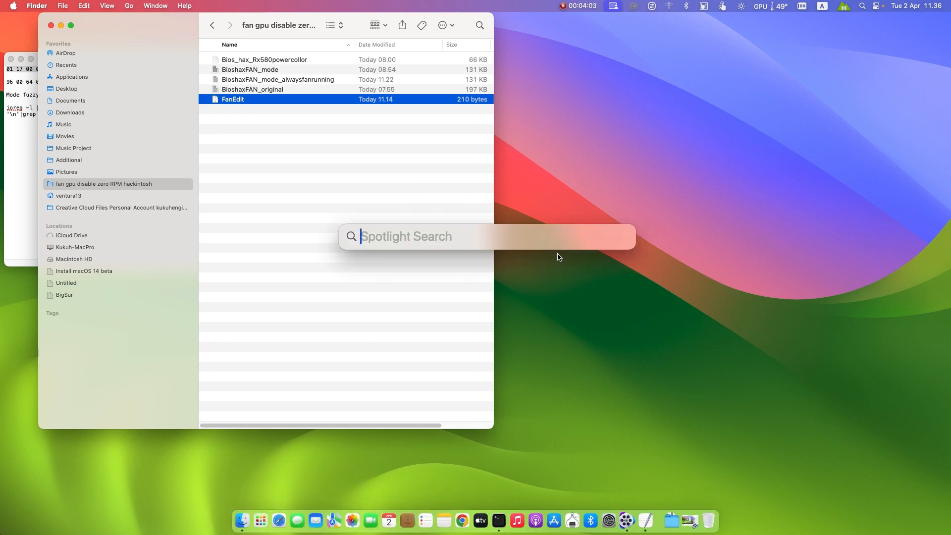
pyautogui.write('ioregistryExplorer')
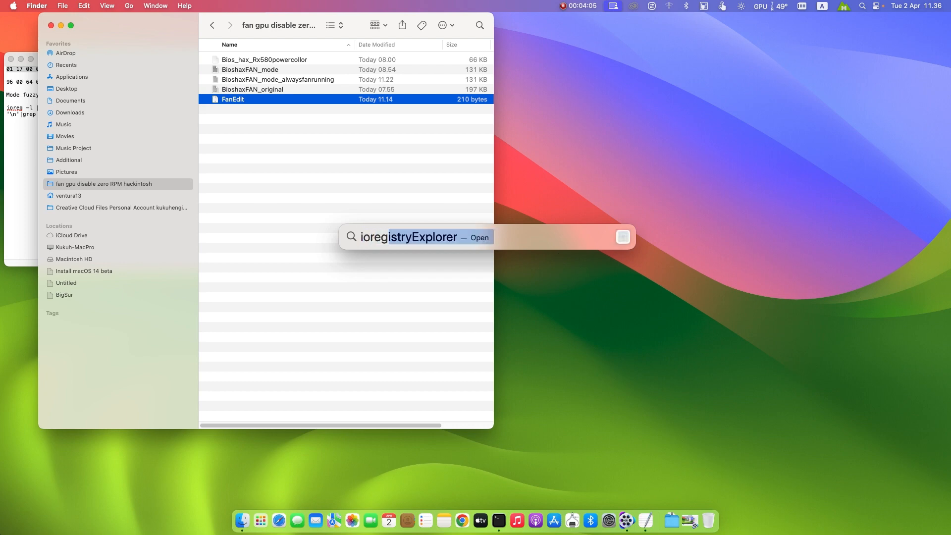
pyautogui.click(352, 263)
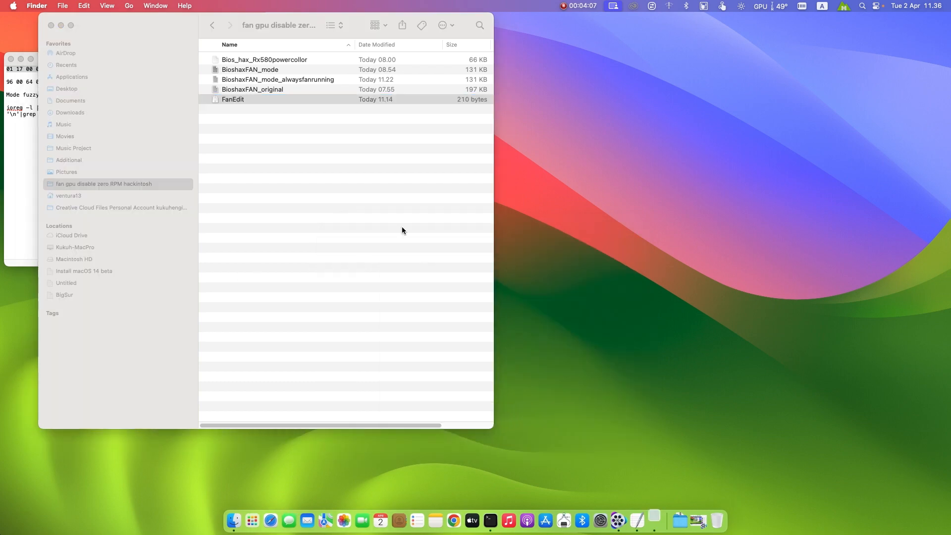
pyautogui.moveTo(336, 178); pyautogui.dragTo(689, 16)
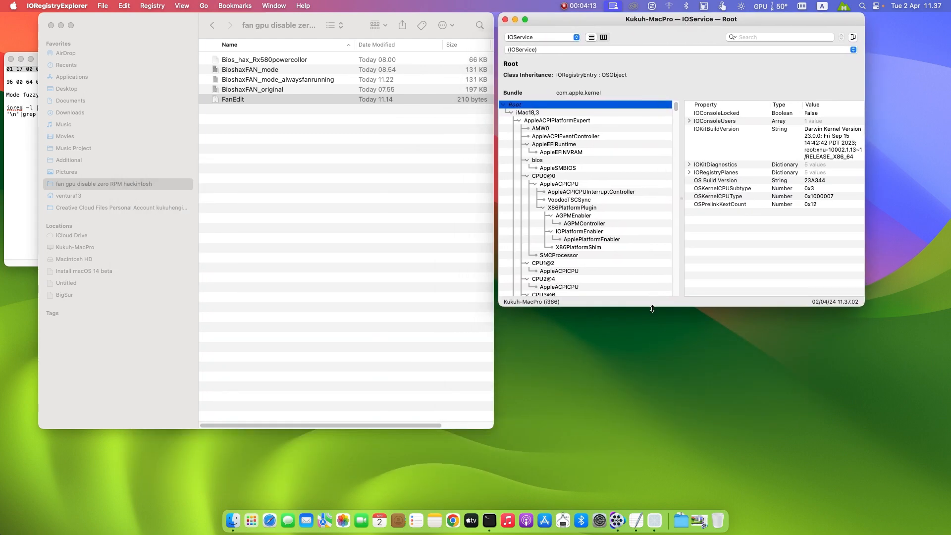
pyautogui.moveTo(653, 306); pyautogui.dragTo(653, 436)
# - Find the graphics device GFX0@0 under PEG0@1 in the registry tree and show its properties
pyautogui.moveTo(675, 108); pyautogui.dragTo(672, 197)
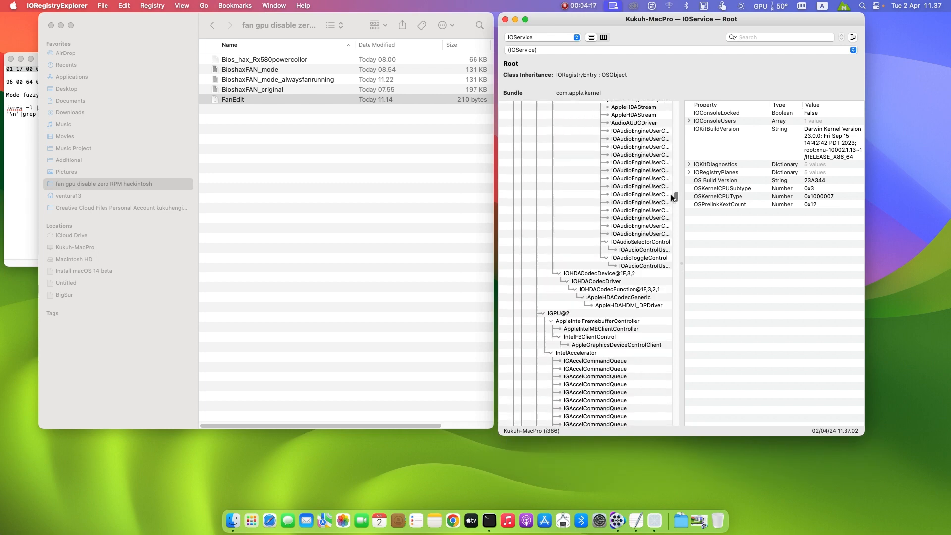
pyautogui.scroll(6, 642, 258)
pyautogui.scroll(-10, 643, 258)
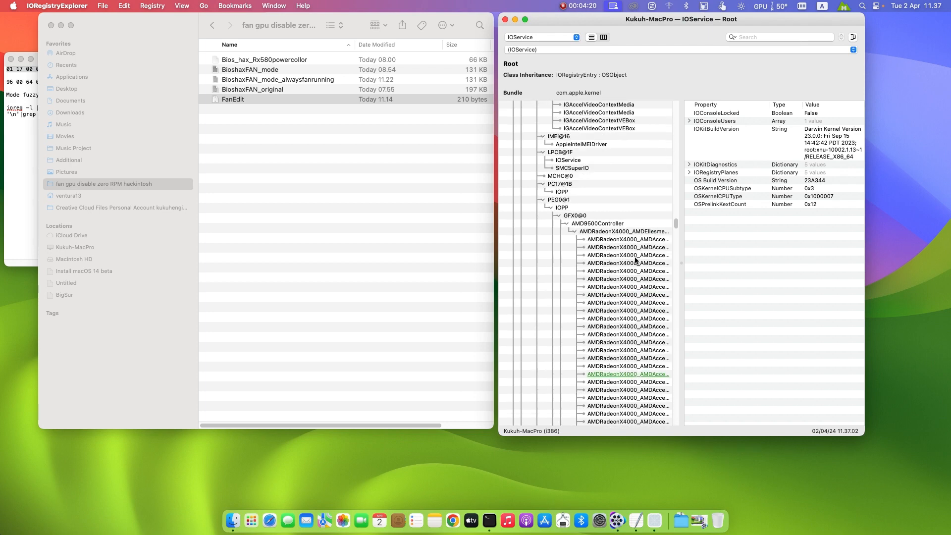
pyautogui.click(571, 201)
pyautogui.click(572, 215)
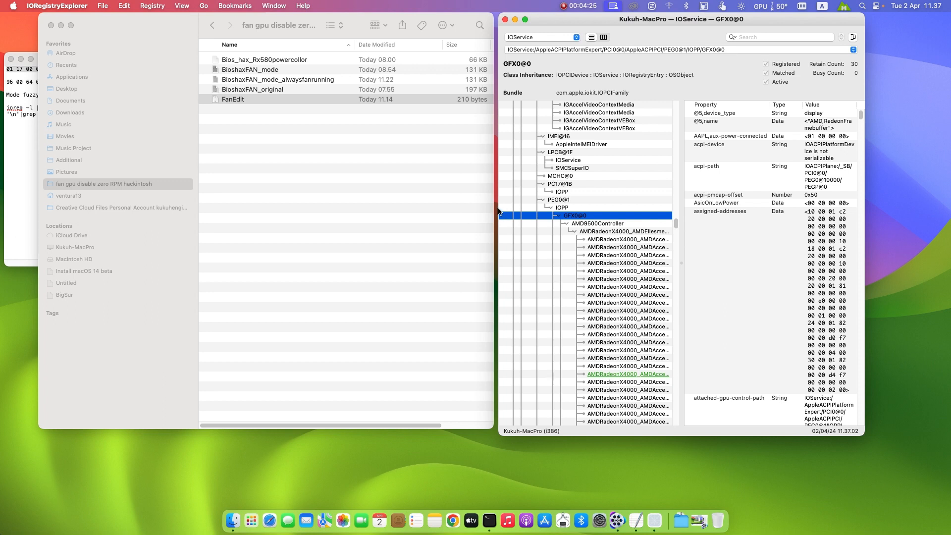
pyautogui.moveTo(585, 19); pyautogui.dragTo(557, 22)
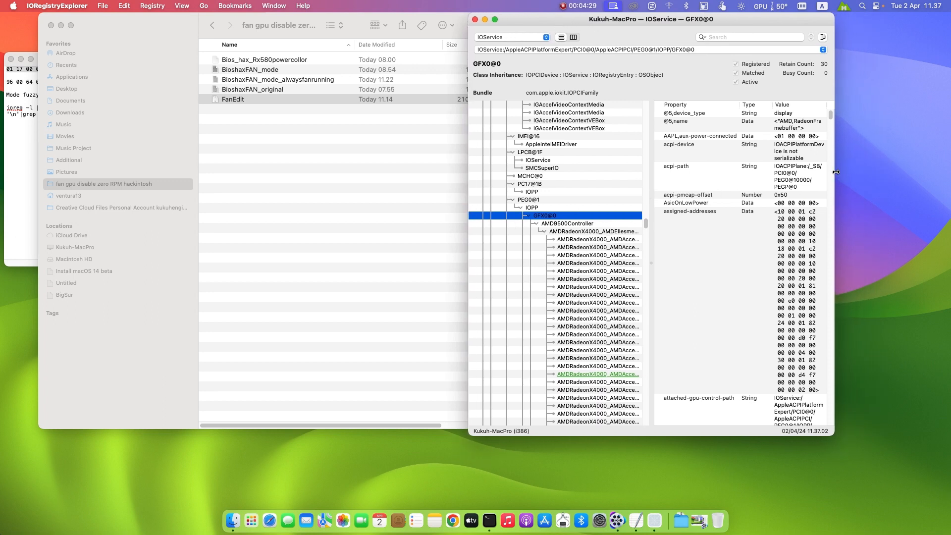
# - Widen the IORegistryExplorer window and reselect GFX0@0 under PEG0@1 to show its properties
pyautogui.moveTo(886, 170); pyautogui.dragTo(912, 172)
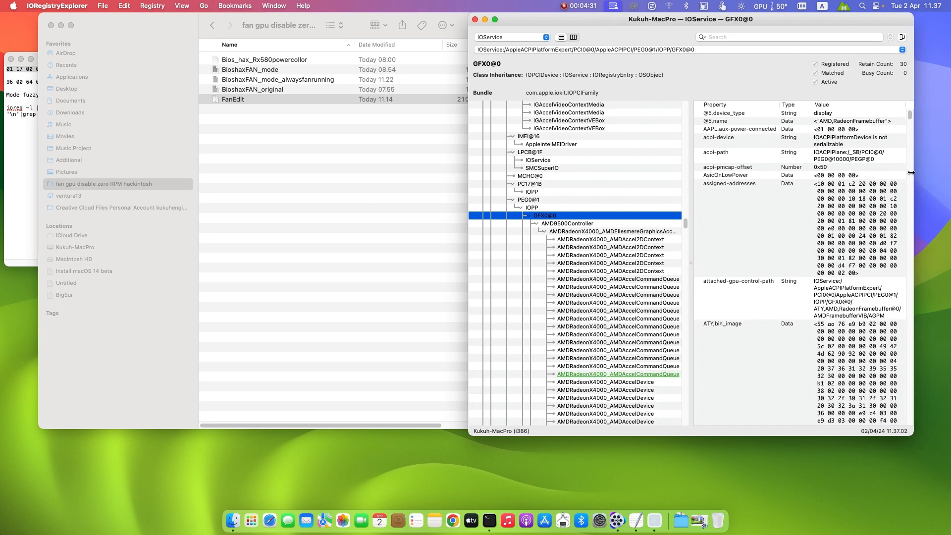
pyautogui.click(526, 201)
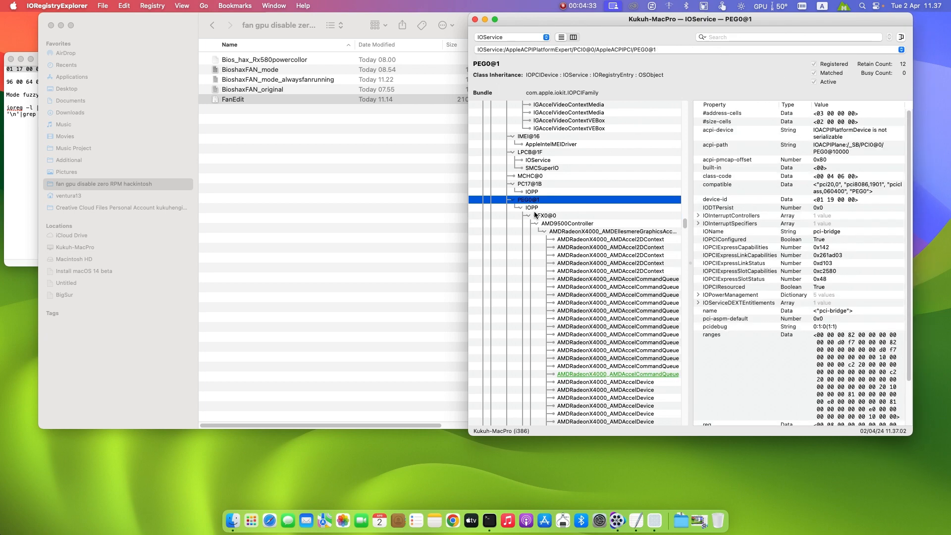
pyautogui.click(527, 199)
pyautogui.click(543, 215)
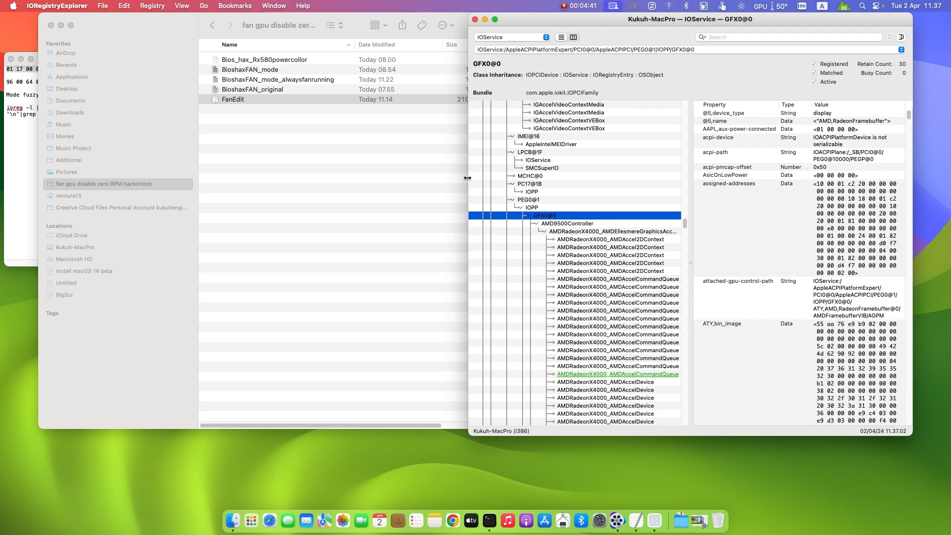
pyautogui.moveTo(464, 175); pyautogui.dragTo(425, 178)
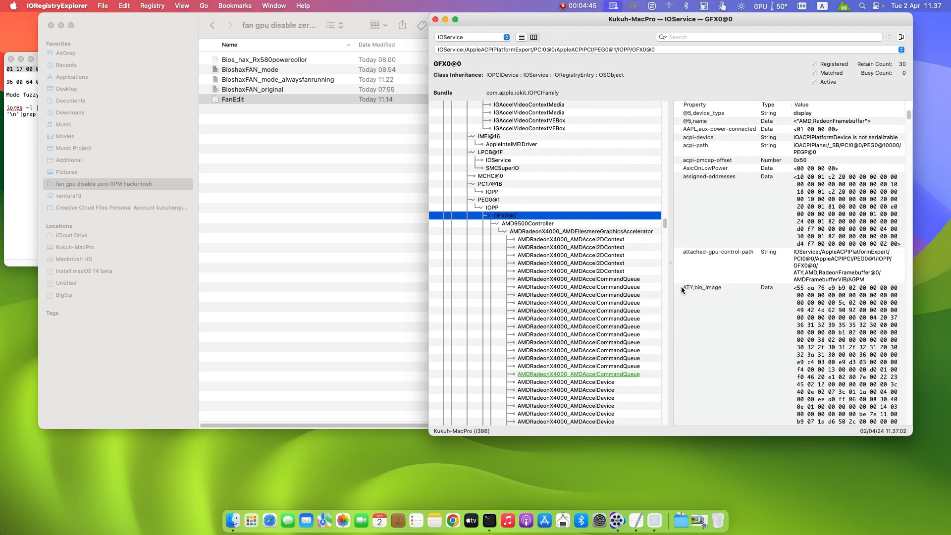
# - Copy the entire ATY,bin_image data value of GFX0@0
pyautogui.click(833, 296)
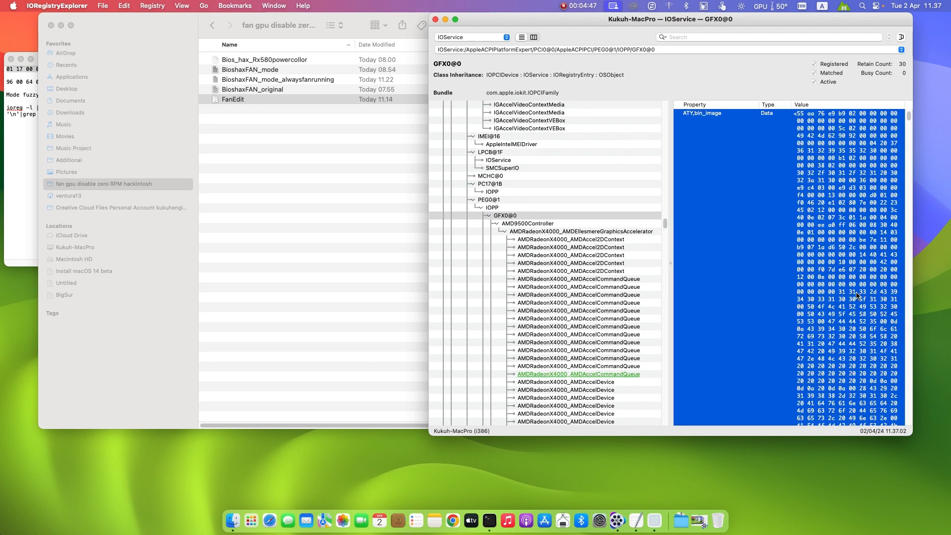
pyautogui.doubleClick(823, 223)
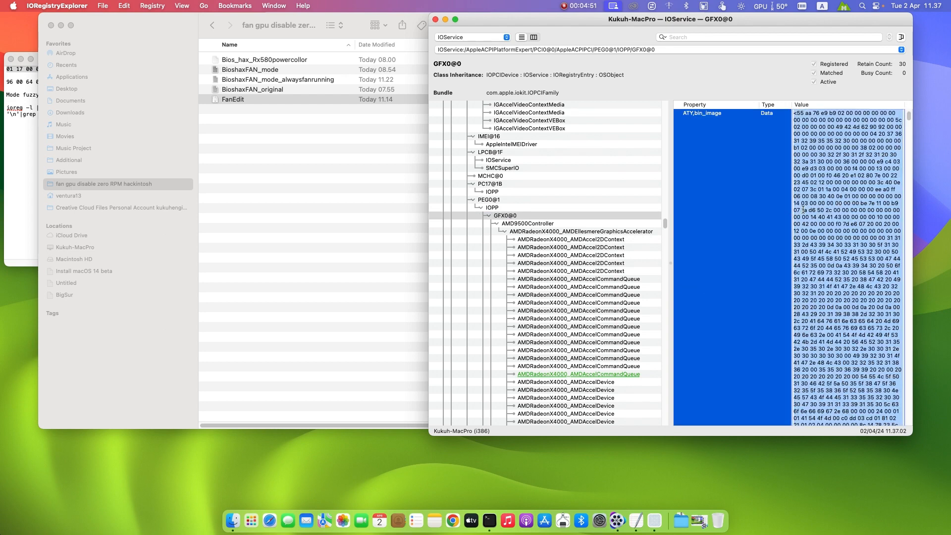
pyautogui.rightClick(819, 225)
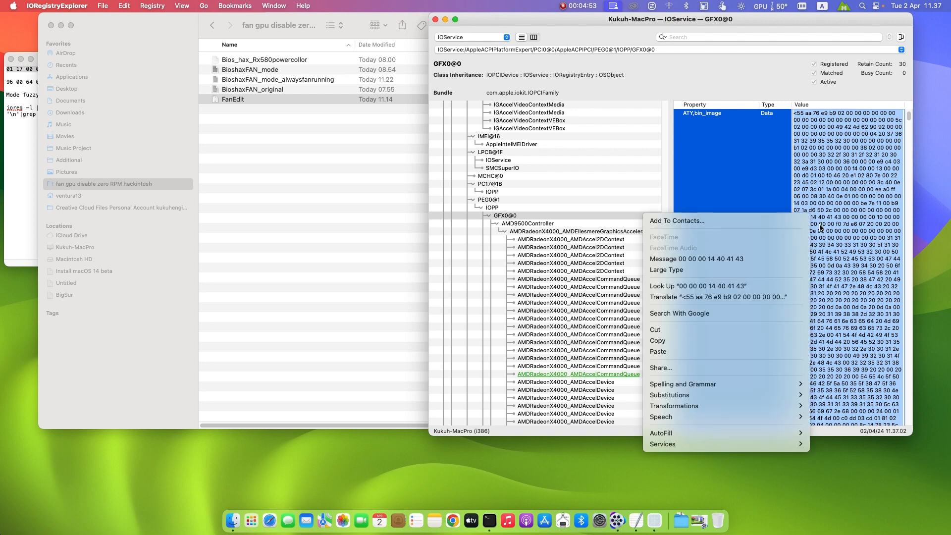
pyautogui.click(677, 340)
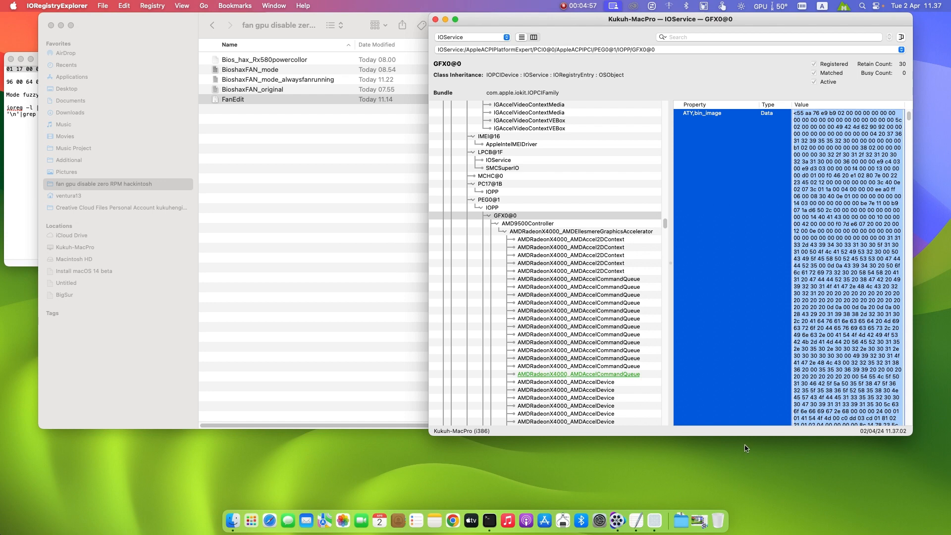
# - Make the IORegistryExplorer window taller and check the ATY,bin_image data through to its end, with the whole value selected
pyautogui.moveTo(753, 438); pyautogui.dragTo(752, 492)
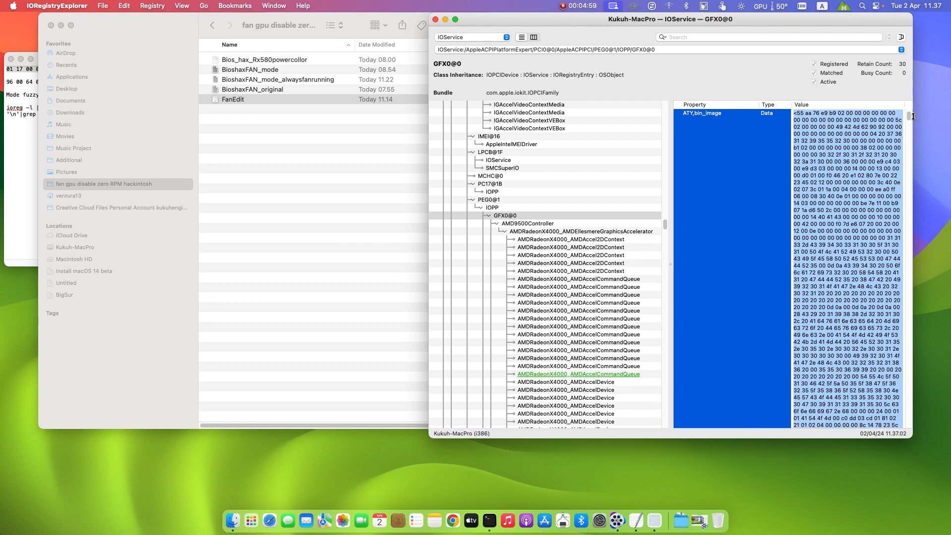
pyautogui.moveTo(908, 114); pyautogui.dragTo(909, 363)
pyautogui.scroll(-3, 825, 191)
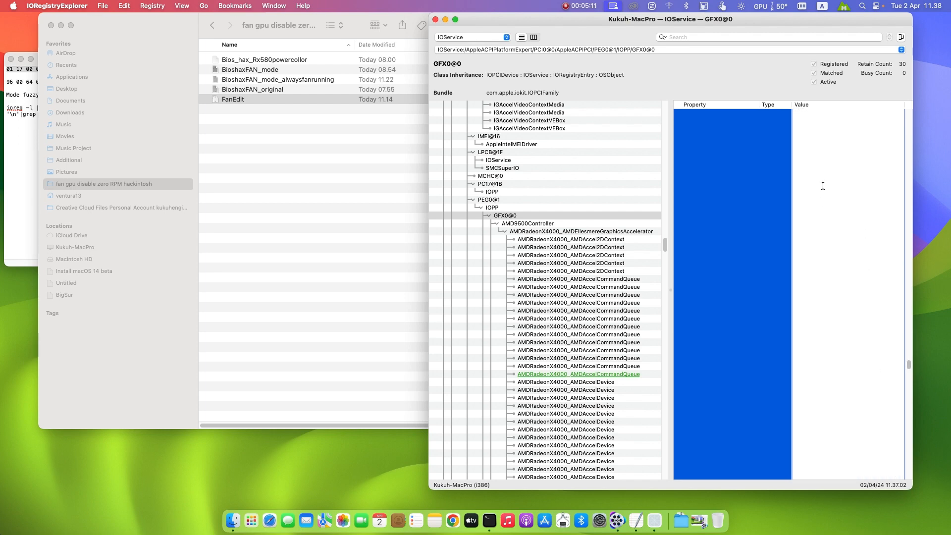
pyautogui.scroll(3, 826, 195)
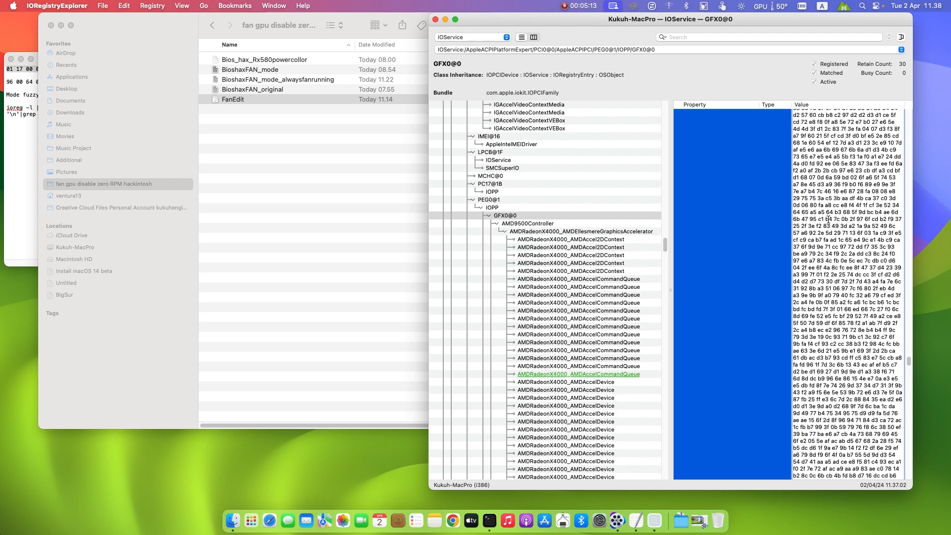
pyautogui.scroll(-3, 828, 219)
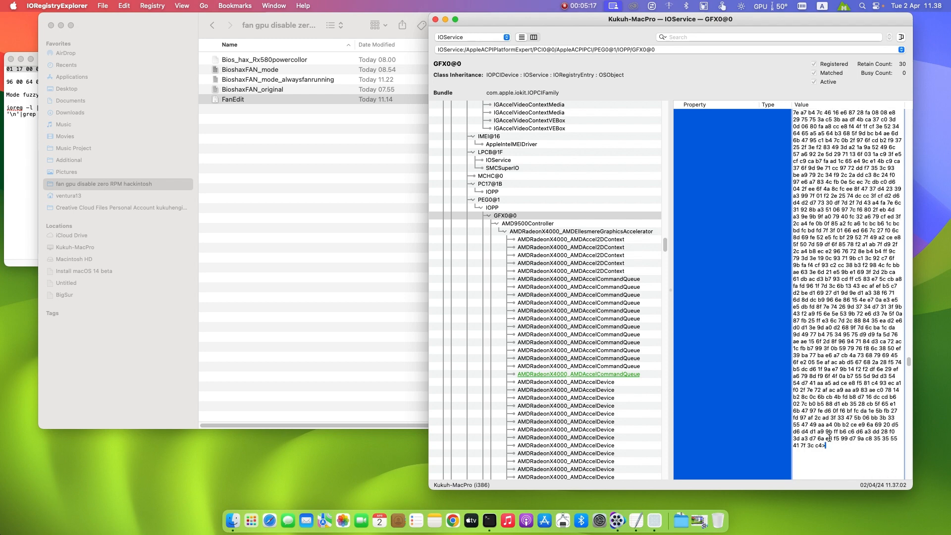
pyautogui.tripleClick(837, 400)
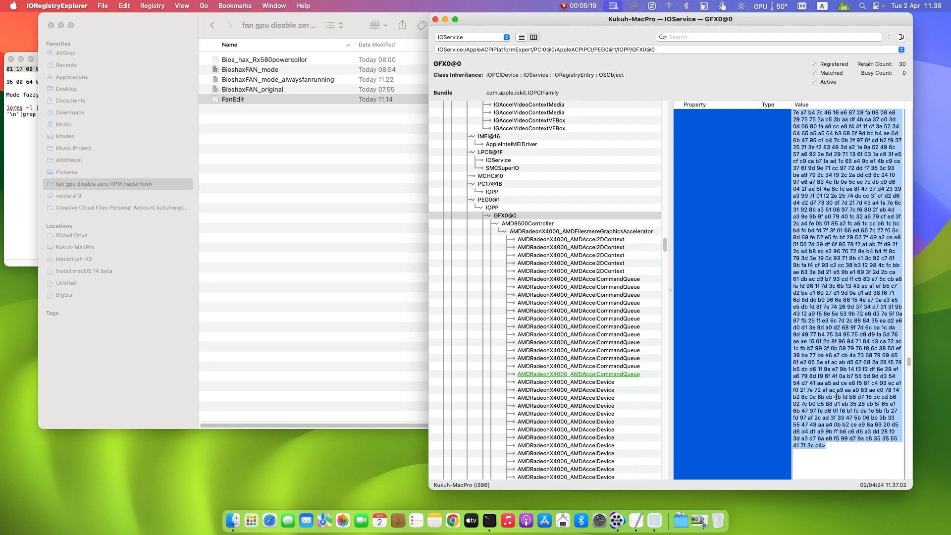
# - Switch to TextEdit through a Spotlight search, create a new blank document and move its window clear of the FanEdit text
pyautogui.press('super+space')
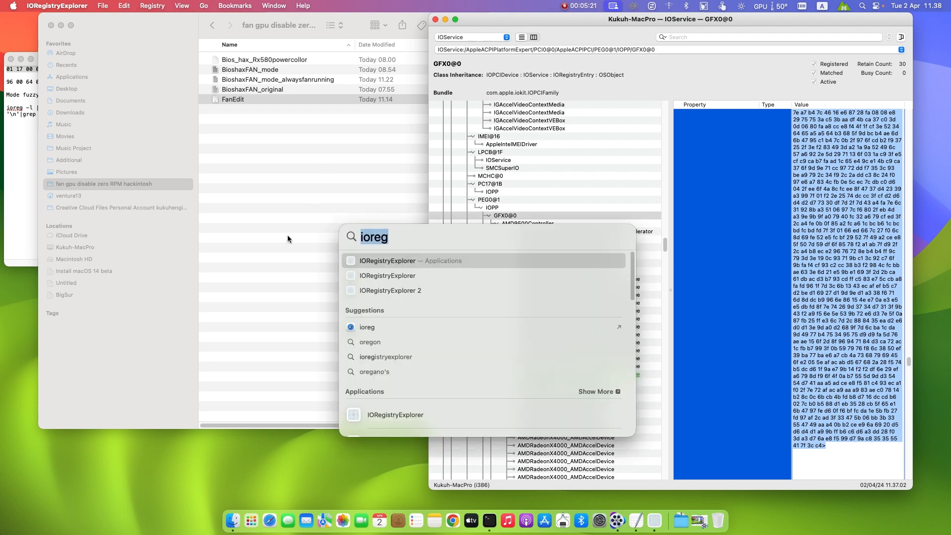
pyautogui.write('text')
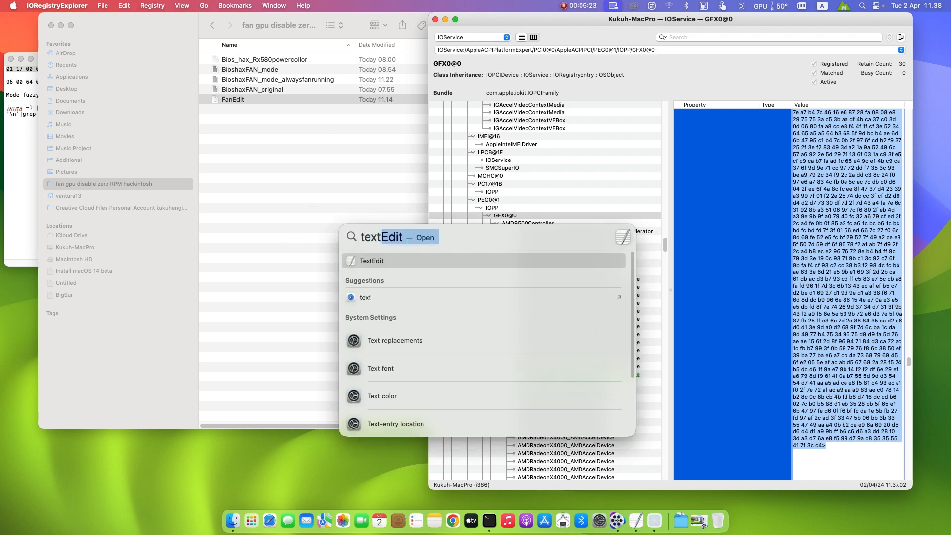
pyautogui.press('Return')
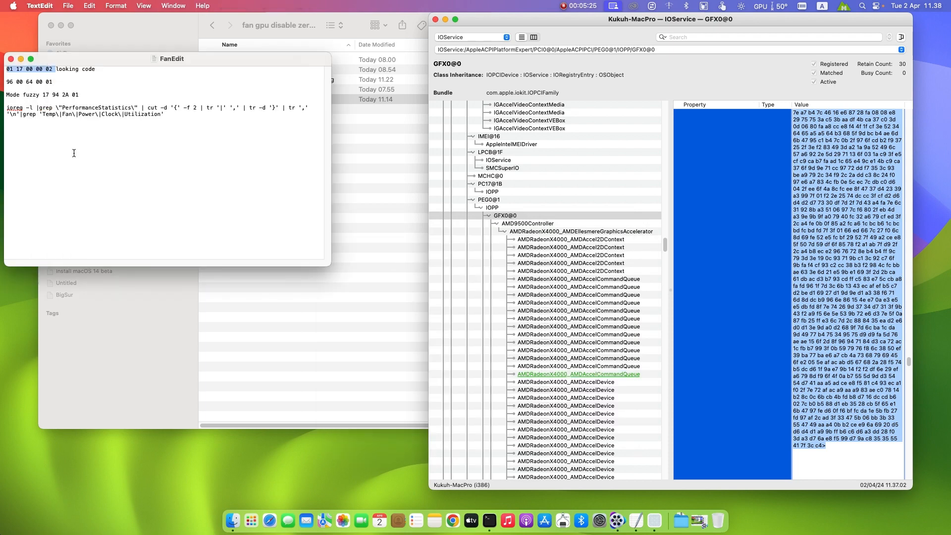
pyautogui.click(68, 5)
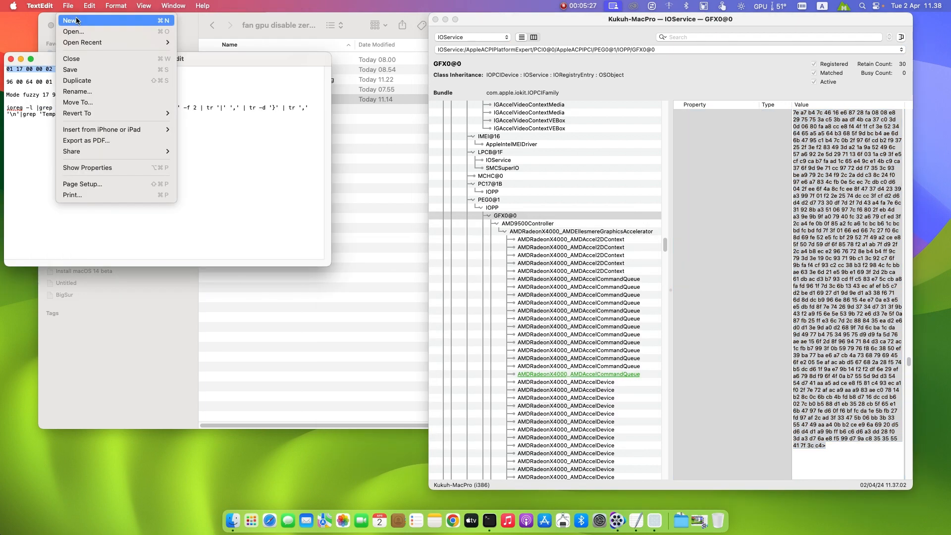
pyautogui.click(74, 15)
pyautogui.moveTo(280, 57); pyautogui.dragTo(333, 112)
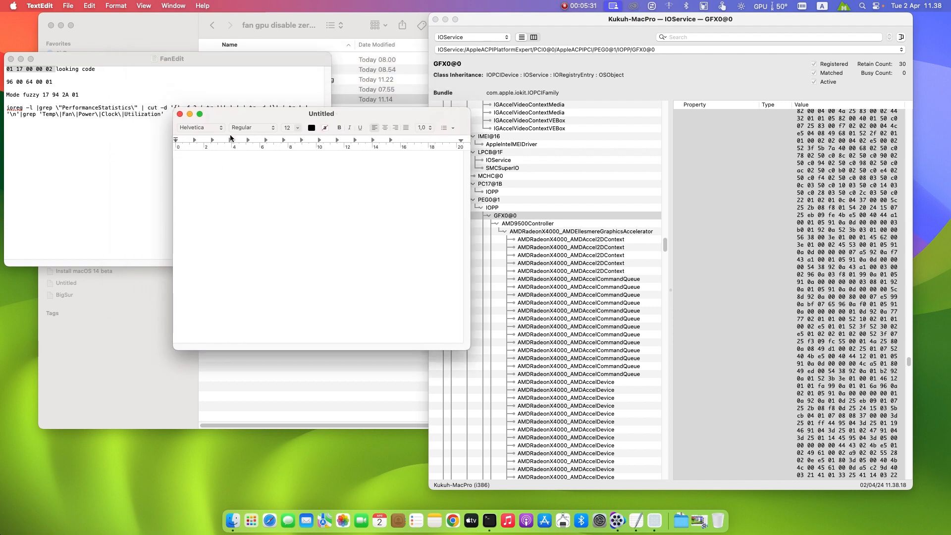
# - Convert the new document to plain text and paste the copied ATY,bin_image data into it
pyautogui.click(115, 5)
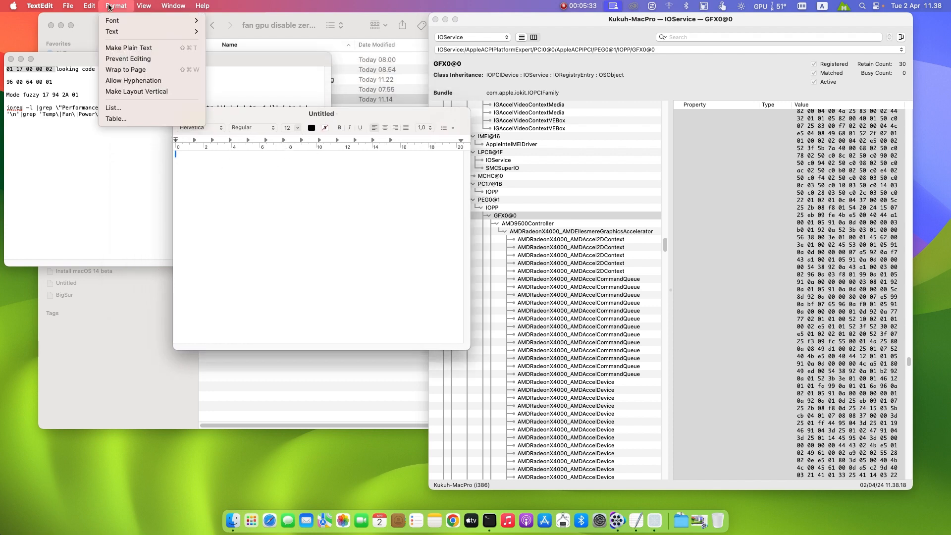
pyautogui.click(385, 119)
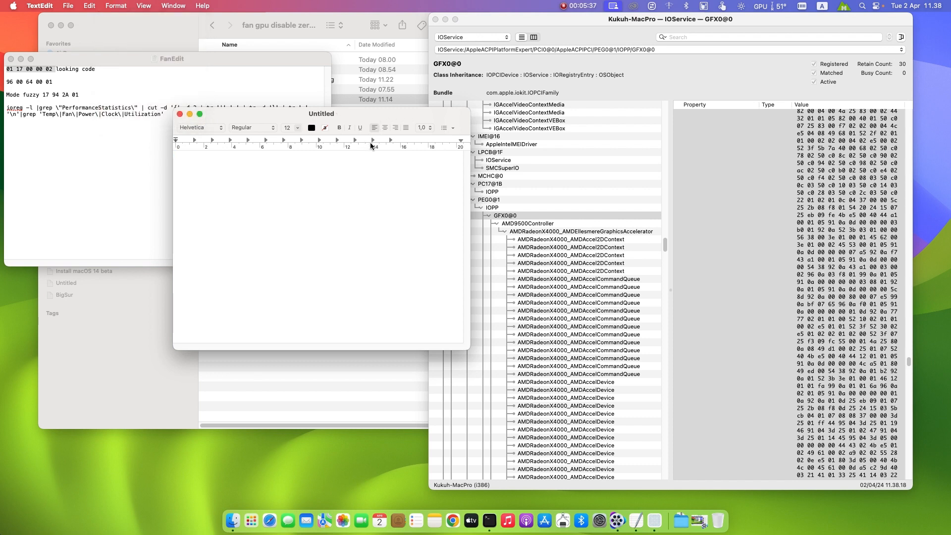
pyautogui.press('super+shift+t')
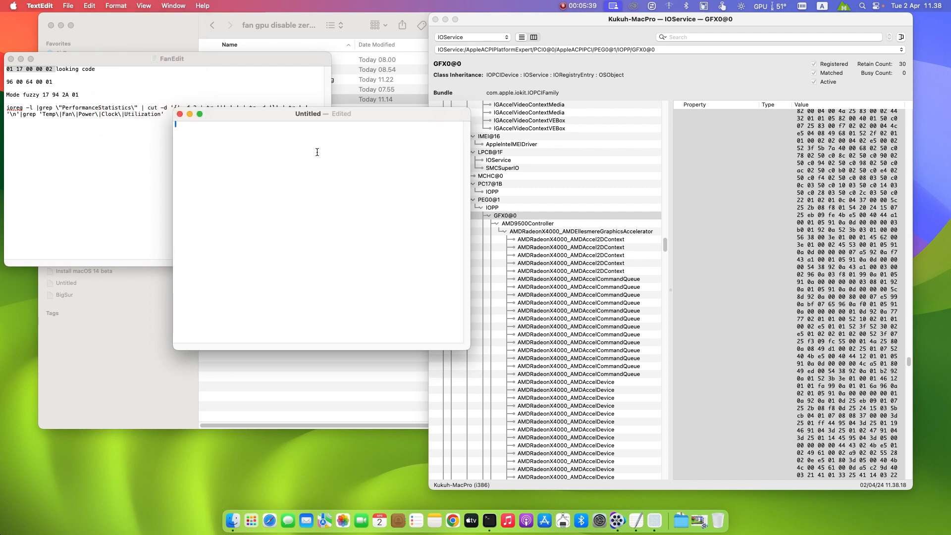
pyautogui.press('super+v')
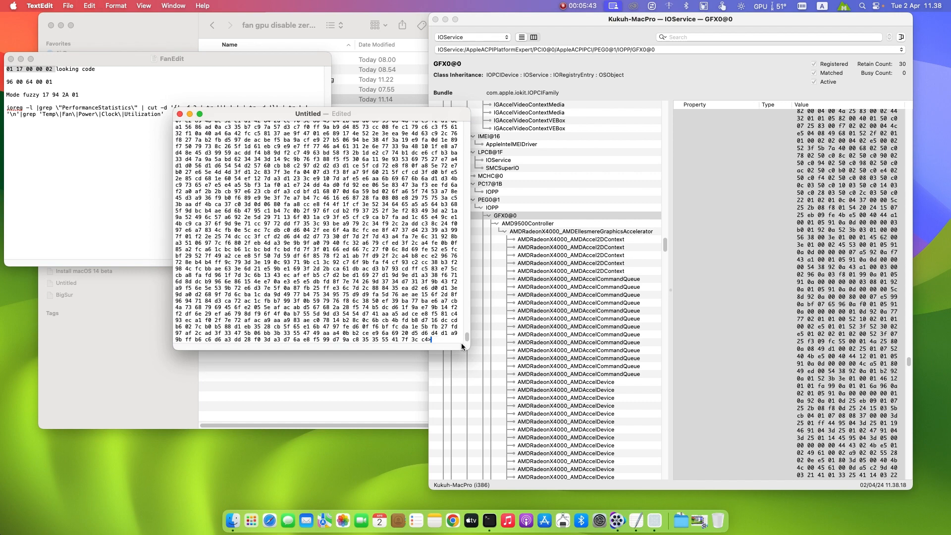
# - Delete the opening angle bracket at the very start of the pasted hex data
pyautogui.moveTo(467, 337); pyautogui.dragTo(466, 119)
pyautogui.click(178, 125)
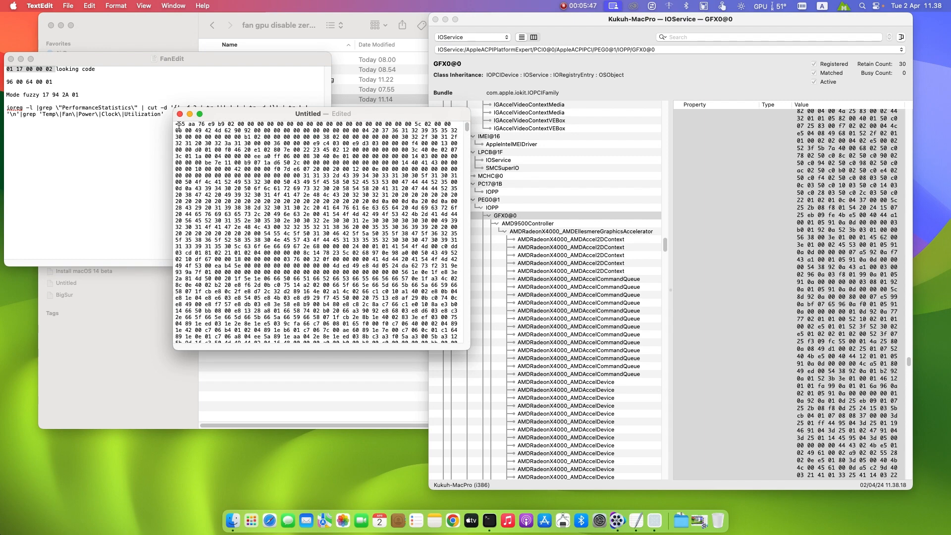
pyautogui.press('BackSpace')
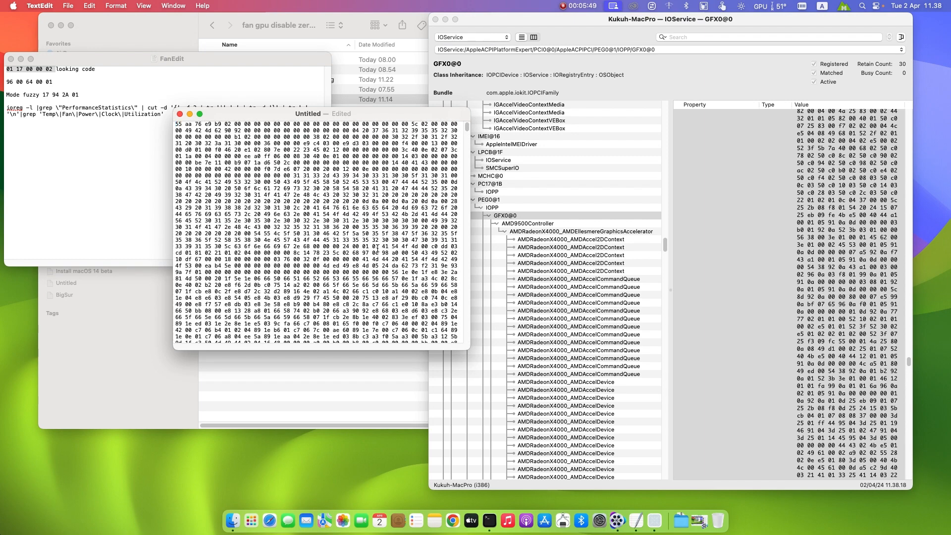
pyautogui.moveTo(342, 113); pyautogui.dragTo(317, 198)
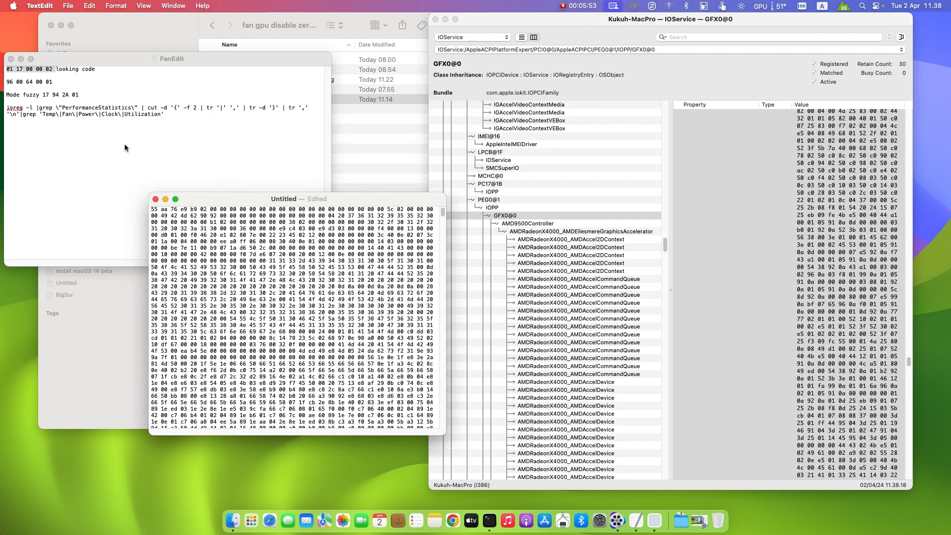
pyautogui.click(26, 72)
pyautogui.moveTo(7, 69); pyautogui.dragTo(53, 70)
# - Use find and replace in the Untitled document to remove every space from the hex data
pyautogui.click(379, 214)
pyautogui.click(154, 209)
pyautogui.moveTo(358, 204); pyautogui.dragTo(424, 179)
pyautogui.press('cmd+f')
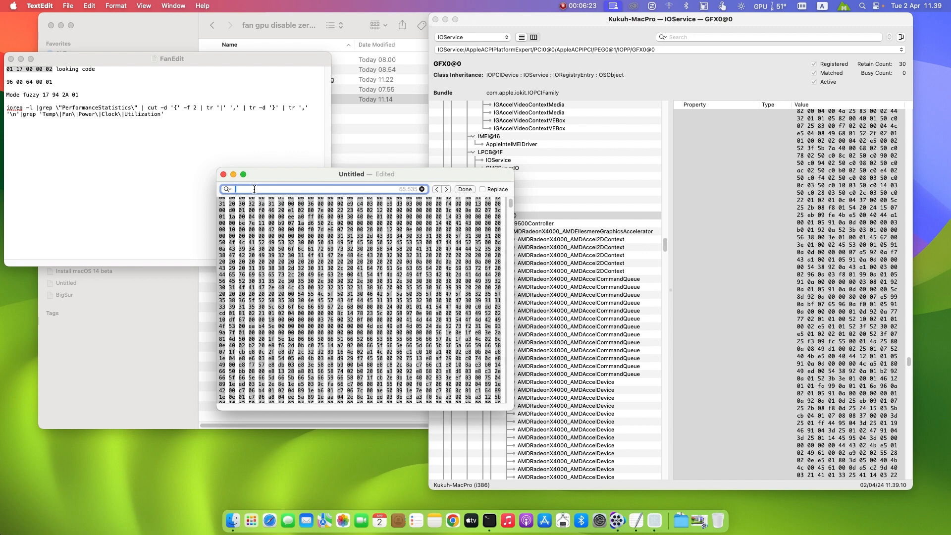
pyautogui.click(484, 190)
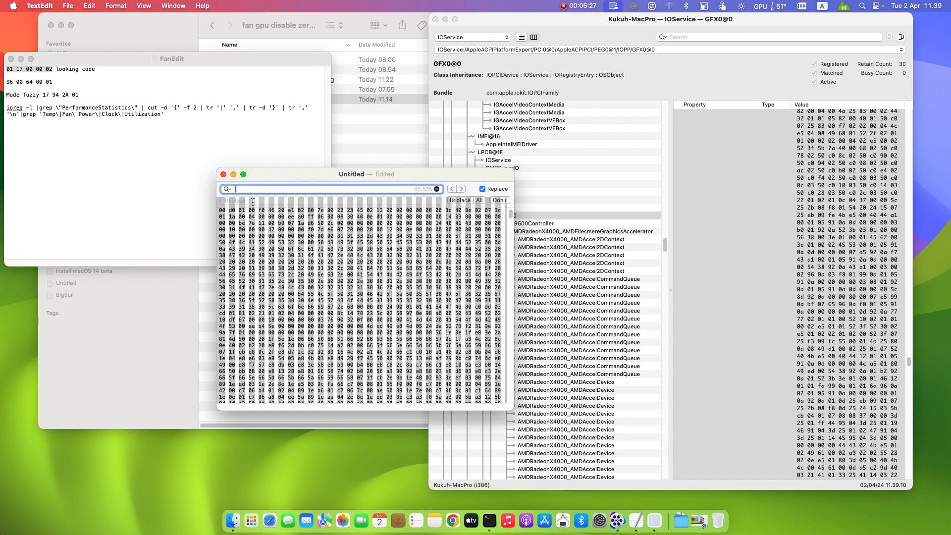
pyautogui.click(284, 199)
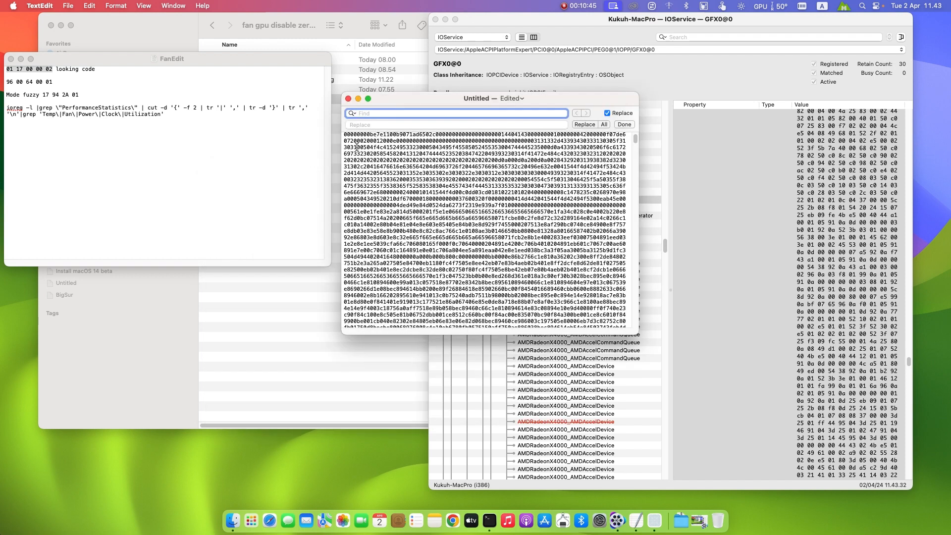
pyautogui.click(307, 163)
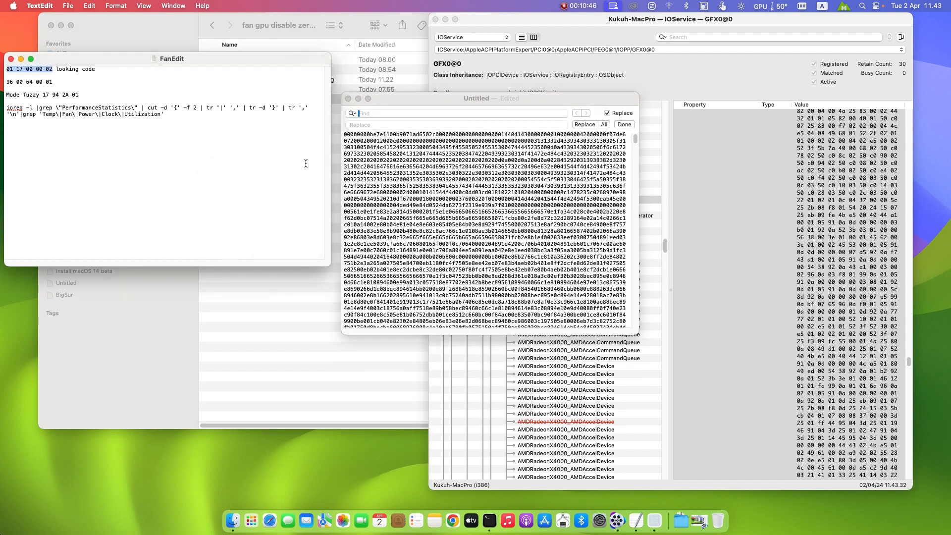
pyautogui.click(389, 138)
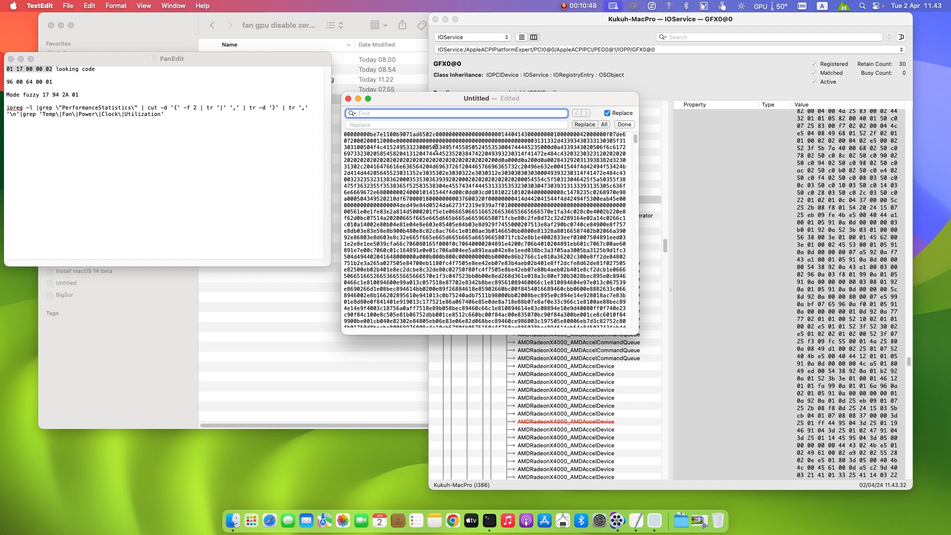
pyautogui.click(16, 69)
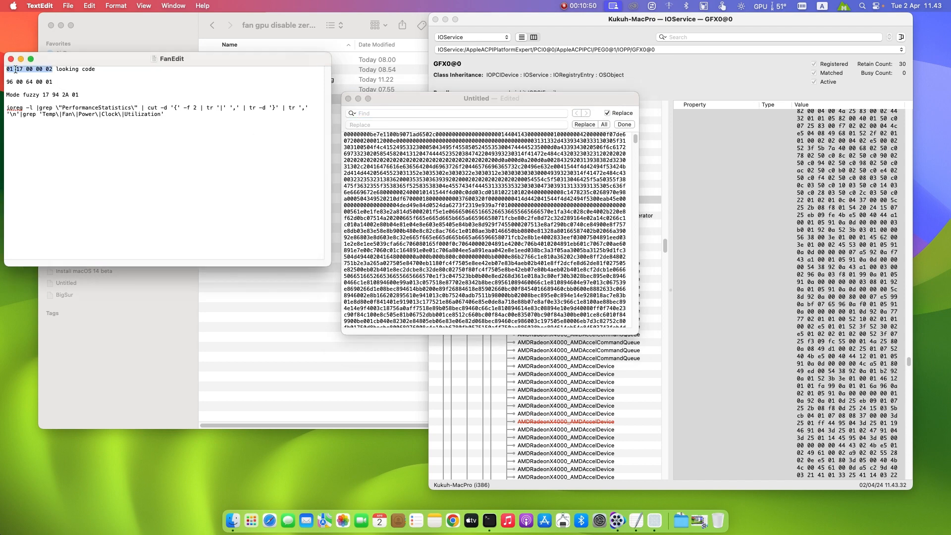
pyautogui.click(9, 69)
pyautogui.moveTo(5, 70); pyautogui.dragTo(52, 71)
pyautogui.press('super+c')
pyautogui.click(371, 115)
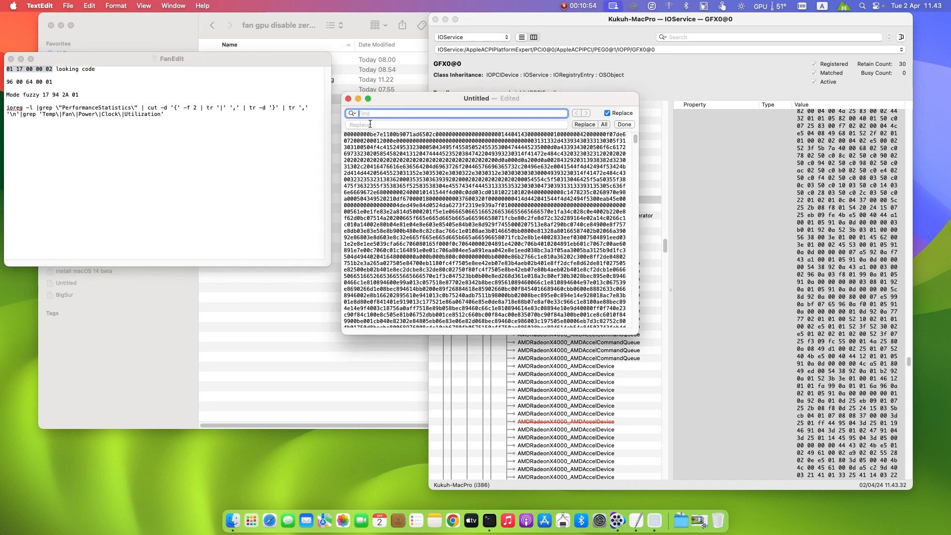
pyautogui.write('v')
pyautogui.press('BackSpace')
pyautogui.press('super+v')
pyautogui.click(367, 114)
pyautogui.press('BackSpace')
pyautogui.click(373, 114)
pyautogui.press('BackSpace')
pyautogui.click(378, 114)
pyautogui.press('BackSpace')
pyautogui.press('BackSpace')
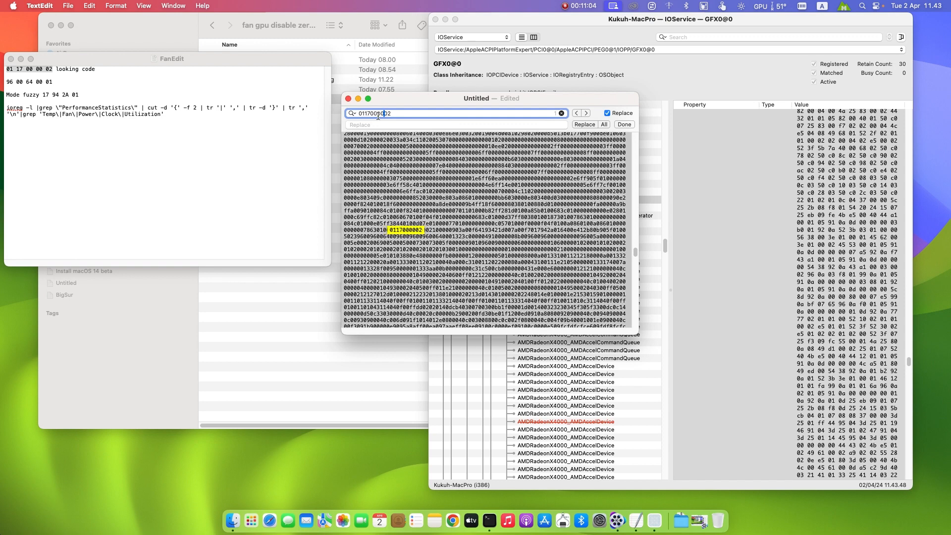
pyautogui.click(418, 231)
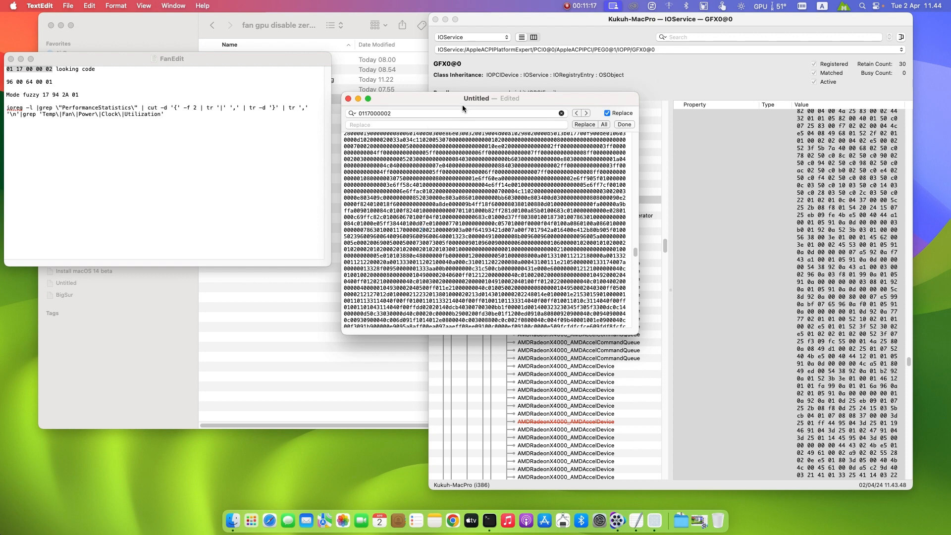
# - Open Hex Fiend from the Applications folder and move its blank document window down beside the IORegistryExplorer window
pyautogui.moveTo(451, 102); pyautogui.dragTo(455, 97)
pyautogui.click(298, 36)
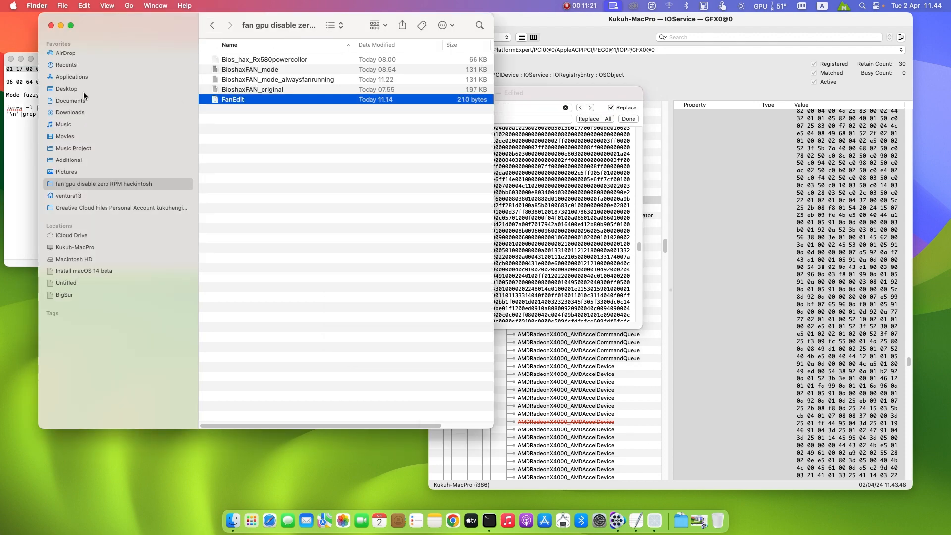
pyautogui.click(79, 77)
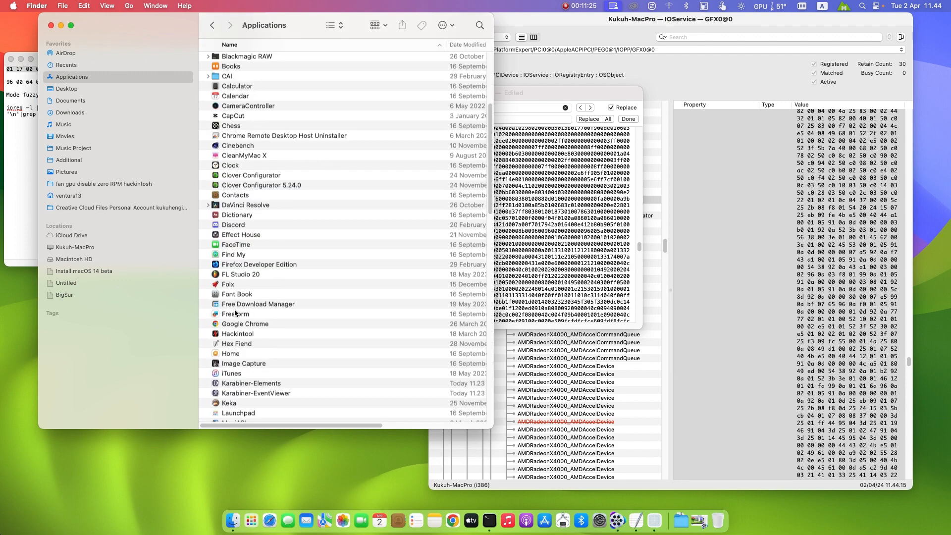
pyautogui.click(236, 345)
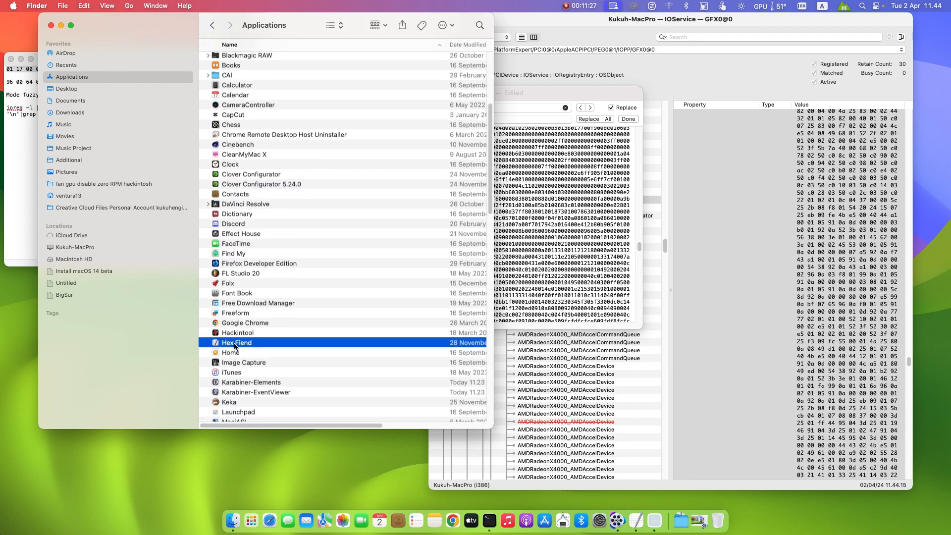
pyautogui.rightClick(236, 345)
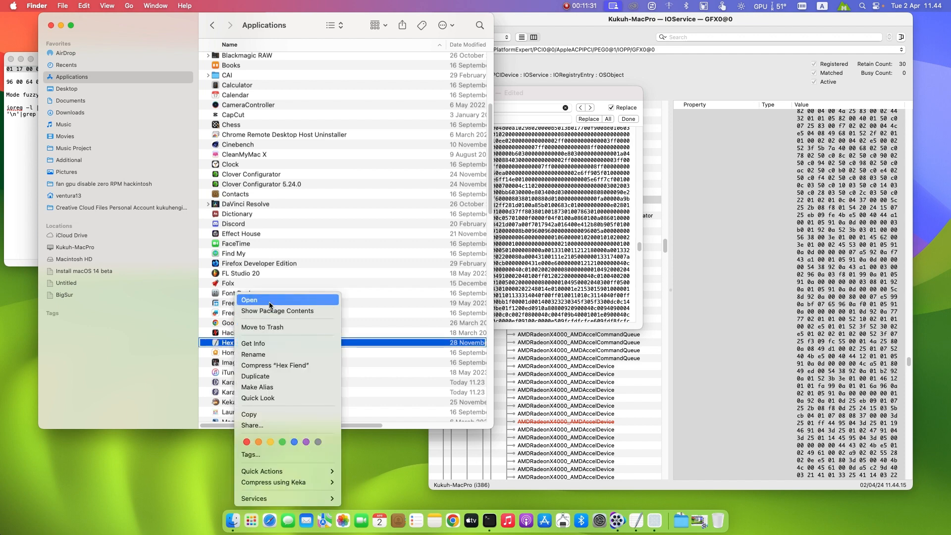
pyautogui.click(270, 304)
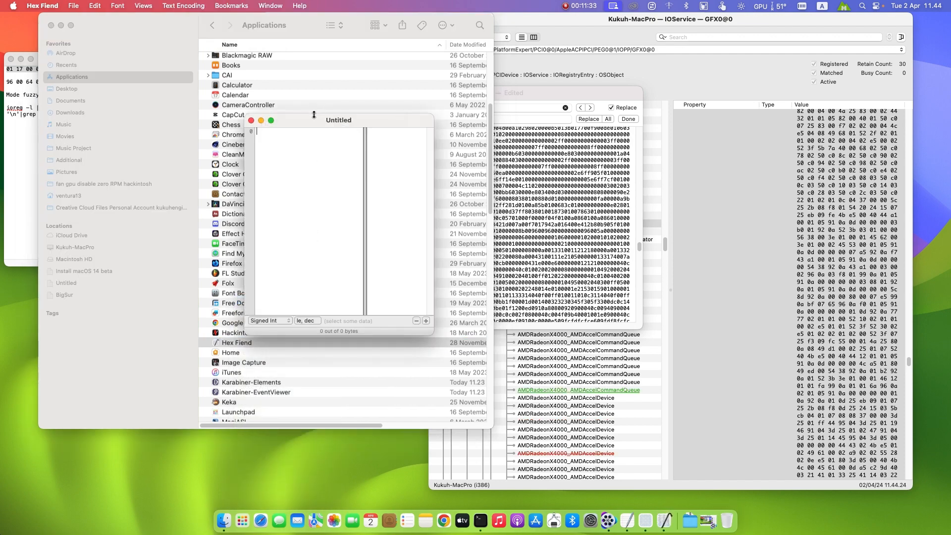
pyautogui.moveTo(314, 116); pyautogui.dragTo(234, 256)
# - Copy the entire ATY,bin_image value of GFX0@0 from IORegistryExplorer and paste it into the blank Hex Fiend document
pyautogui.click(786, 92)
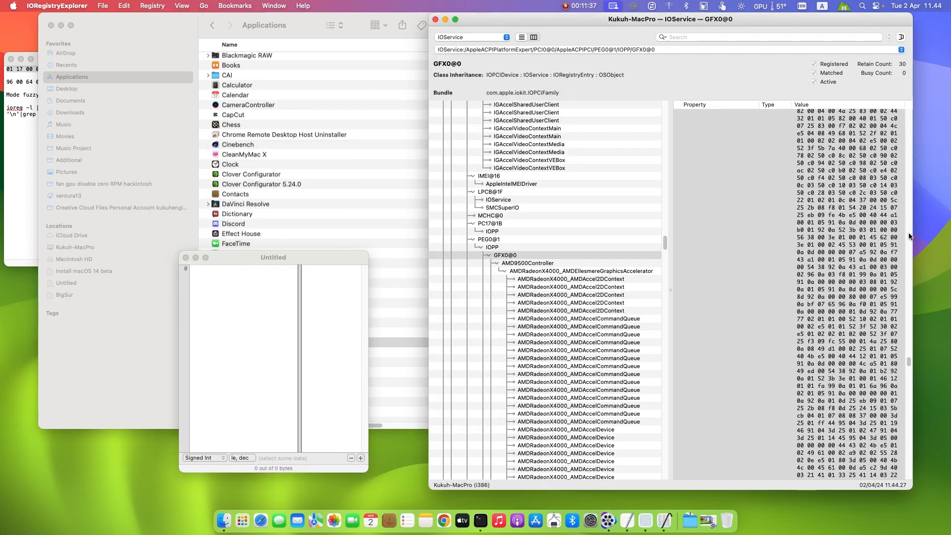
pyautogui.click(826, 162)
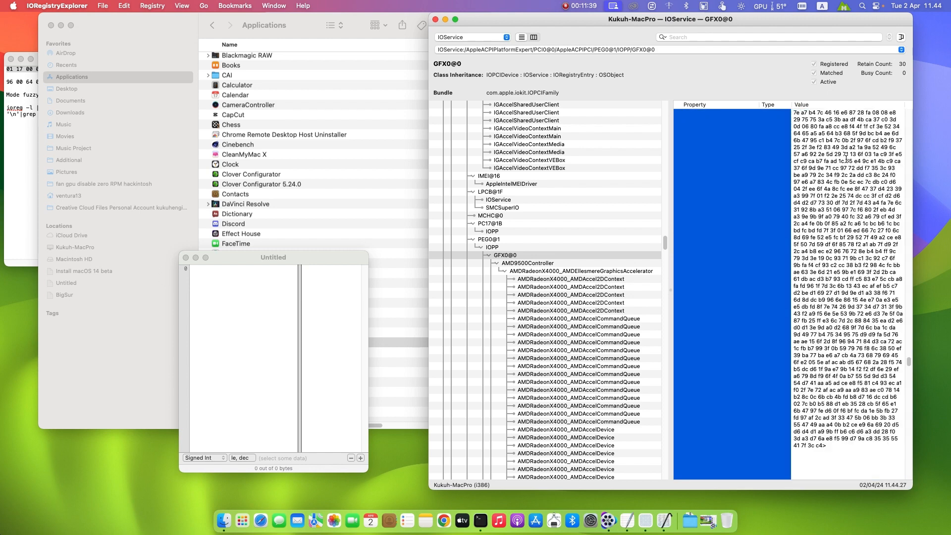
pyautogui.click(827, 444)
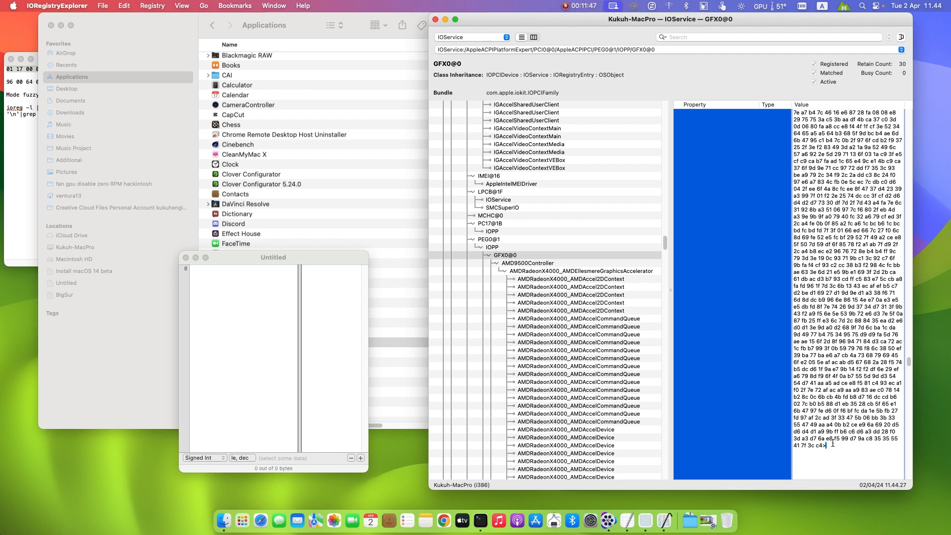
pyautogui.press('super+a')
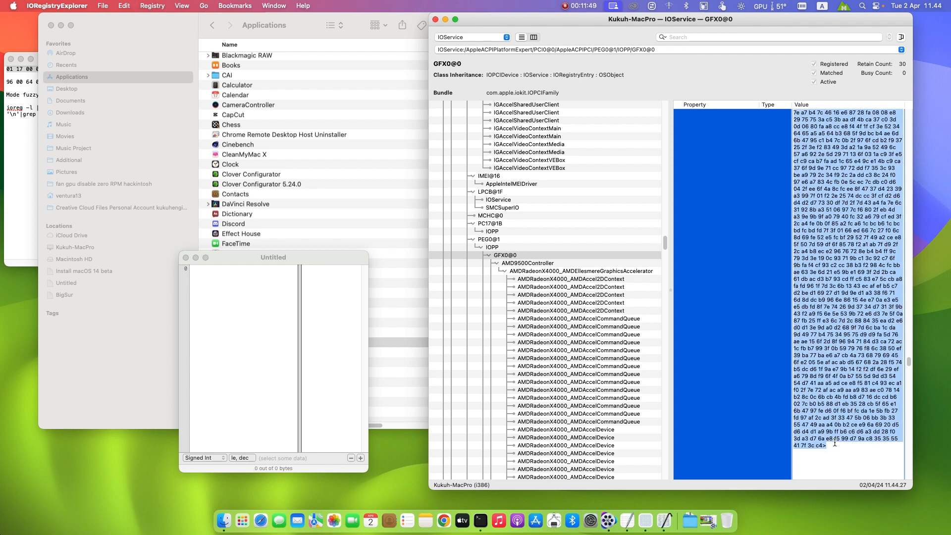
pyautogui.press('super+c')
pyautogui.click(241, 320)
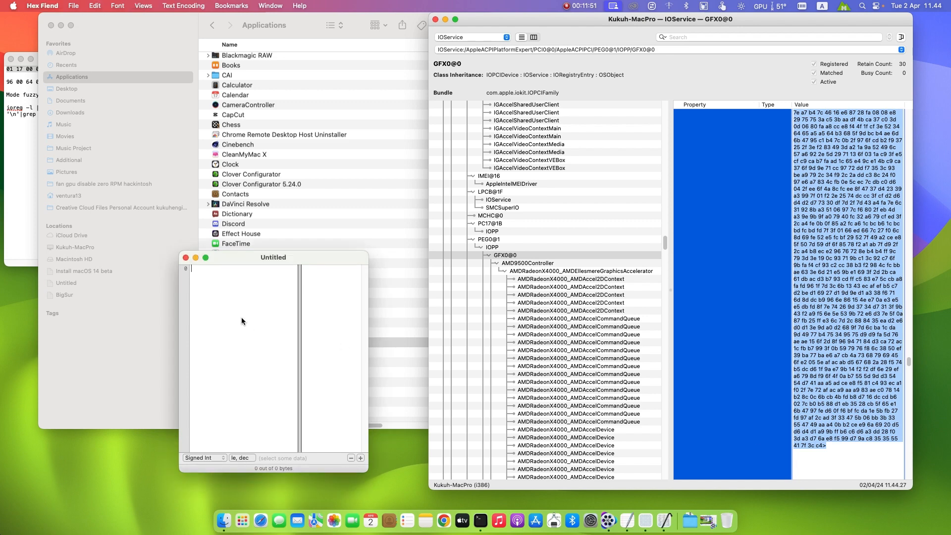
pyautogui.press('super+v')
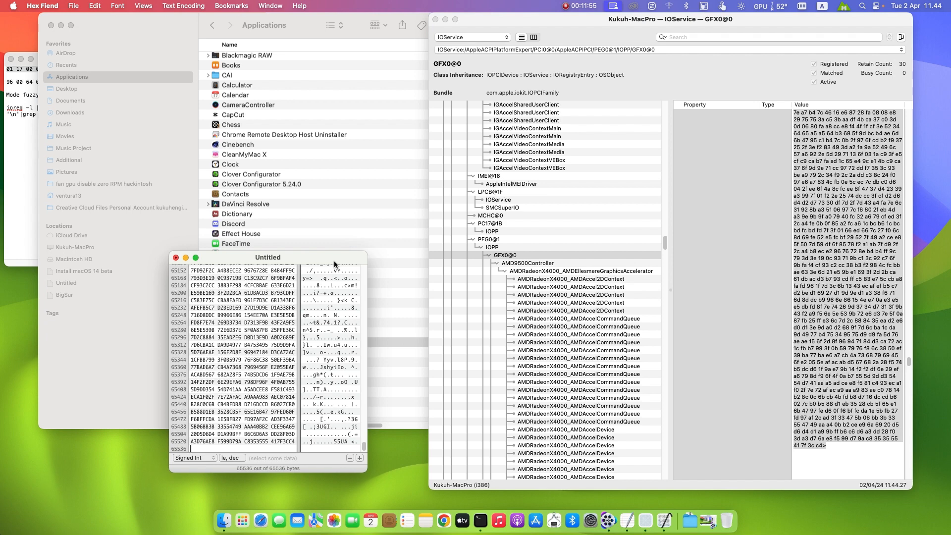
# - Minimize IORegistryExplorer and arrange the TextEdit hex document and the Hex Fiend document so both are fully visible
pyautogui.moveTo(288, 262); pyautogui.dragTo(252, 285)
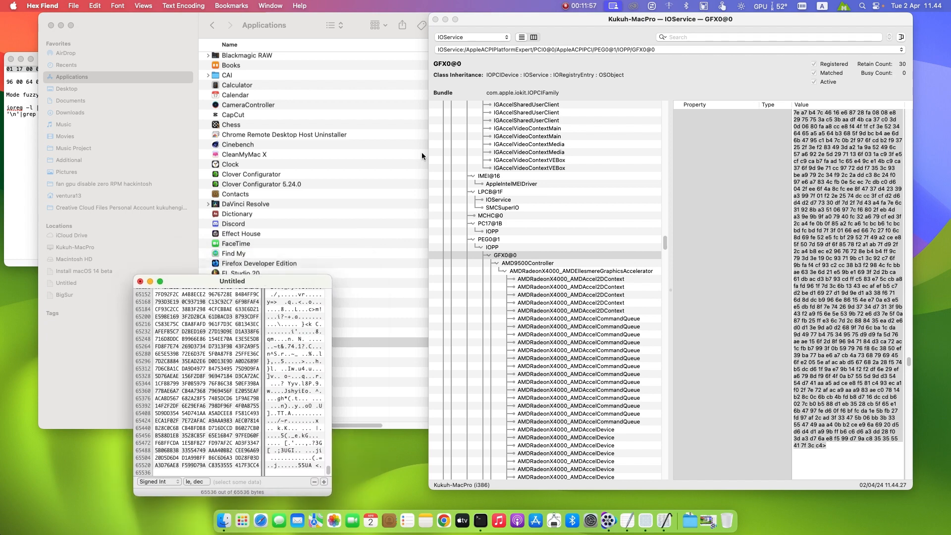
pyautogui.click(446, 19)
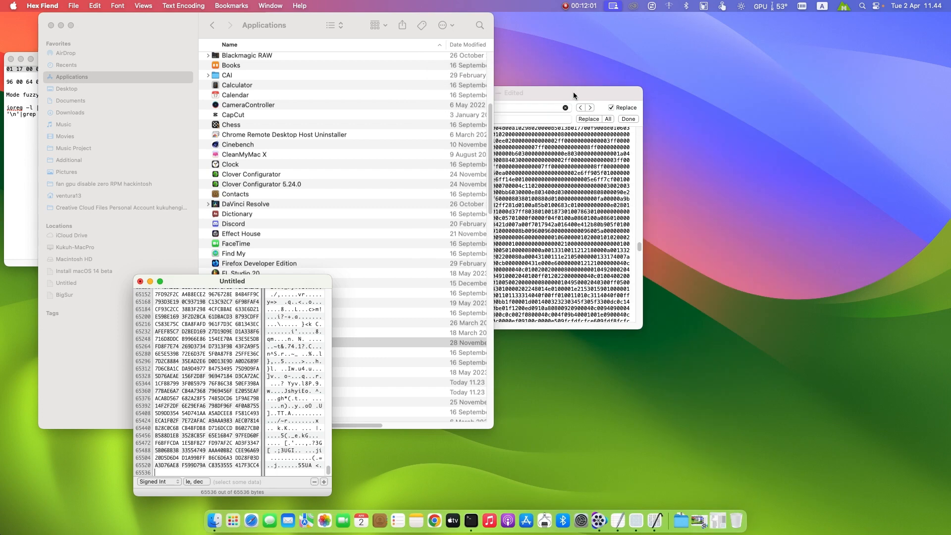
pyautogui.moveTo(572, 91); pyautogui.dragTo(740, 46)
pyautogui.moveTo(304, 284); pyautogui.dragTo(474, 227)
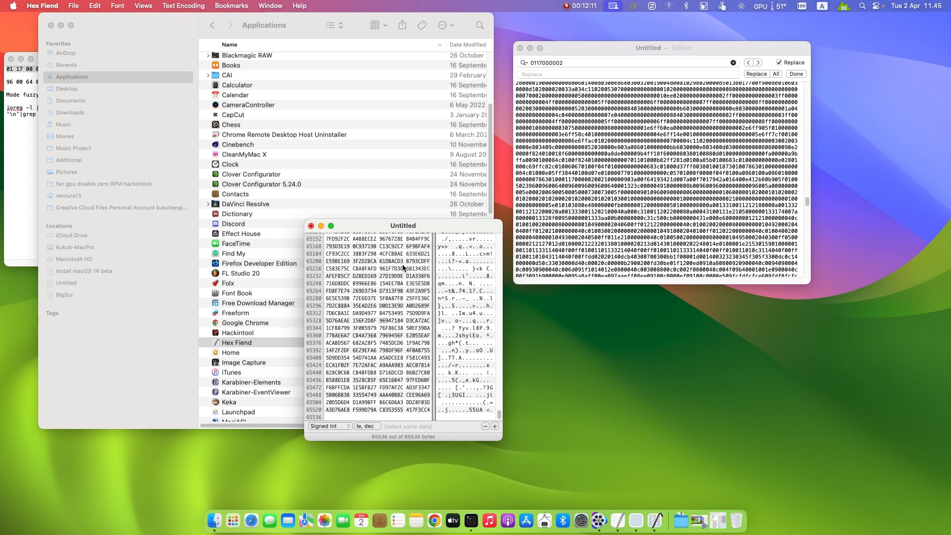
pyautogui.click(528, 62)
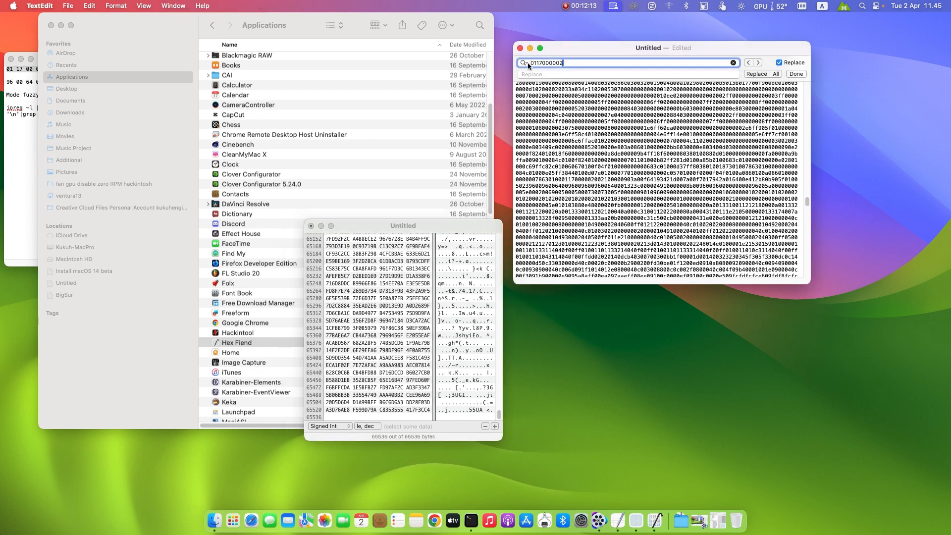
pyautogui.click(563, 64)
pyautogui.click(26, 136)
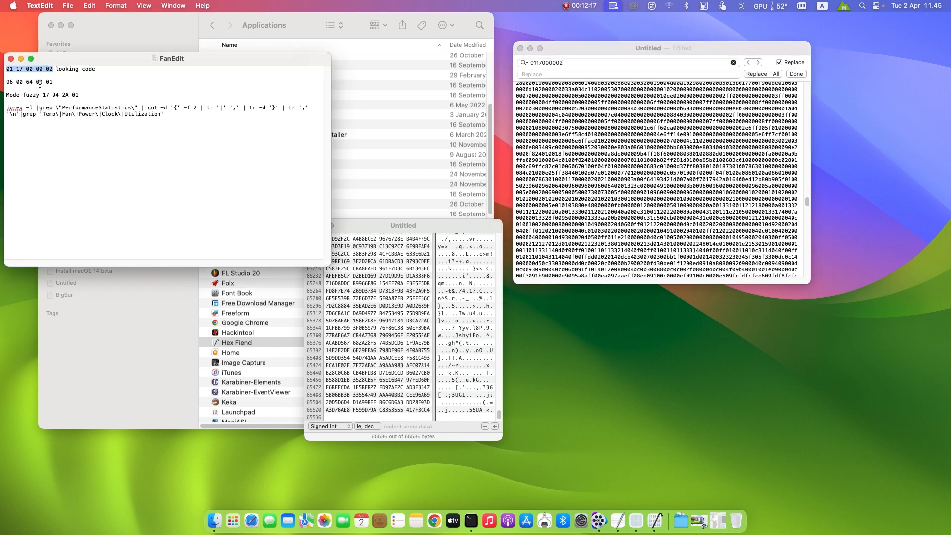
pyautogui.click(6, 70)
pyautogui.moveTo(6, 69); pyautogui.dragTo(52, 70)
pyautogui.click(368, 237)
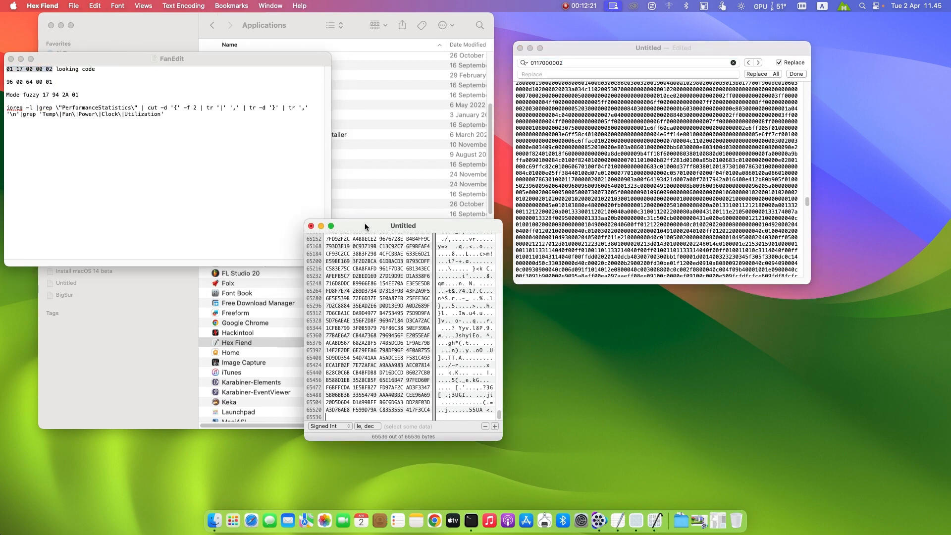
pyautogui.press('super+f')
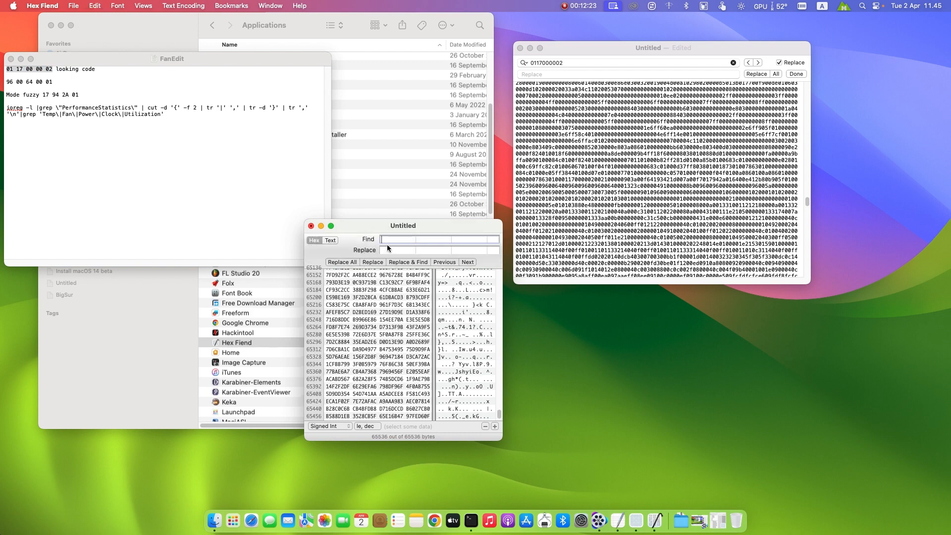
pyautogui.press('super+v')
pyautogui.press('Return')
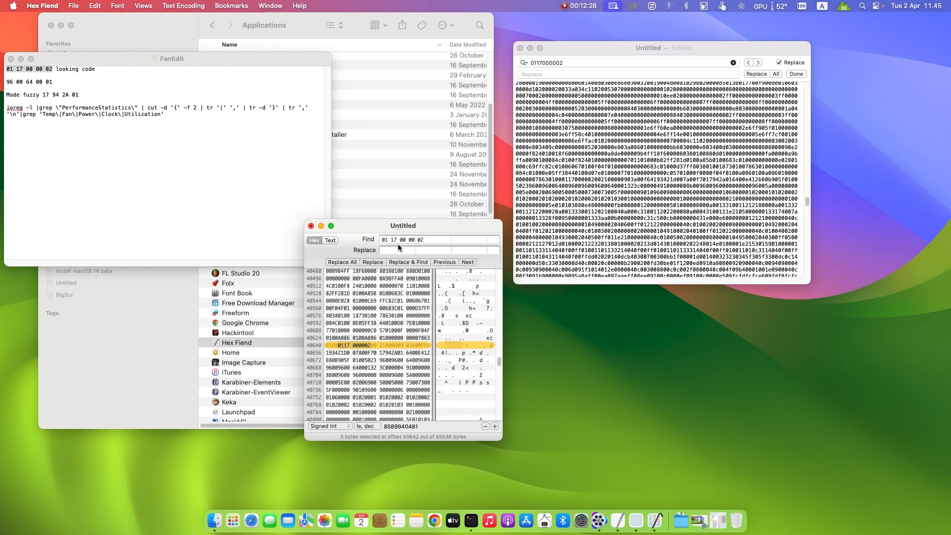
# - Examine the found lookup code in Hex Fiend and highlight the bytes 96 00 64 and 64 00 01 a few rows below it
pyautogui.click(339, 346)
pyautogui.moveTo(339, 346); pyautogui.dragTo(372, 348)
pyautogui.click(356, 355)
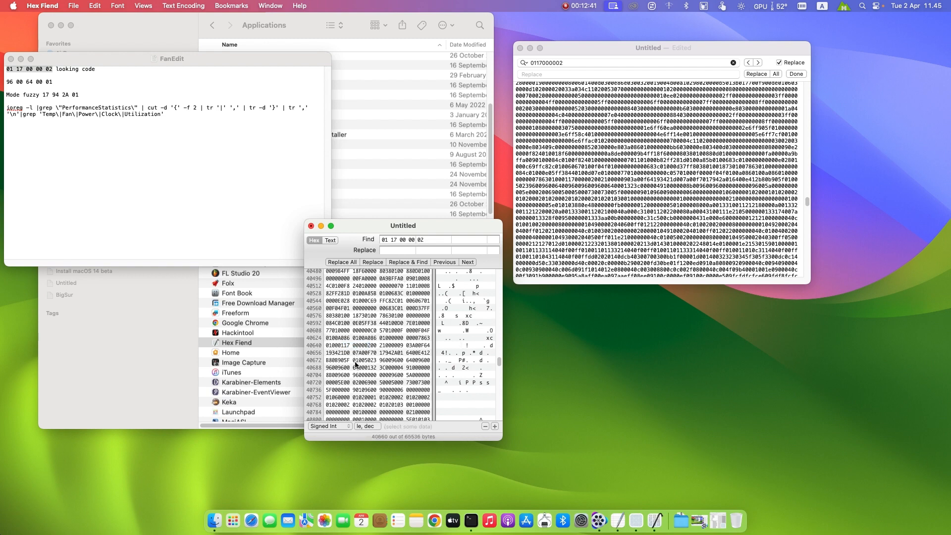
pyautogui.click(357, 368)
pyautogui.doubleClick(343, 370)
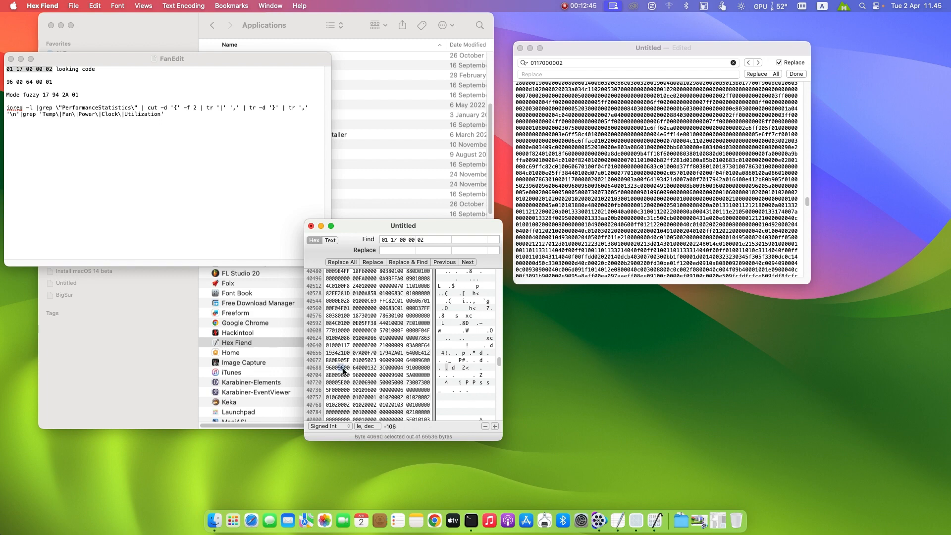
pyautogui.moveTo(343, 371); pyautogui.dragTo(357, 372)
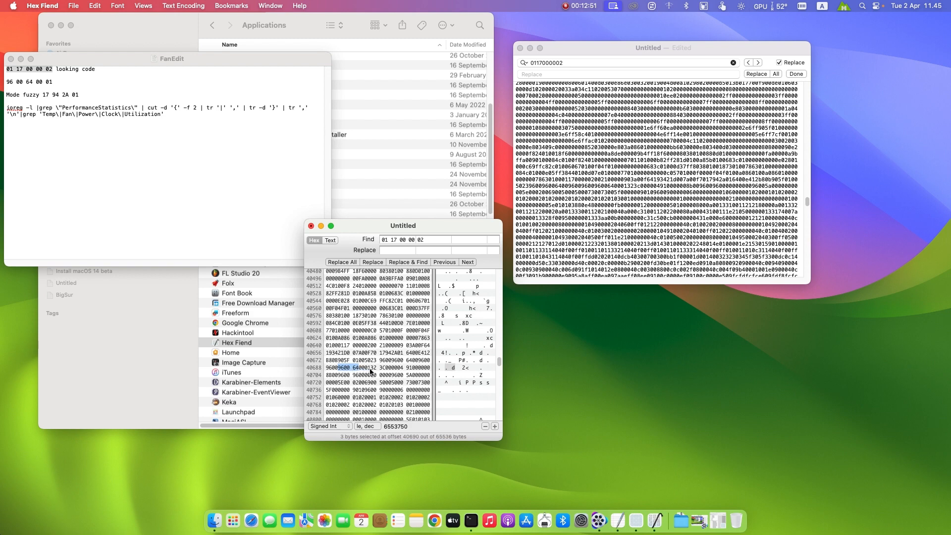
pyautogui.moveTo(370, 369)
pyautogui.mouseDown()
pyautogui.moveTo(354, 369)
pyautogui.moveTo(371, 372)
pyautogui.mouseUp()
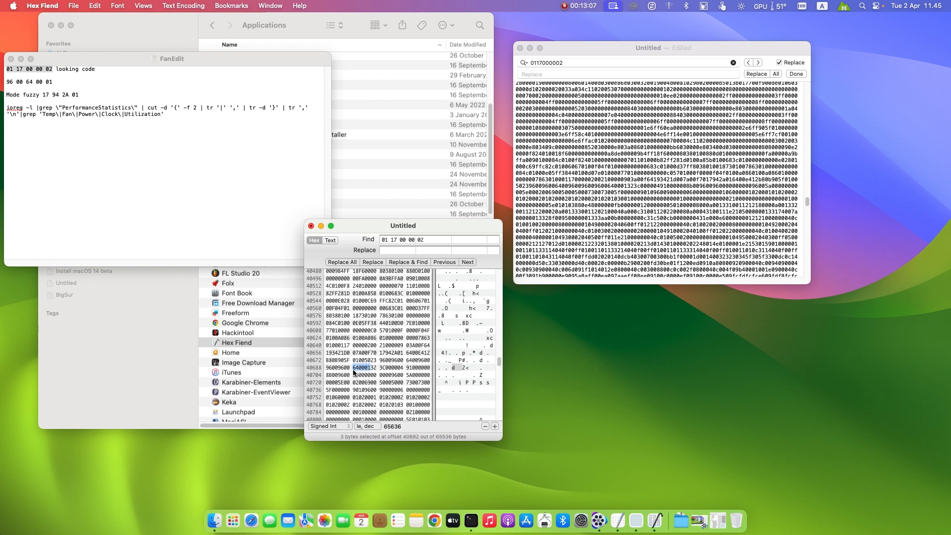
# - Move the Hex Fiend window clear of FanEdit and highlight the bytes 01, 32 and 3C after 64 00, singly and together
pyautogui.moveTo(372, 226); pyautogui.dragTo(352, 246)
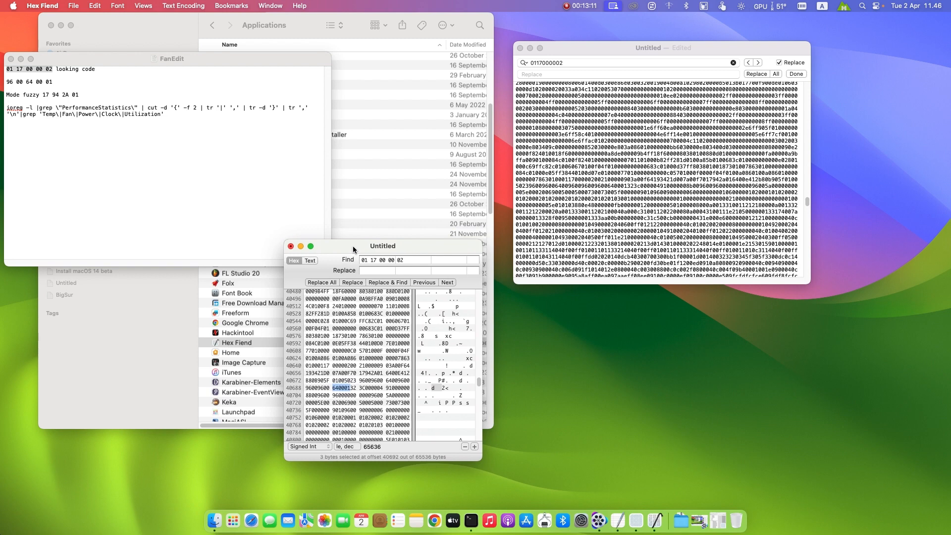
pyautogui.click(346, 389)
pyautogui.moveTo(346, 390); pyautogui.dragTo(349, 390)
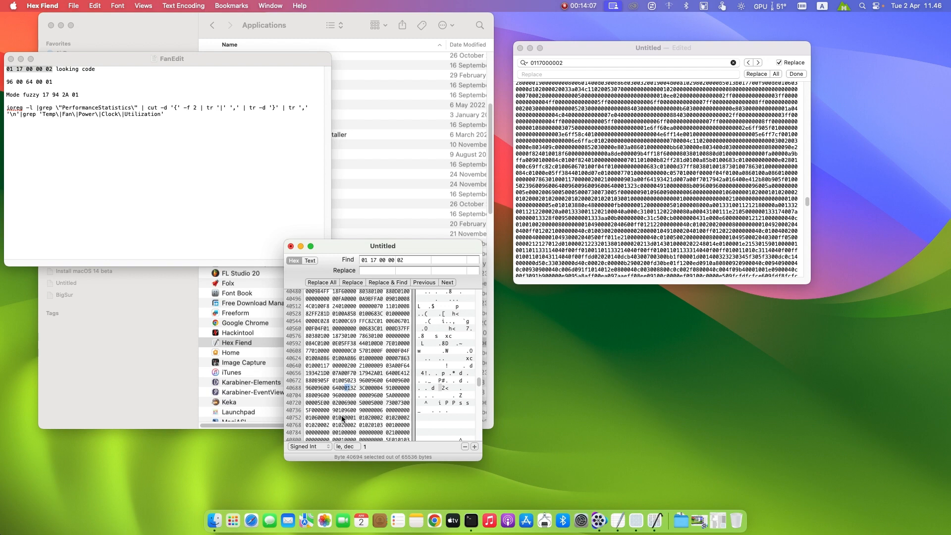
pyautogui.click(352, 389)
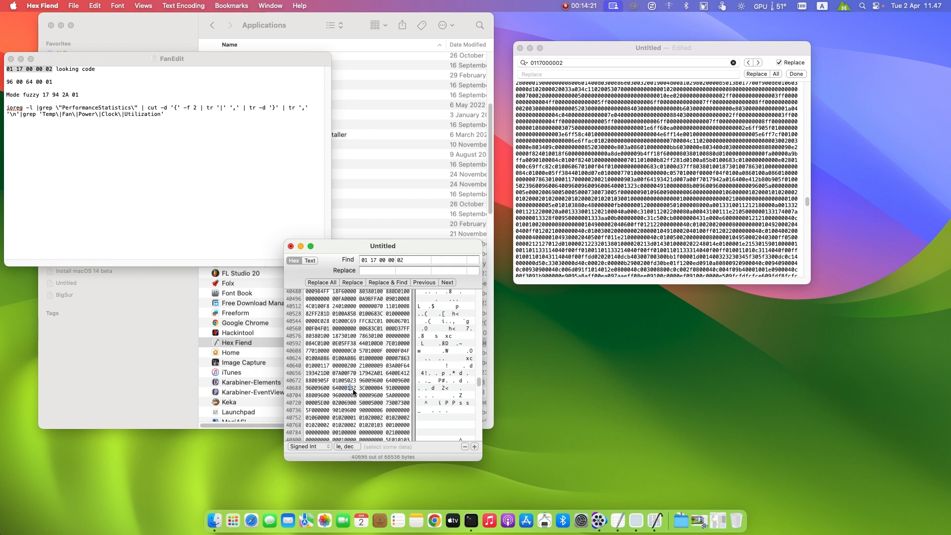
pyautogui.moveTo(351, 388); pyautogui.dragTo(354, 389)
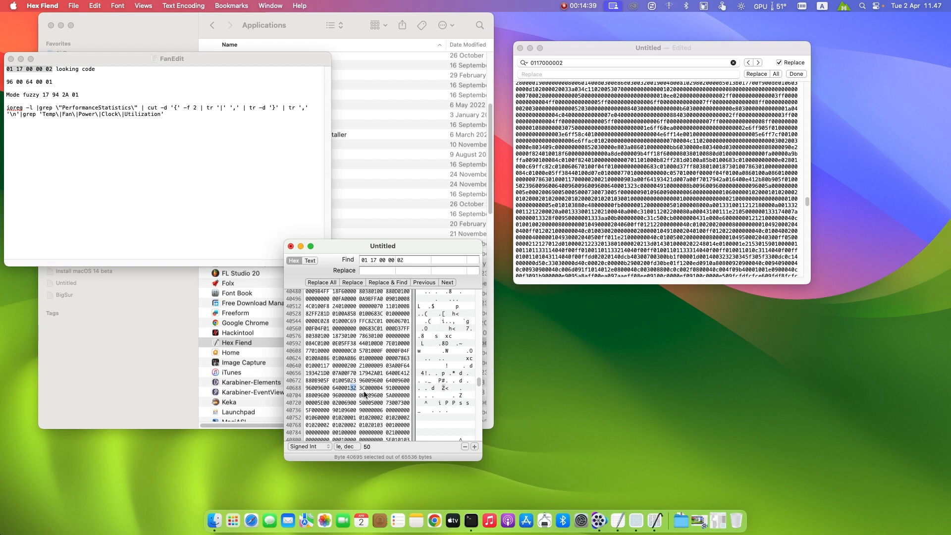
pyautogui.click(361, 389)
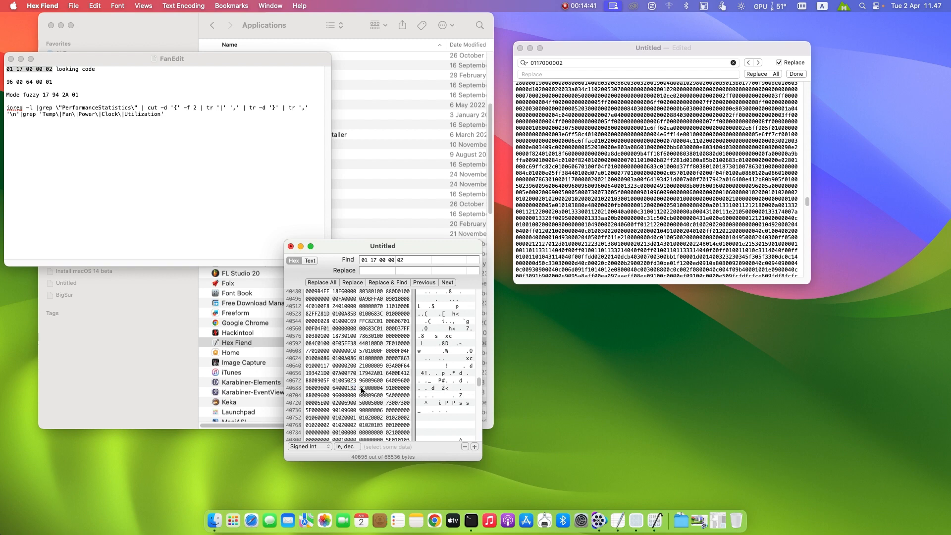
pyautogui.moveTo(361, 389); pyautogui.dragTo(365, 389)
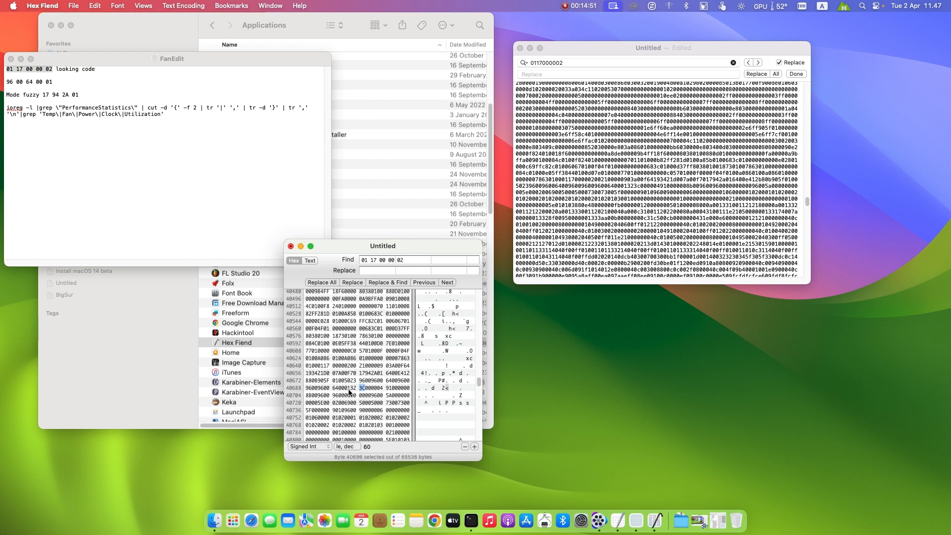
pyautogui.moveTo(349, 390)
pyautogui.mouseDown()
pyautogui.moveTo(361, 380)
pyautogui.moveTo(358, 399)
pyautogui.moveTo(357, 387)
pyautogui.mouseUp()
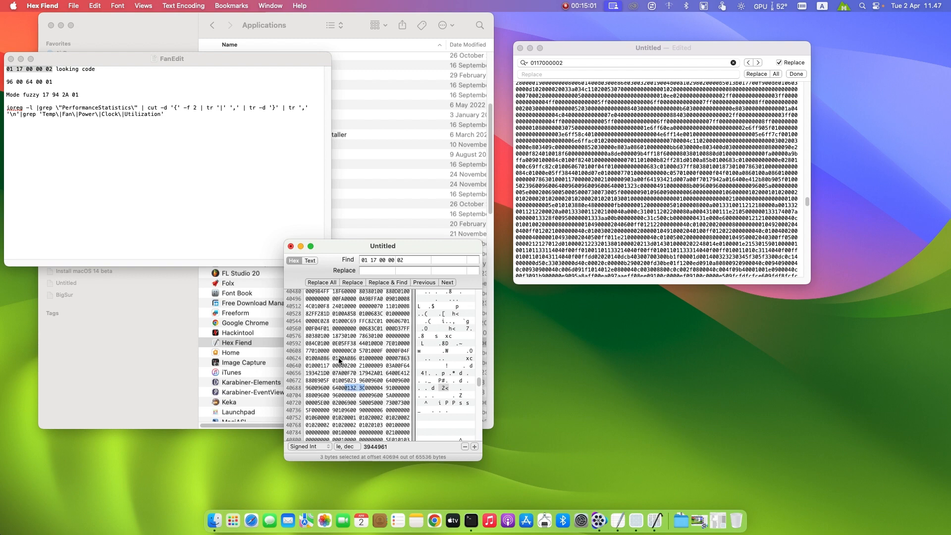
pyautogui.click(320, 368)
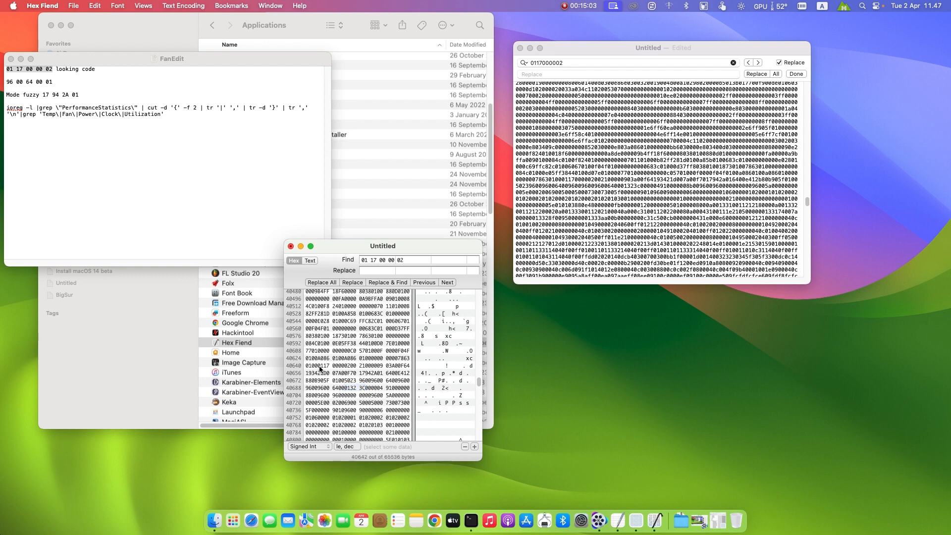
pyautogui.moveTo(319, 368); pyautogui.dragTo(348, 375)
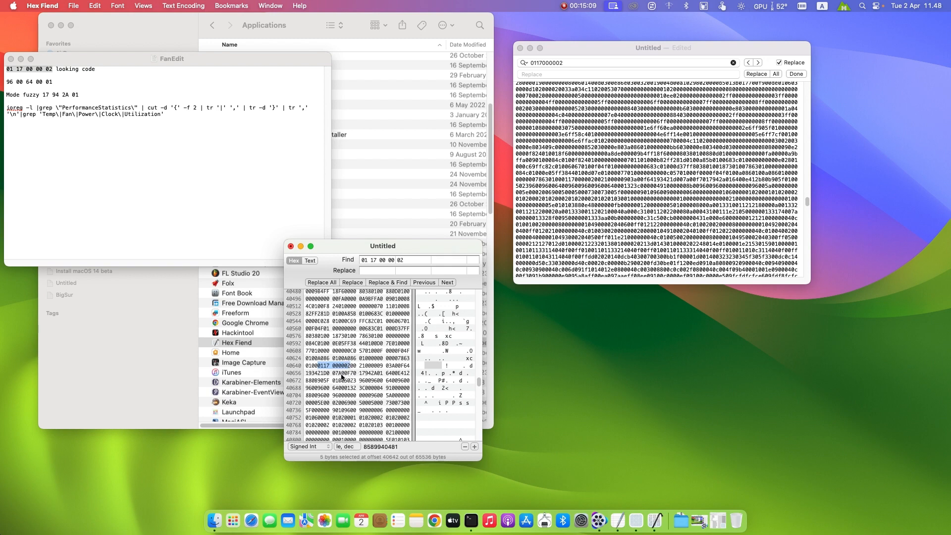
pyautogui.click(322, 374)
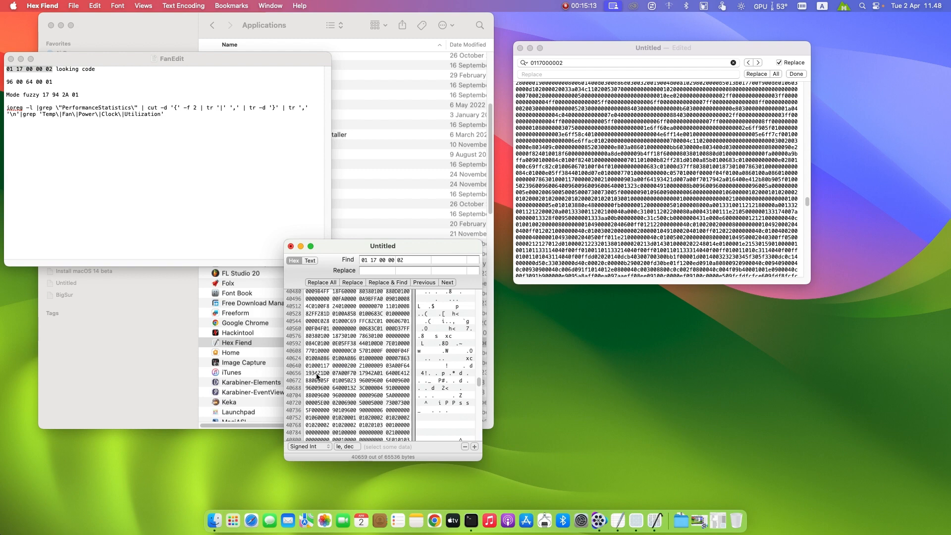
pyautogui.moveTo(318, 374); pyautogui.dragTo(351, 391)
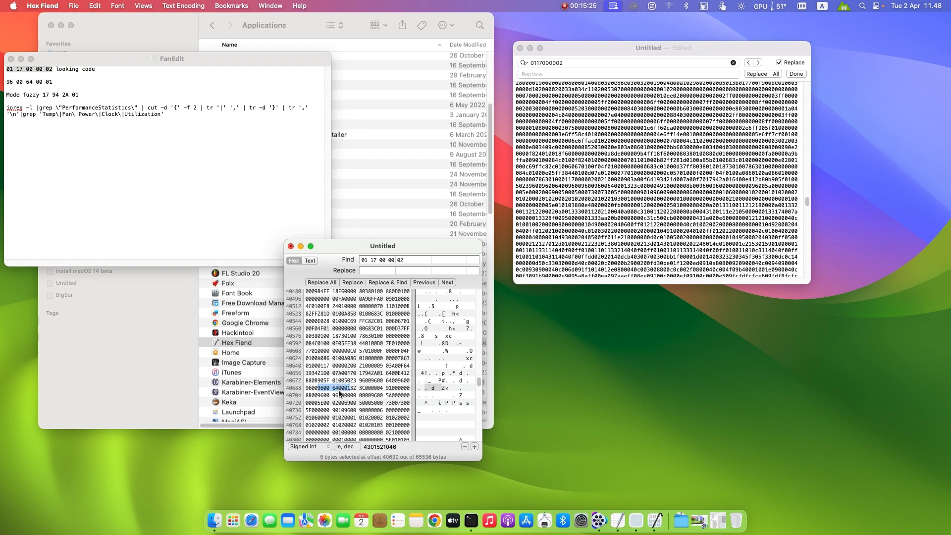
pyautogui.click(344, 390)
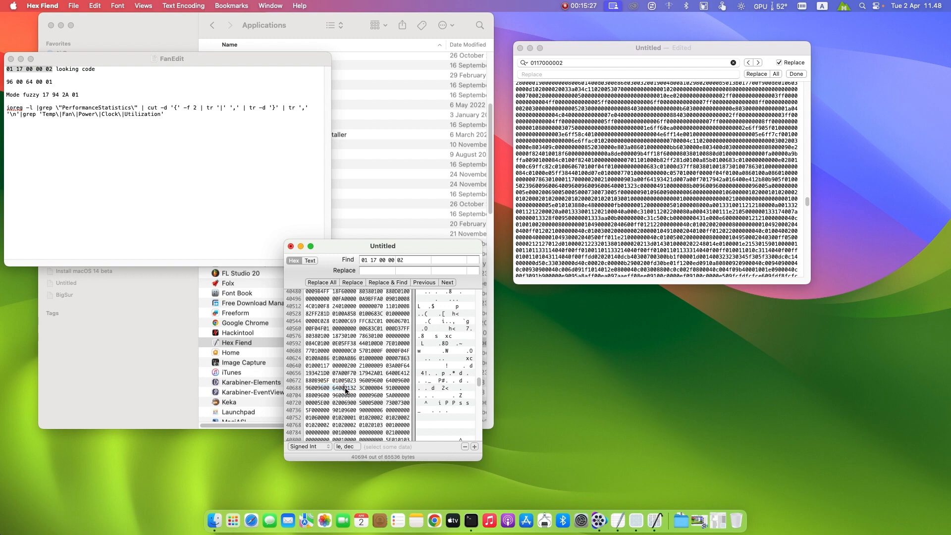
# - Highlight bytes 01 32 3C in Hex Fiend and list 01, 32 and 3C on separate lines at the end of the FanEdit note
pyautogui.moveTo(345, 390); pyautogui.dragTo(364, 389)
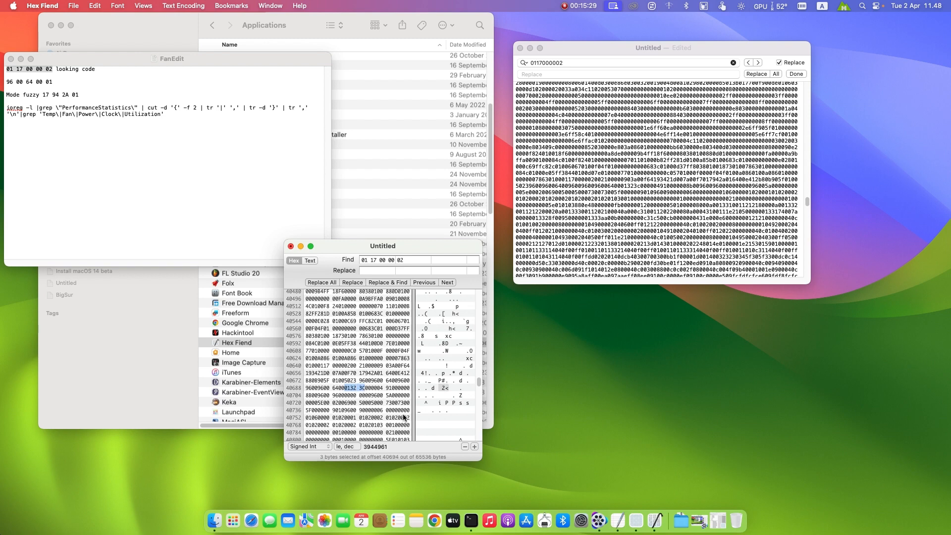
pyautogui.click(163, 196)
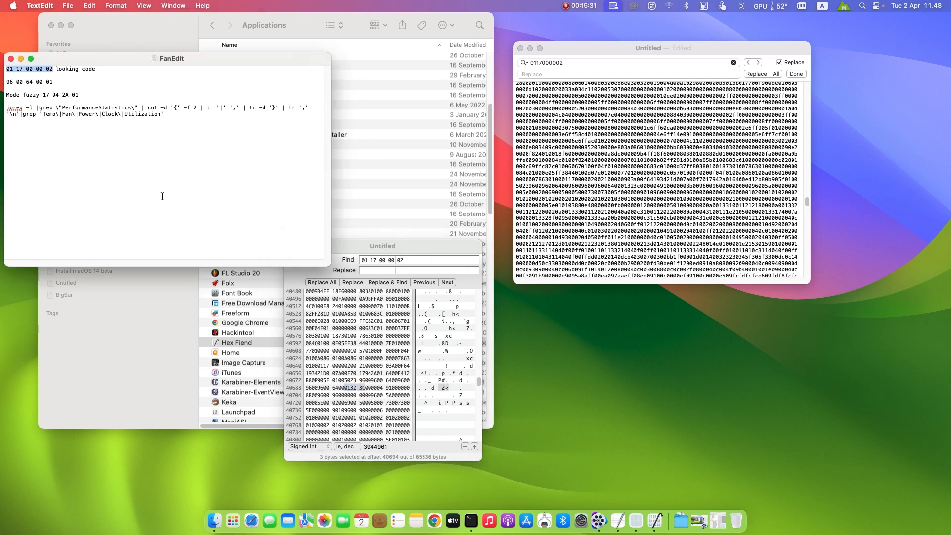
pyautogui.click(171, 117)
pyautogui.press('Return')
pyautogui.press('Return')
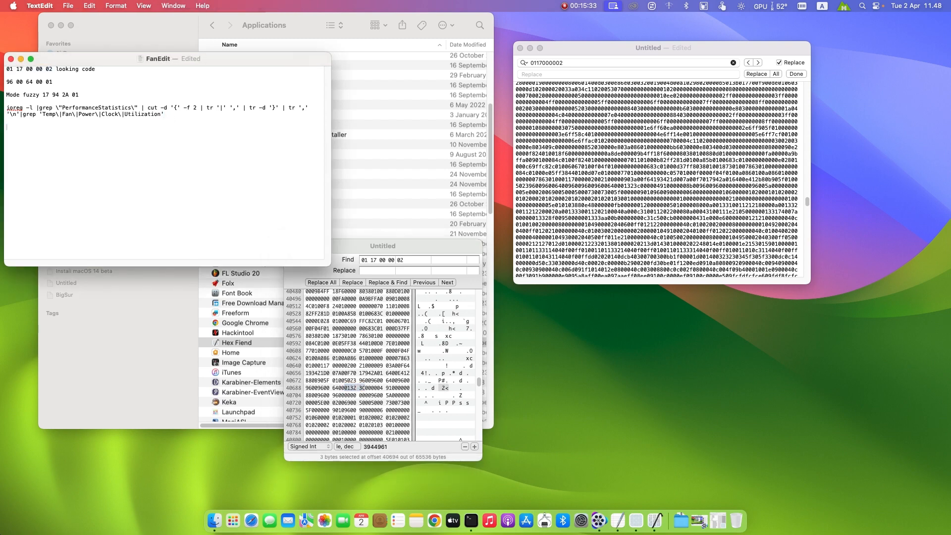
pyautogui.write('01323C')
pyautogui.click(12, 128)
pyautogui.press('Return')
pyautogui.click(12, 133)
pyautogui.press('Return')
pyautogui.click(26, 141)
# - Annotate the 01 line in the FanEdit note so it reads 01 = enable 00 = disable zero rpm
pyautogui.press('Up')
pyautogui.press('Up')
pyautogui.write('nable desable zero rpm')
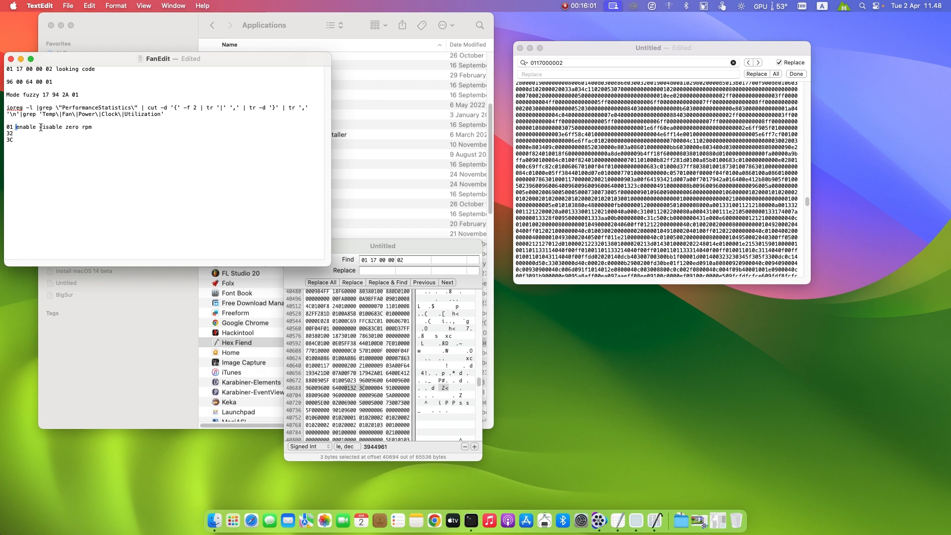
pyautogui.click(40, 127)
pyautogui.write('00')
pyautogui.press('BackSpace')
pyautogui.write('=')
pyautogui.click(14, 128)
pyautogui.press('Right')
pyautogui.moveTo(58, 65); pyautogui.dragTo(84, 116)
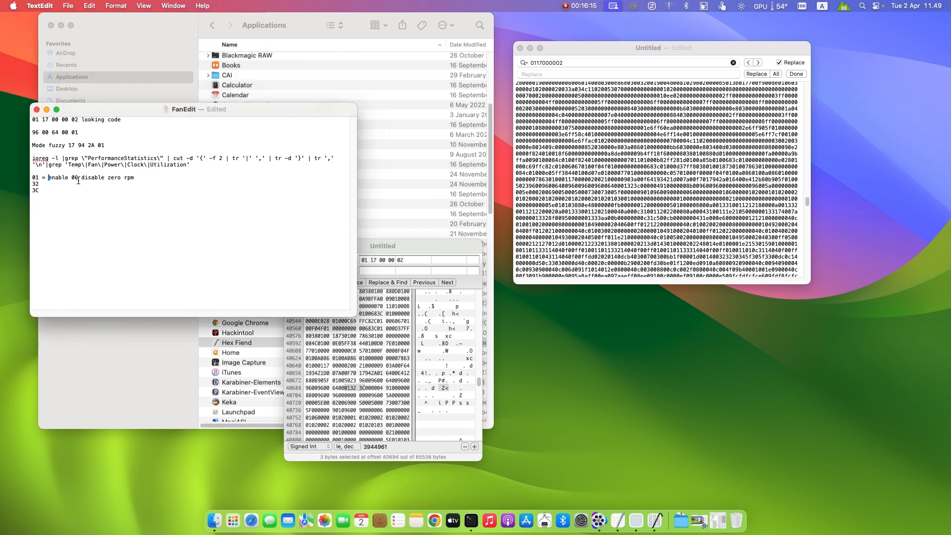
pyautogui.click(79, 178)
pyautogui.write('=')
# - Select 32 in the note, switch to Chrome, search for dex to hex and open the RapidTables Decimal to Hexadecimal Converter
pyautogui.click(44, 183)
pyautogui.doubleClick(38, 183)
pyautogui.moveTo(269, 113); pyautogui.dragTo(253, 118)
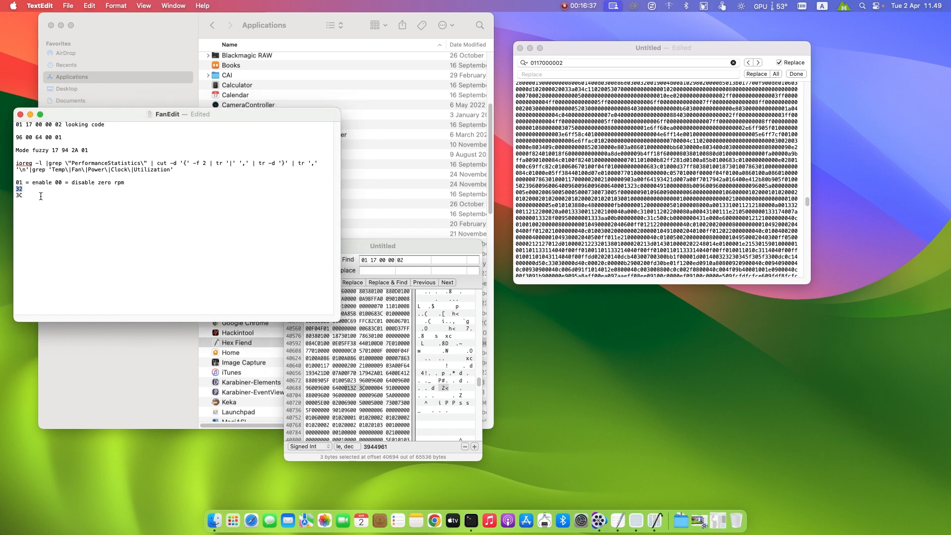
pyautogui.click(434, 519)
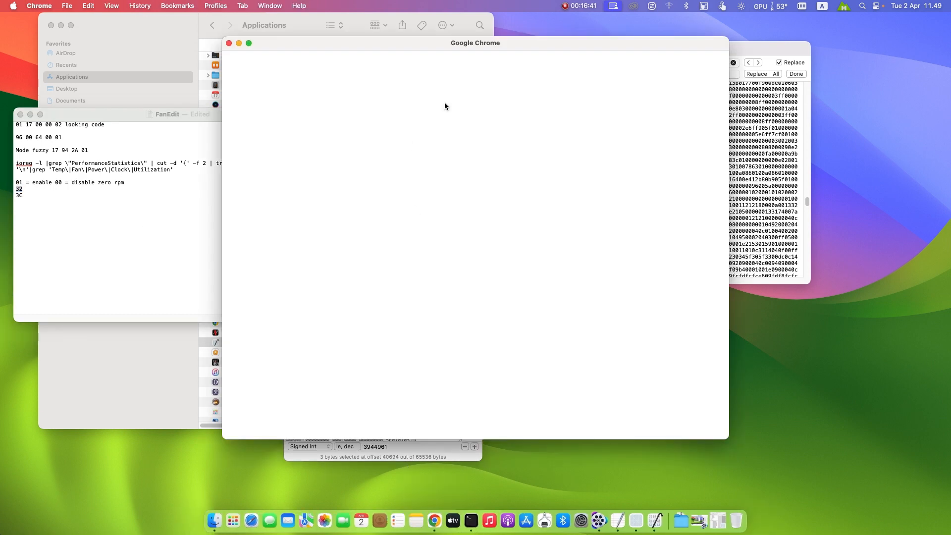
pyautogui.click(547, 158)
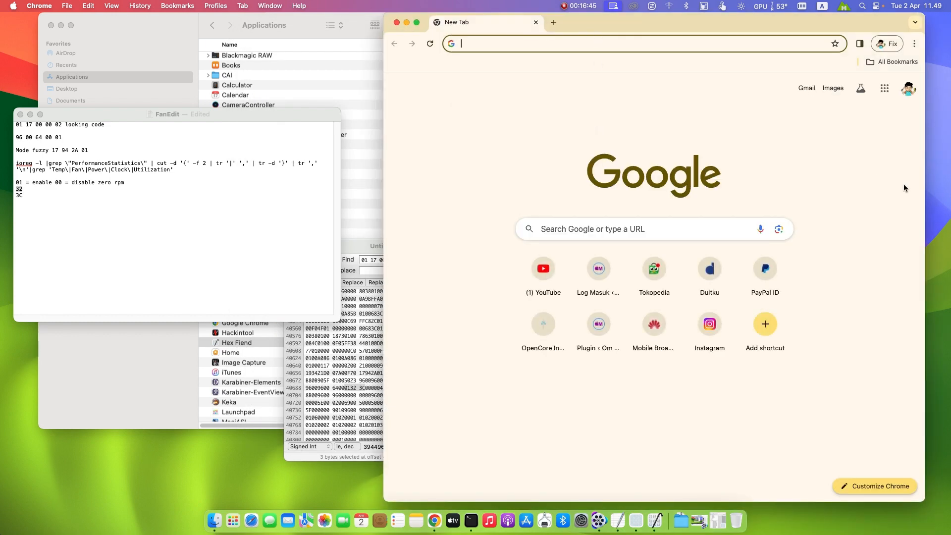
pyautogui.write('h')
pyautogui.press('BackSpace')
pyautogui.write('dex to he')
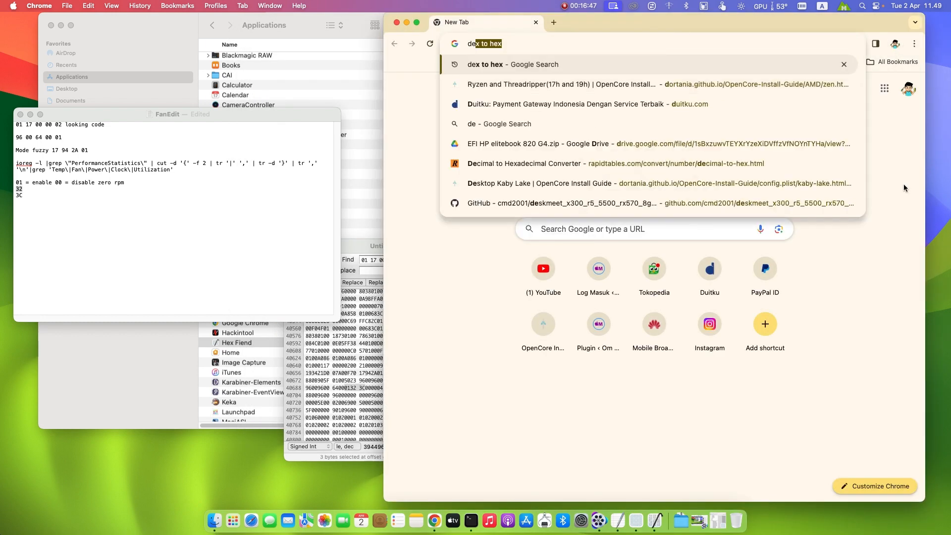
pyautogui.write('x')
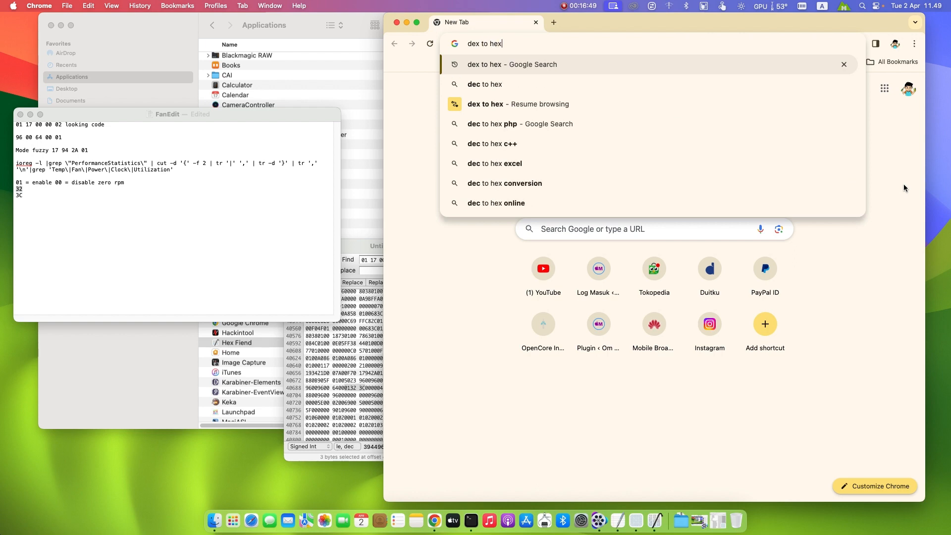
pyautogui.press('Return')
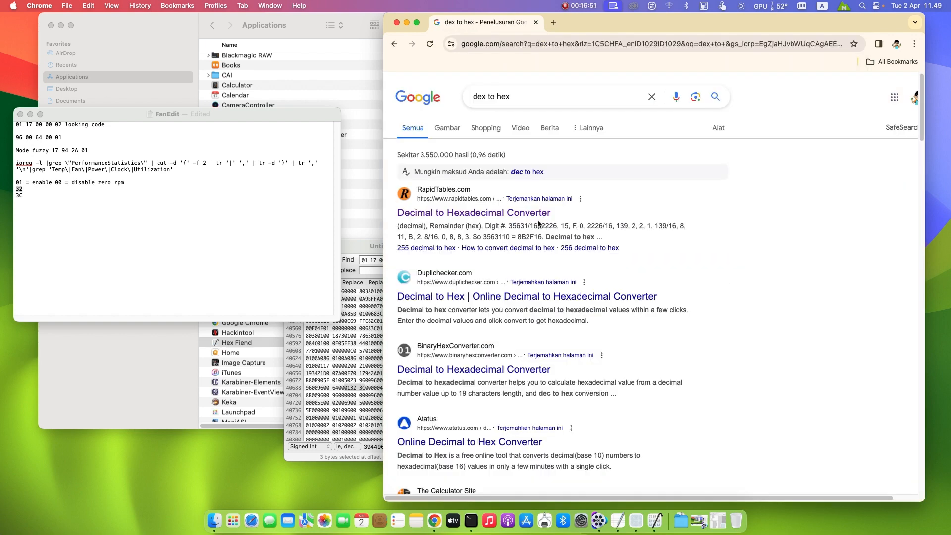
pyautogui.click(538, 214)
# - Move the Hex Fiend window clear of Chrome, swap the converter to hexadecimal-to-decimal and convert 32
pyautogui.moveTo(360, 247); pyautogui.dragTo(218, 274)
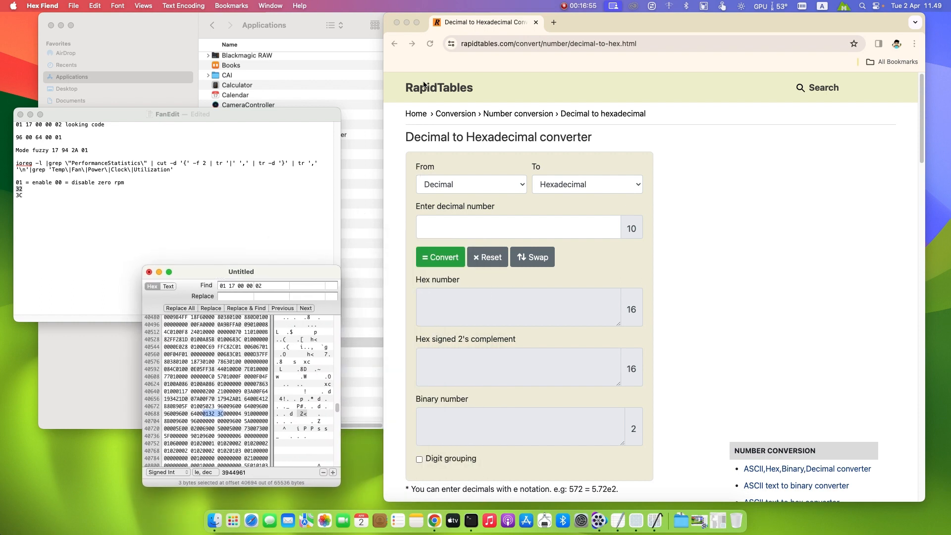
pyautogui.doubleClick(22, 191)
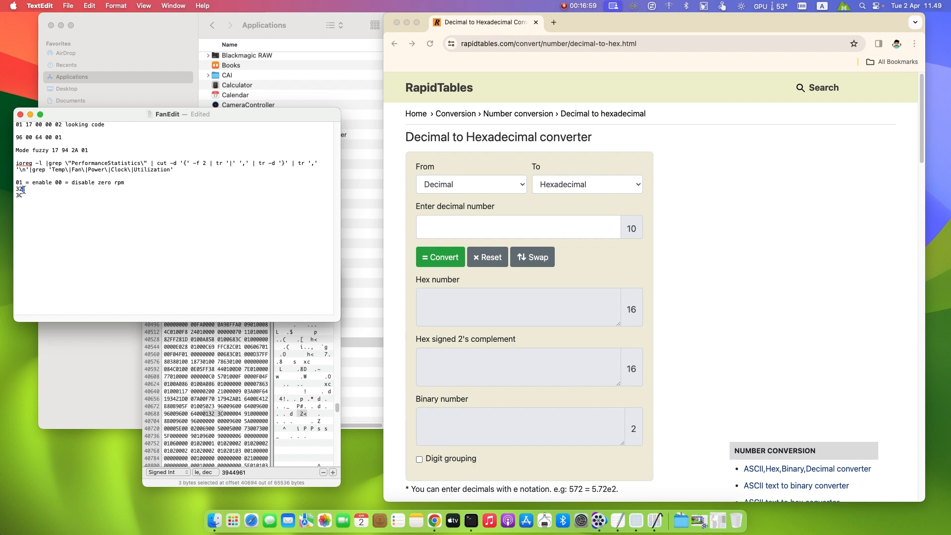
pyautogui.press('super+Tab')
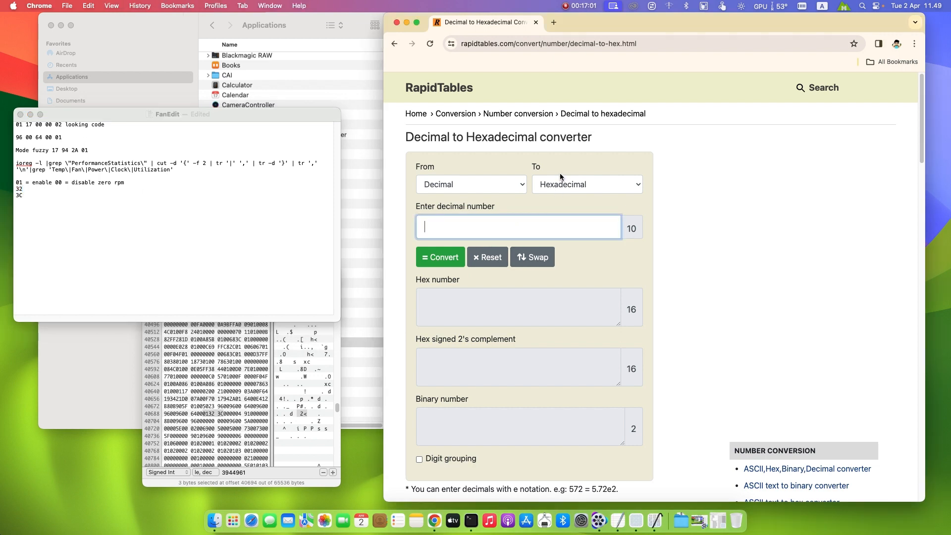
pyautogui.click(535, 258)
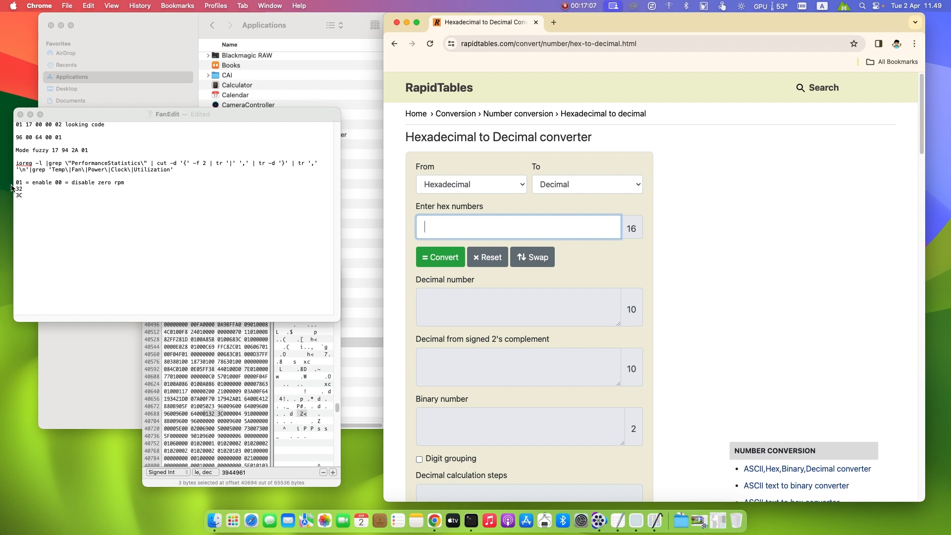
pyautogui.write('32')
pyautogui.click(440, 257)
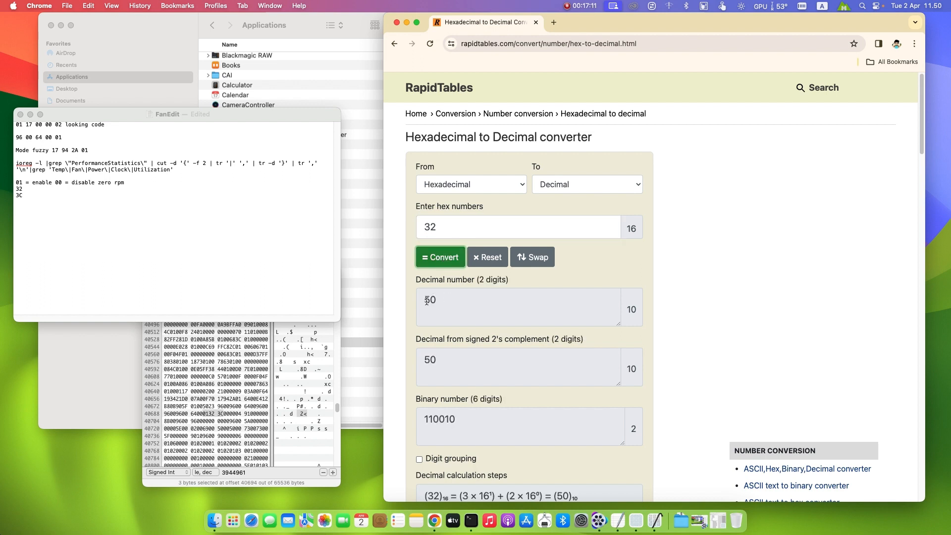
# - Highlight the decimal result and annotate the 32 line in the FanEdit note with = 50 derajat celcius
pyautogui.moveTo(427, 301); pyautogui.dragTo(437, 298)
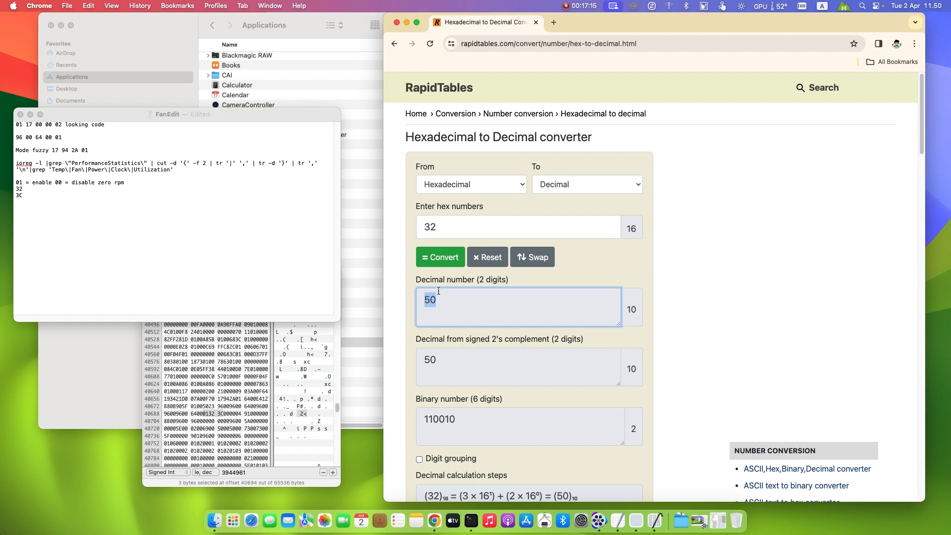
pyautogui.click(39, 191)
pyautogui.write('= ')
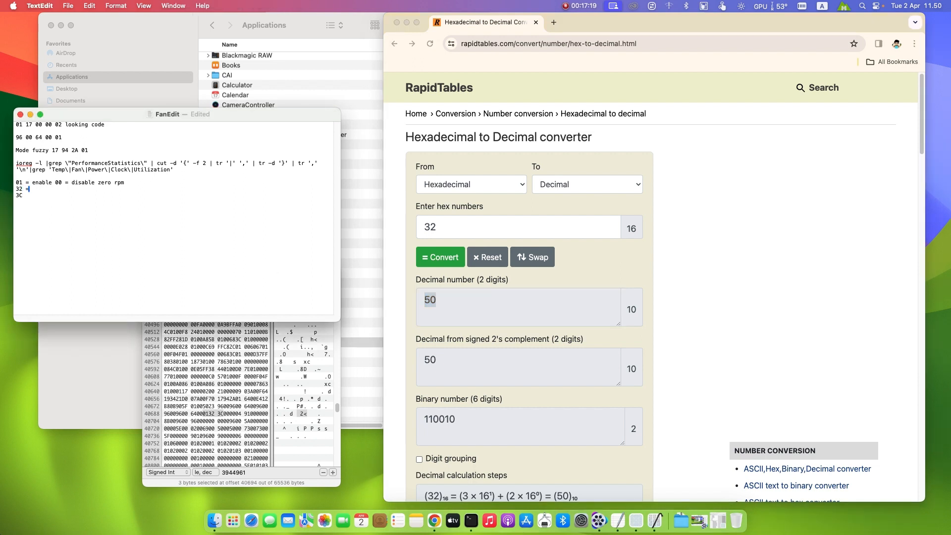
pyautogui.write('50 derajat celcius')
# - Change the converter's hex number to 3c and convert it to decimal
pyautogui.click(445, 229)
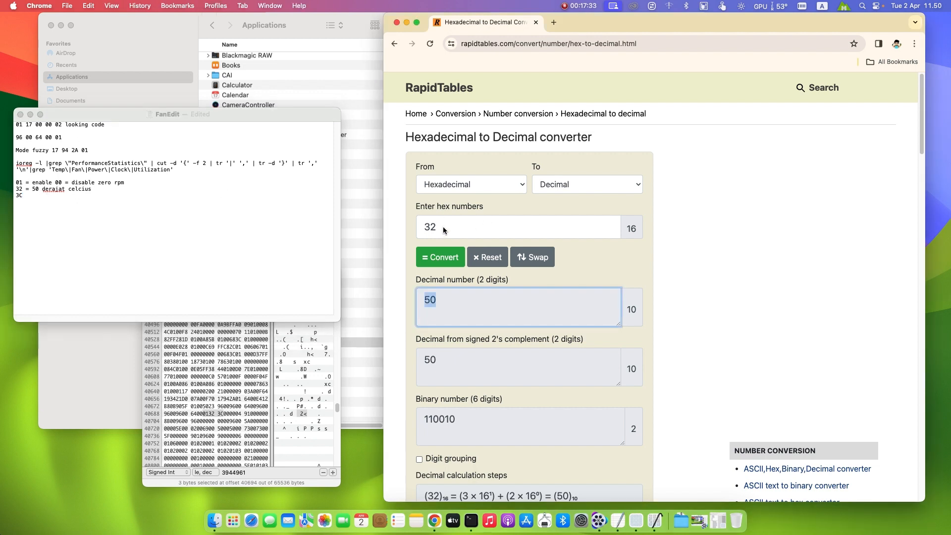
pyautogui.click(441, 226)
pyautogui.press('BackSpace')
pyautogui.write('c')
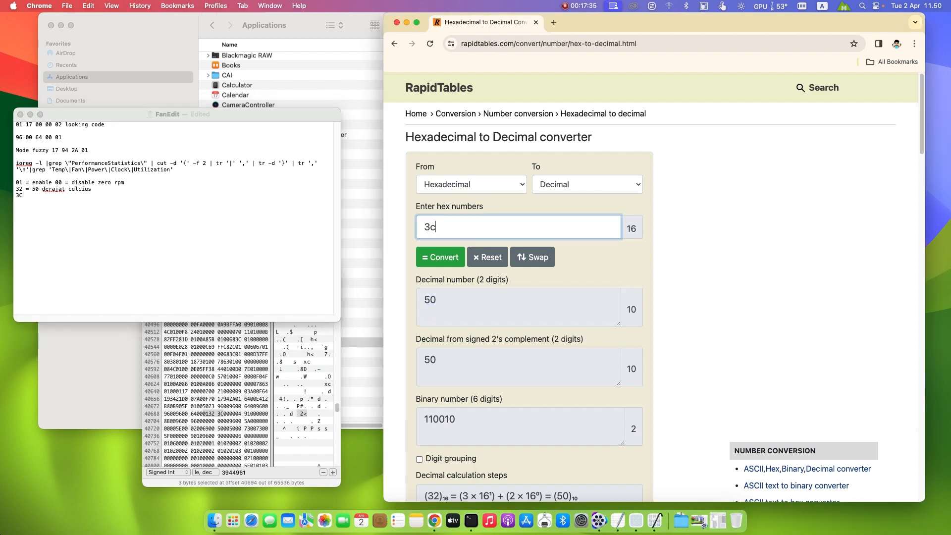
pyautogui.click(447, 257)
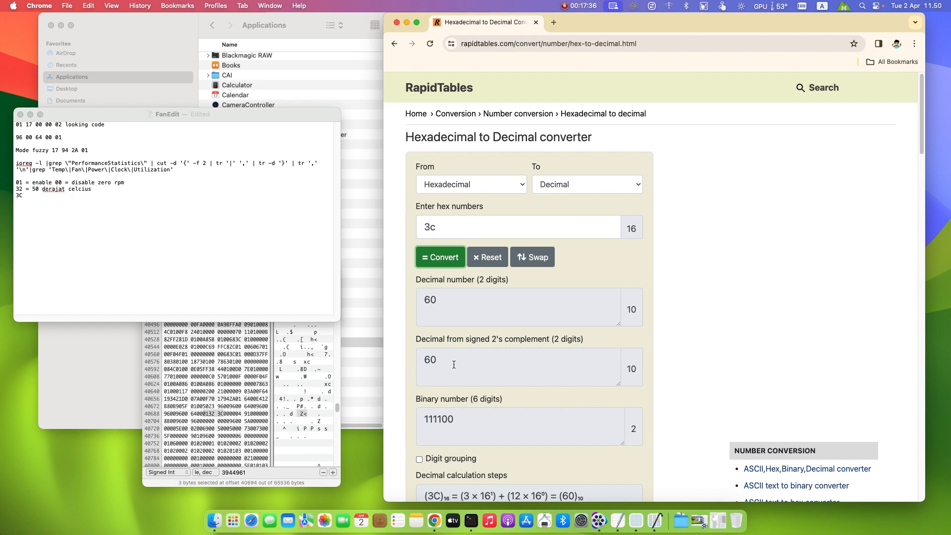
# - Annotate the 3C line in FanEdit with = 60 derajat celcius (C) and add (C) to the 32 line
pyautogui.click(36, 197)
pyautogui.write('=')
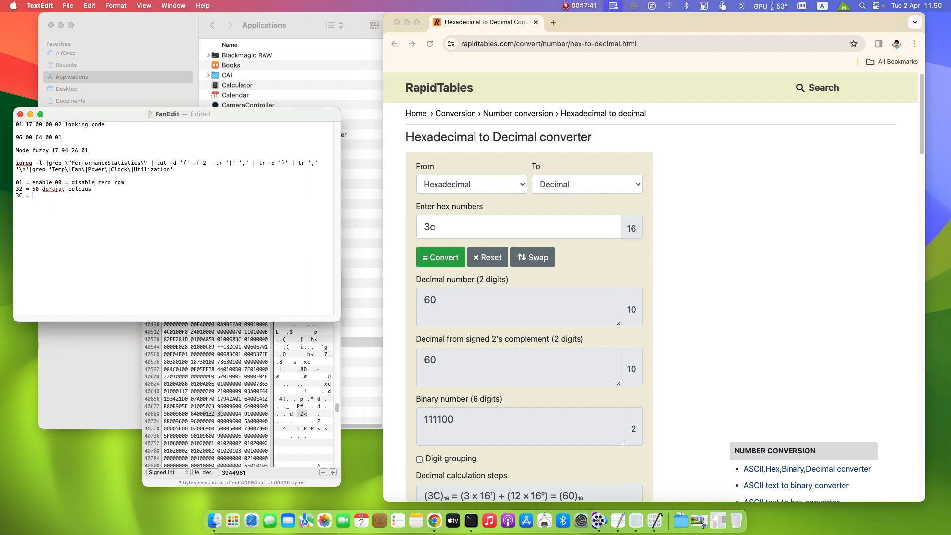
pyautogui.write(' 60 derajat celcius')
pyautogui.press('Return')
pyautogui.write('(C')
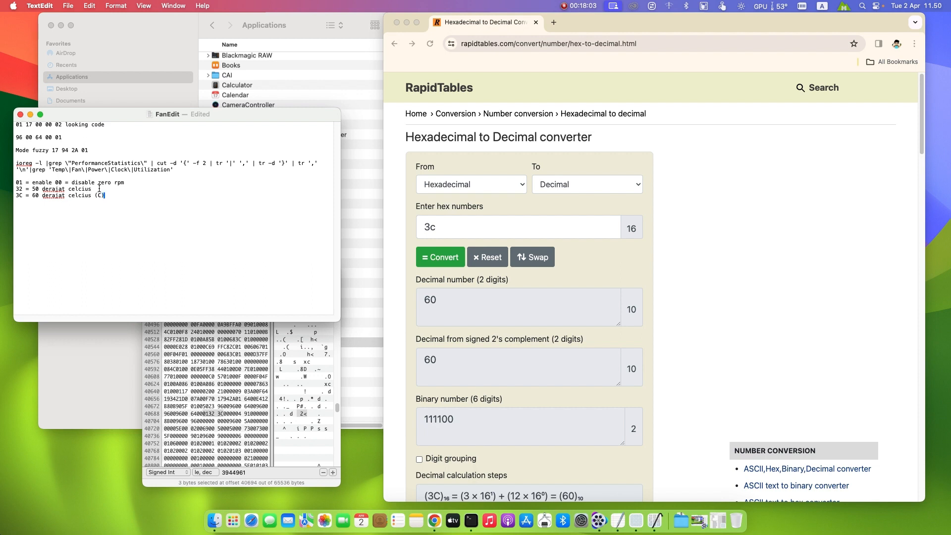
pyautogui.write('9')
pyautogui.click(85, 207)
# - Move the Hex Fiend window slightly lower, highlight the two temperature lines in FanEdit and enlarge the note's text
pyautogui.click(292, 474)
pyautogui.moveTo(268, 271)
pyautogui.mouseDown()
pyautogui.moveTo(257, 292)
pyautogui.moveTo(275, 286)
pyautogui.moveTo(265, 286)
pyautogui.mouseUp()
pyautogui.click(31, 204)
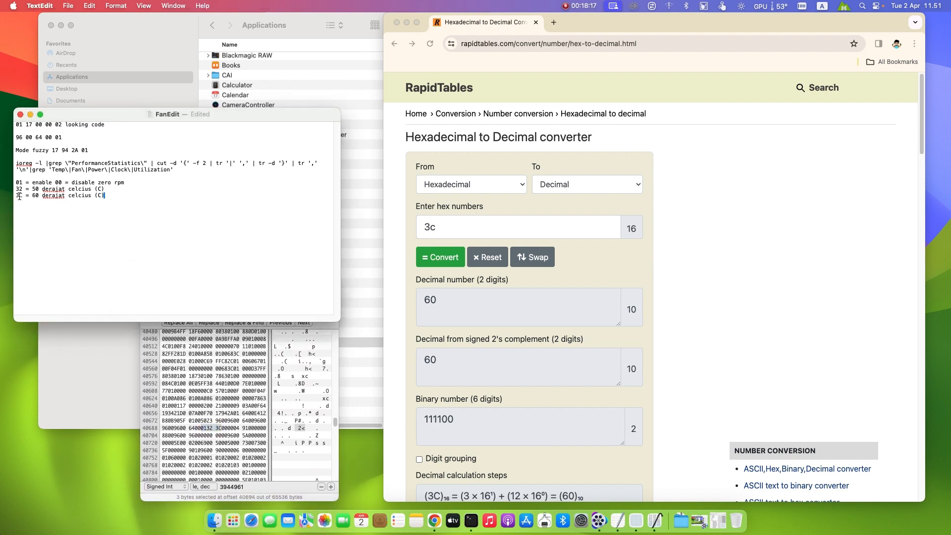
pyautogui.moveTo(23, 190); pyautogui.dragTo(105, 196)
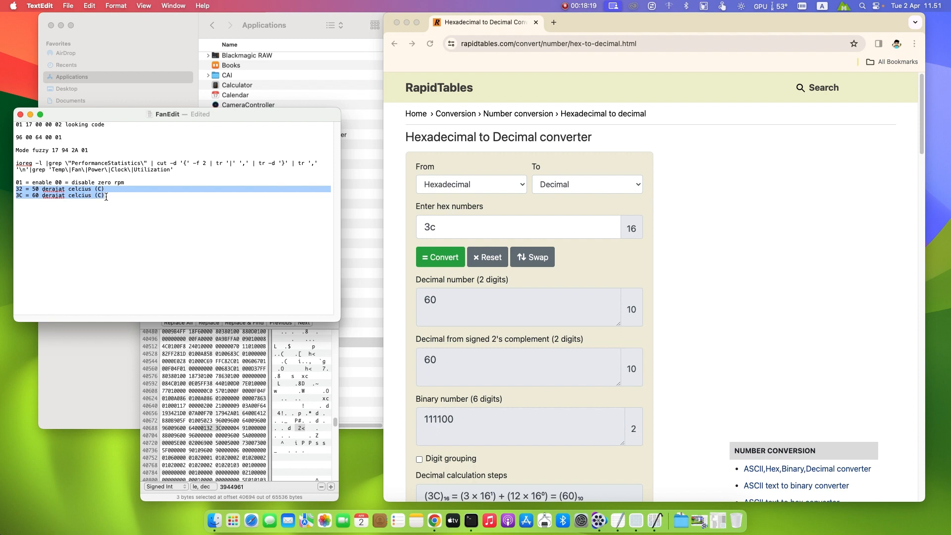
pyautogui.click(41, 193)
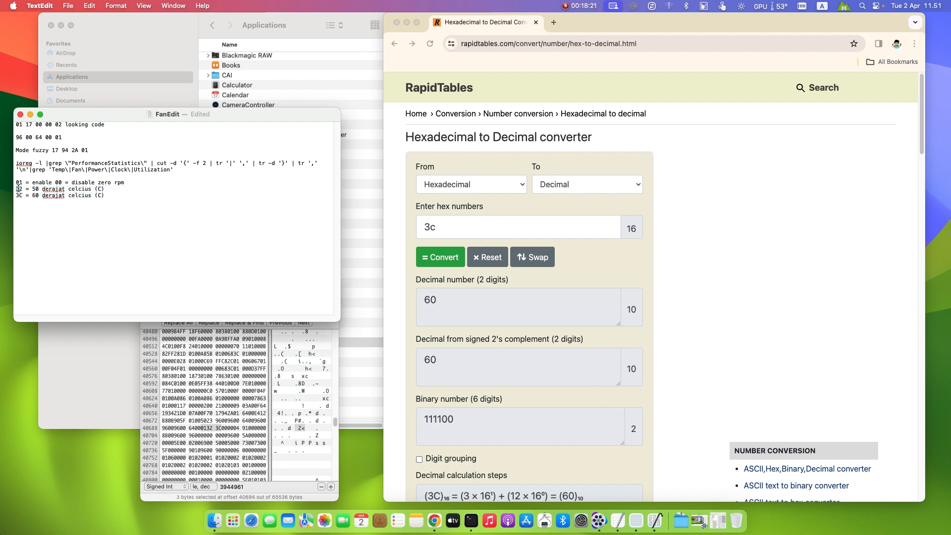
pyautogui.moveTo(16, 189); pyautogui.dragTo(103, 197)
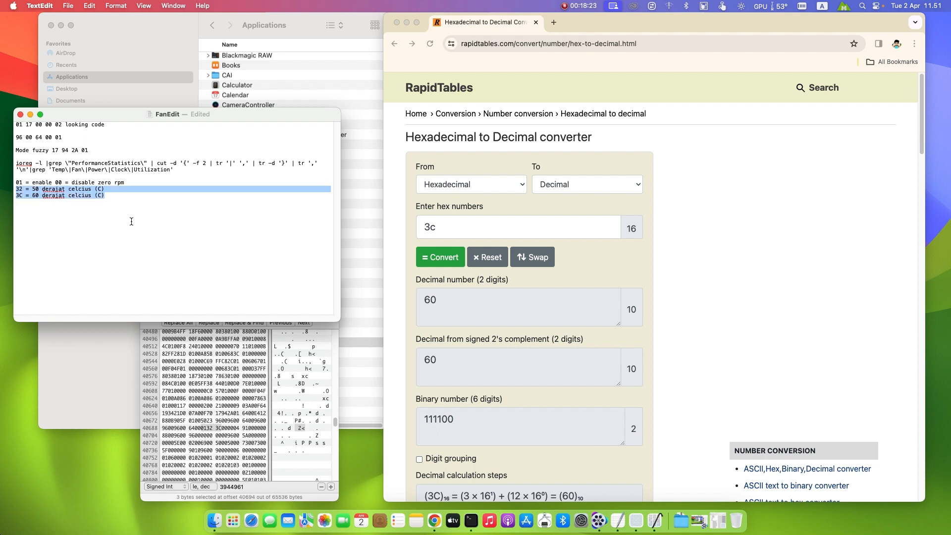
pyautogui.press('super+shift+period')
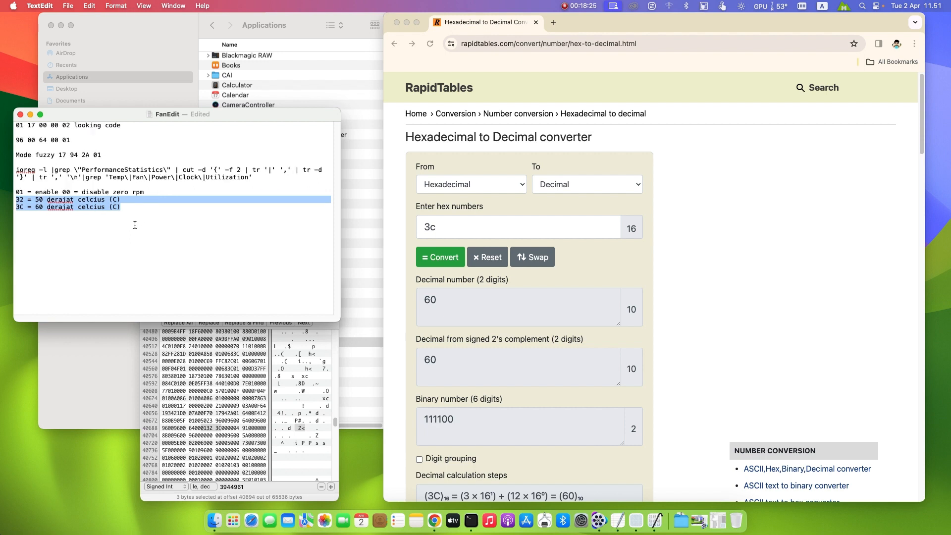
pyautogui.click(135, 225)
# - Highlight 32 and the 60 derajat celcius text in FanEdit, as well as the matching byte 32 in Hex Fiend
pyautogui.moveTo(17, 199); pyautogui.dragTo(26, 200)
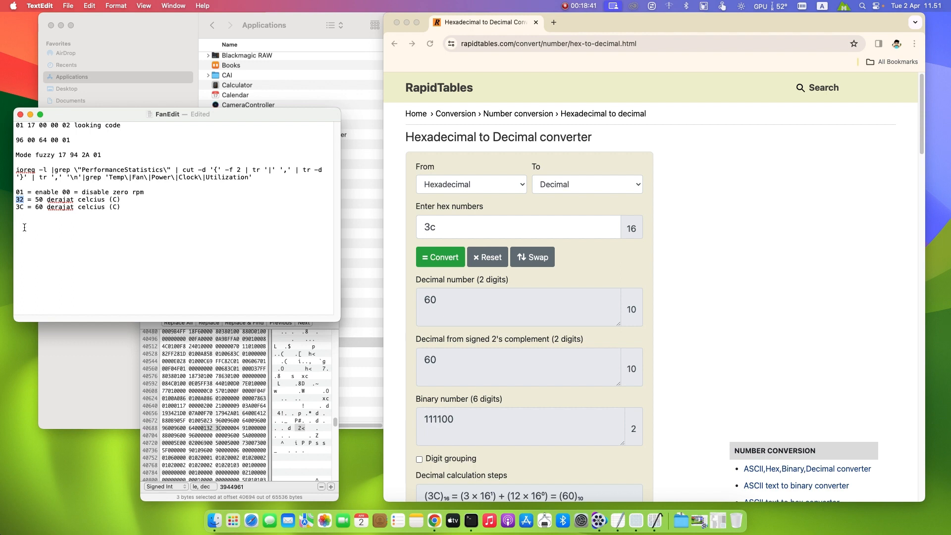
pyautogui.moveTo(35, 207); pyautogui.dragTo(117, 204)
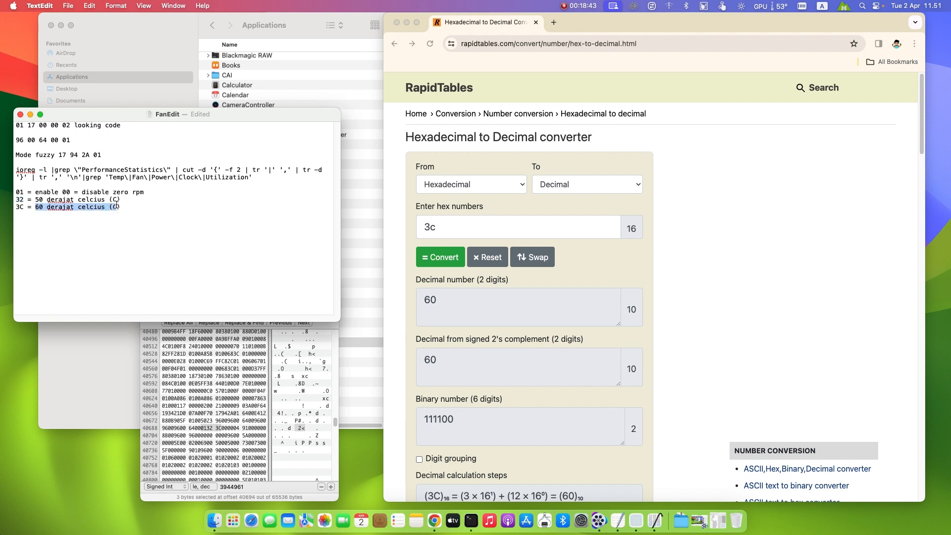
pyautogui.click(20, 200)
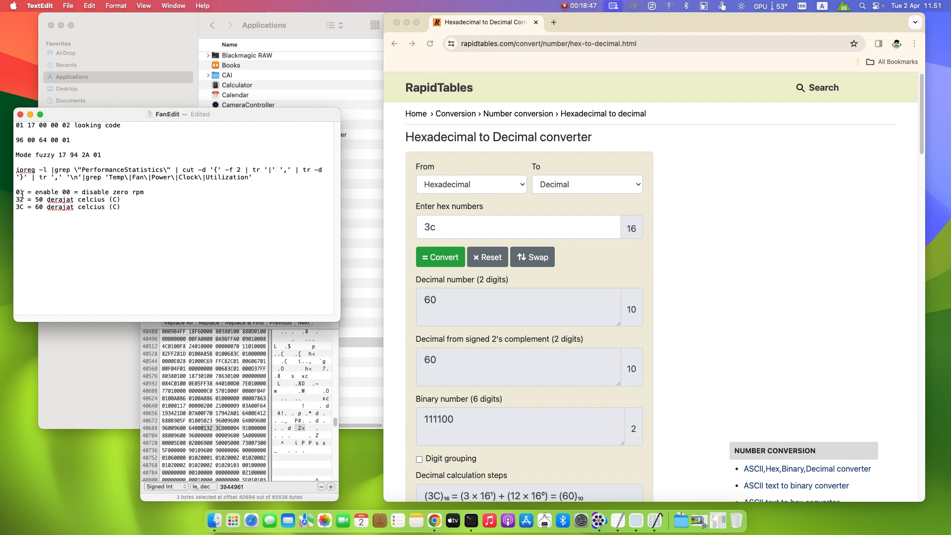
pyautogui.click(23, 200)
pyautogui.click(219, 430)
pyautogui.click(219, 429)
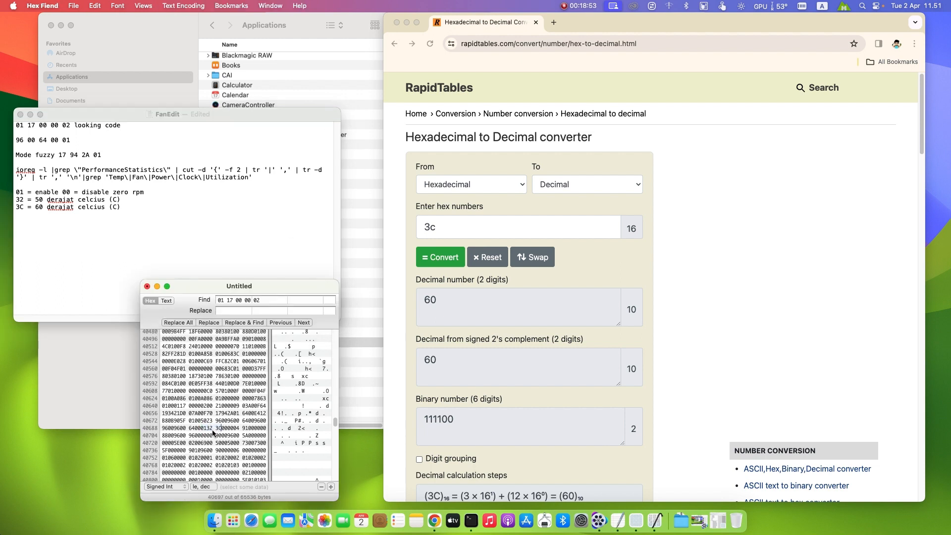
pyautogui.moveTo(206, 429); pyautogui.dragTo(212, 429)
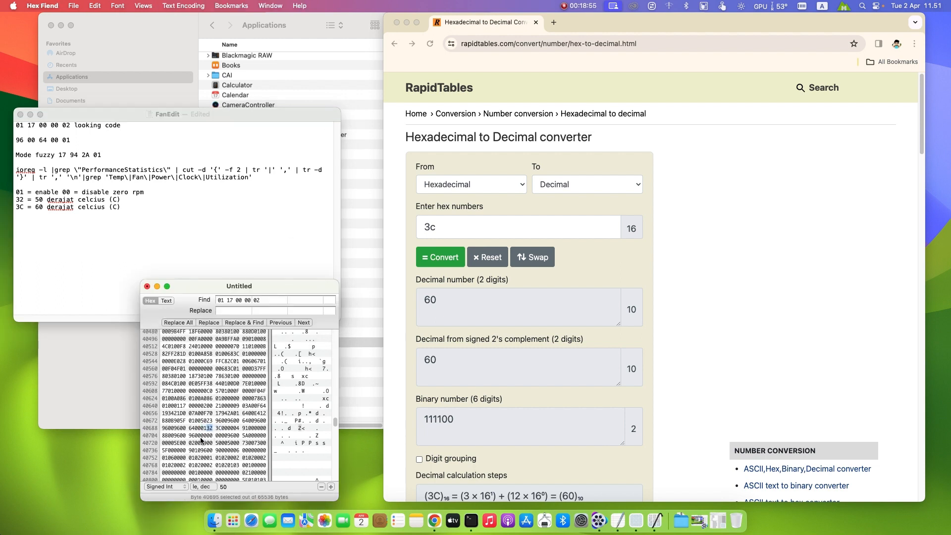
# - Highlight the hex value 32 and its decimal equivalent 50 in the FanEdit note
pyautogui.click(132, 199)
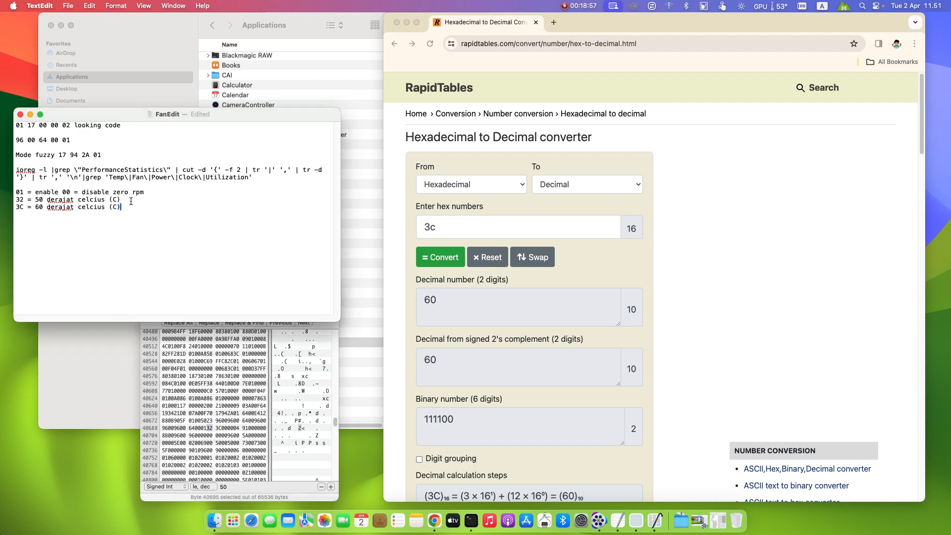
pyautogui.doubleClick(37, 200)
pyautogui.doubleClick(21, 199)
pyautogui.doubleClick(38, 199)
# - Swap the RapidTables converter to decimal to hexadecimal, convert 40 and highlight the resulting hex number
pyautogui.click(436, 227)
pyautogui.click(437, 228)
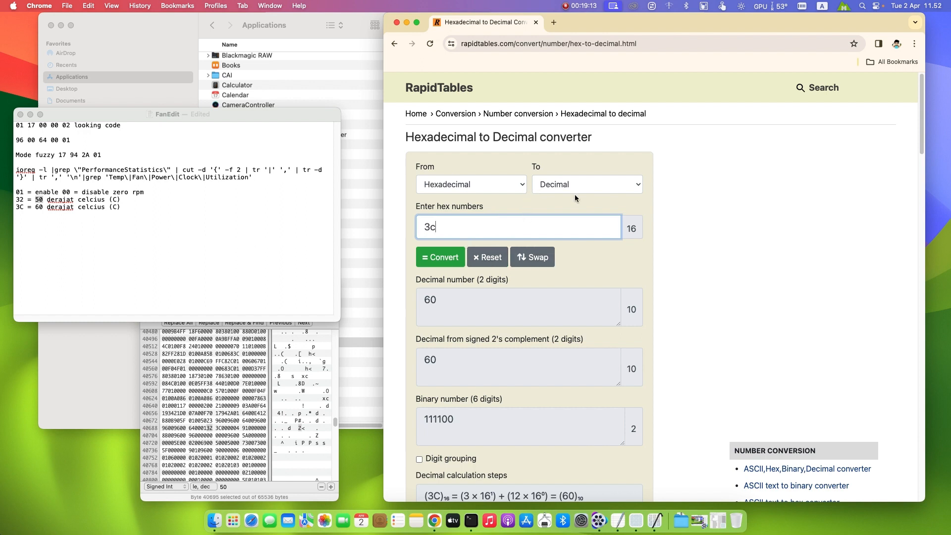
pyautogui.click(532, 257)
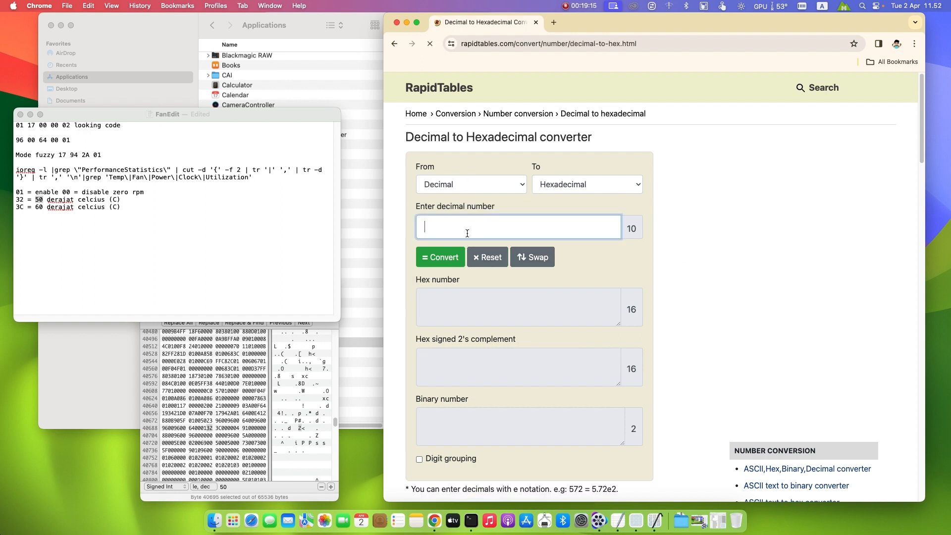
pyautogui.write('40')
pyautogui.click(450, 261)
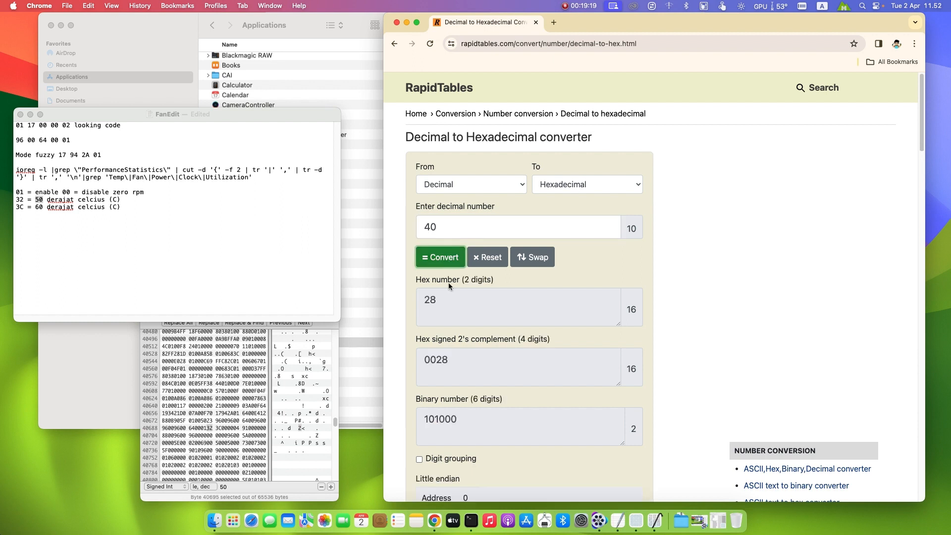
pyautogui.doubleClick(428, 300)
# - Bring Hex Fiend forward, move its window higher and select byte 32 in row 40688
pyautogui.press('super+Tab')
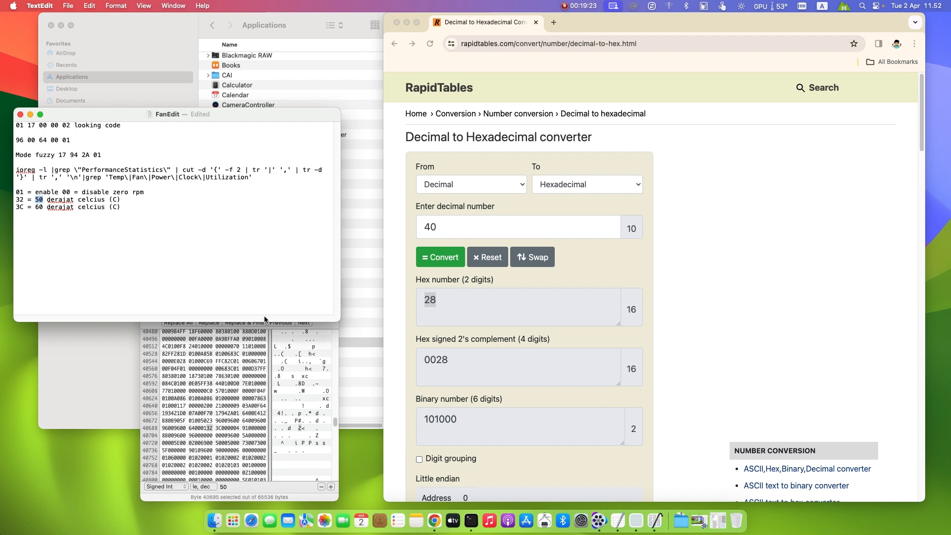
pyautogui.click(215, 436)
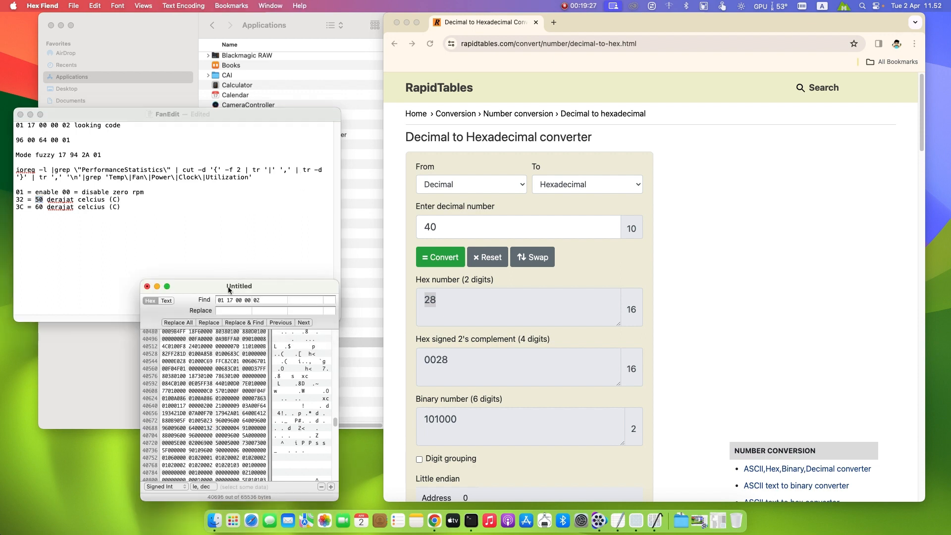
pyautogui.moveTo(228, 290); pyautogui.dragTo(253, 239)
pyautogui.click(239, 377)
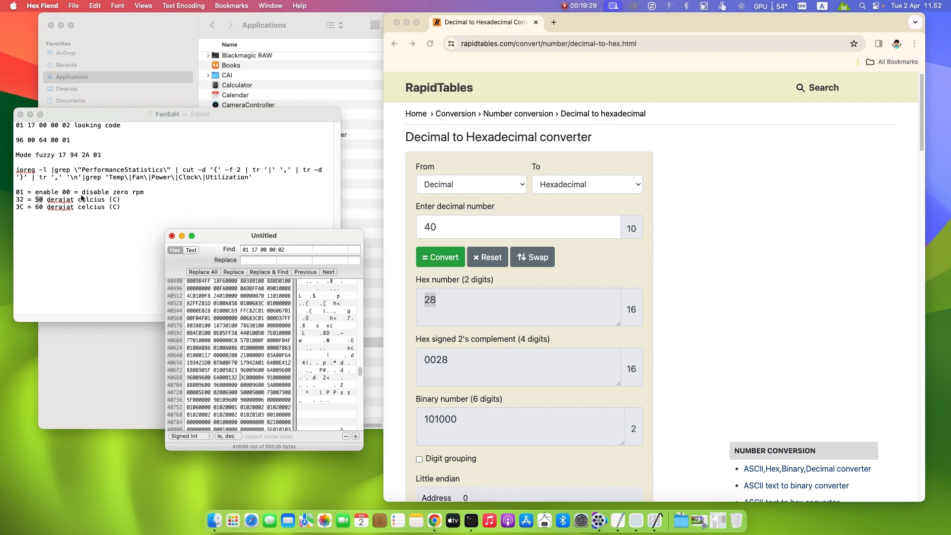
pyautogui.doubleClick(234, 378)
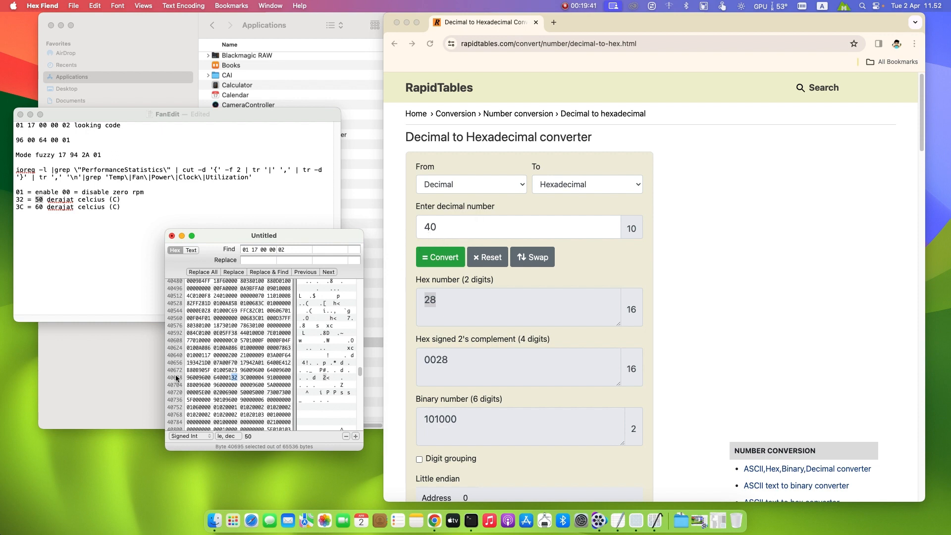
# - Highlight 3C in the FanEdit note and move the Hex Fiend window slightly lower
pyautogui.click(99, 230)
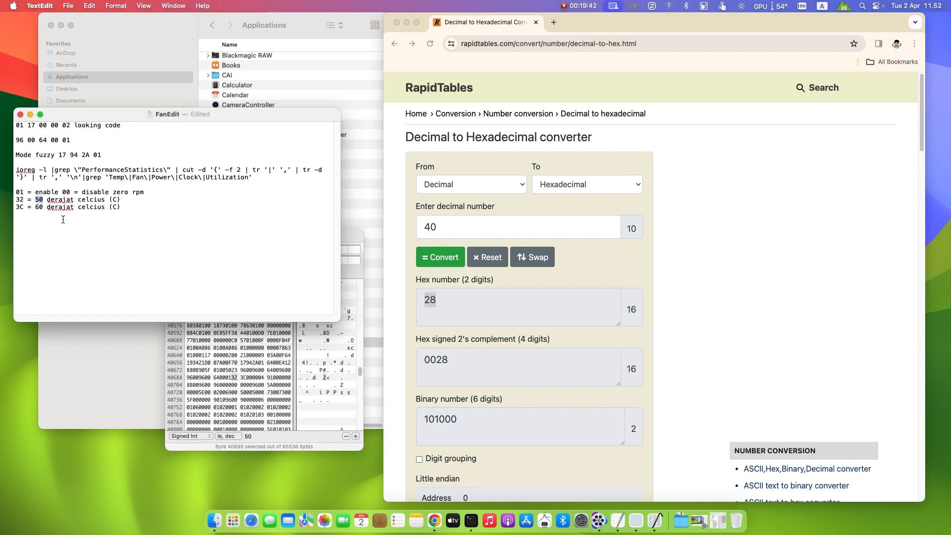
pyautogui.doubleClick(20, 208)
pyautogui.click(348, 239)
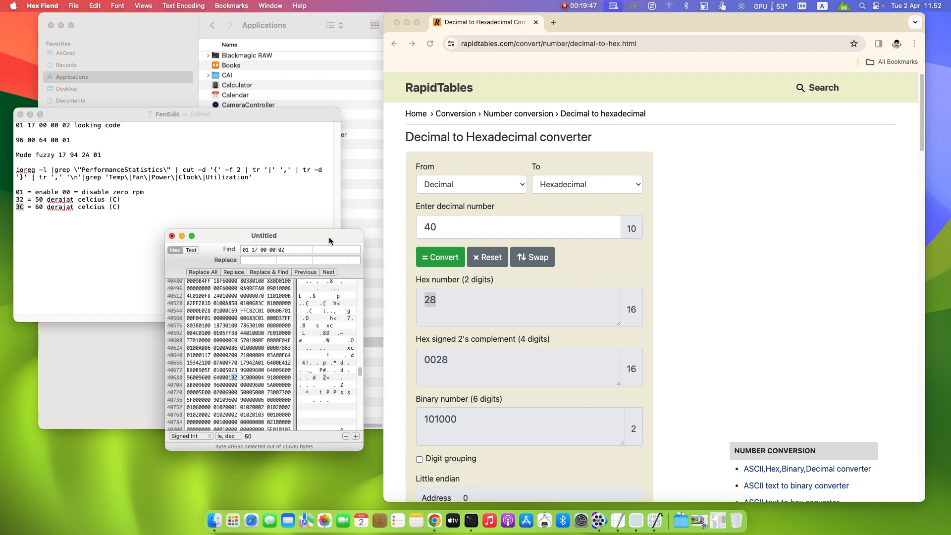
pyautogui.moveTo(328, 236); pyautogui.dragTo(324, 256)
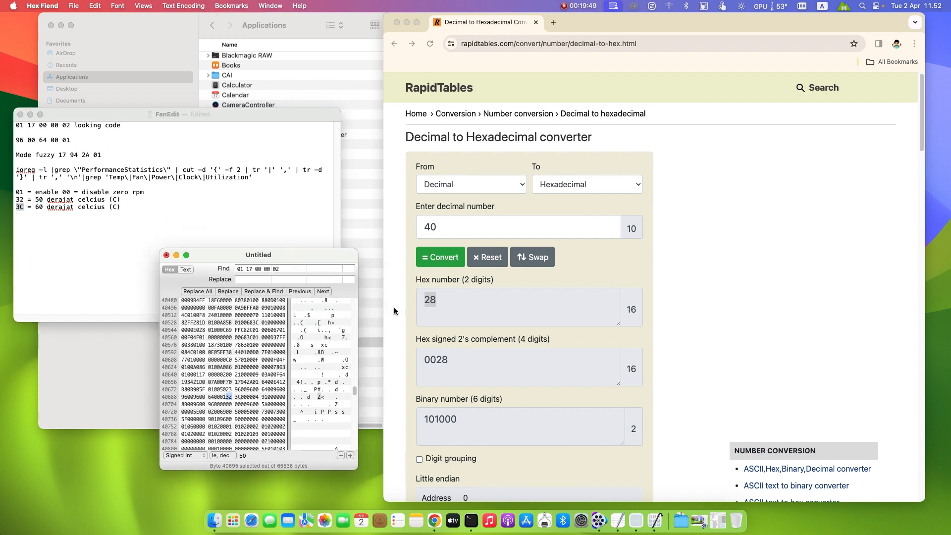
# - Highlight the hex result for 40 in the converter and select byte 3C in Hex Fiend
pyautogui.doubleClick(435, 303)
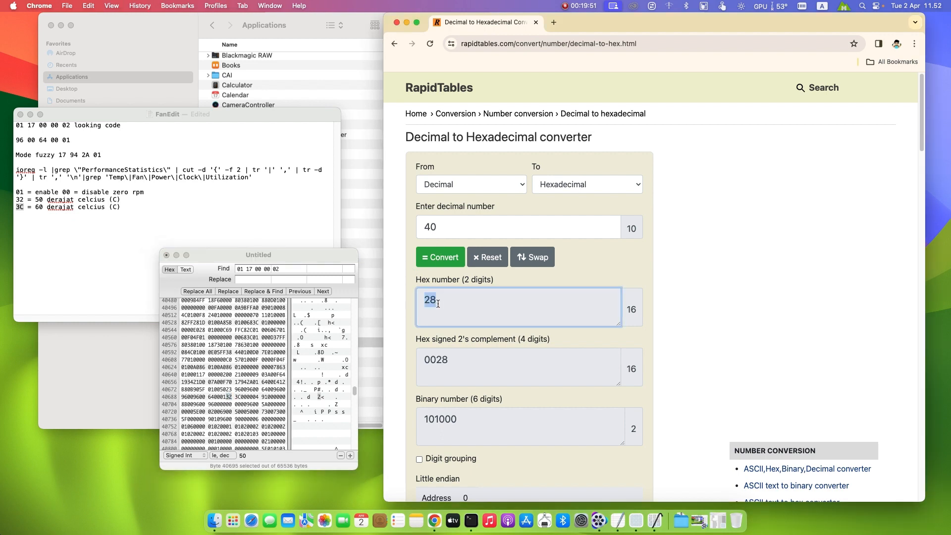
pyautogui.press('Right')
pyautogui.click(236, 399)
pyautogui.click(239, 398)
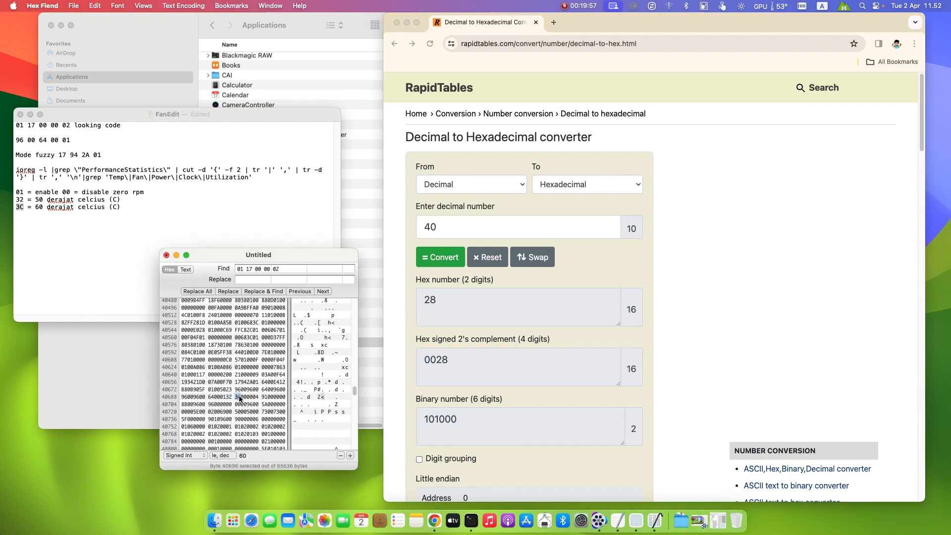
# - Convert the decimal value 40 again in the browser converter, followed by 37, to hexadecimal
pyautogui.click(452, 227)
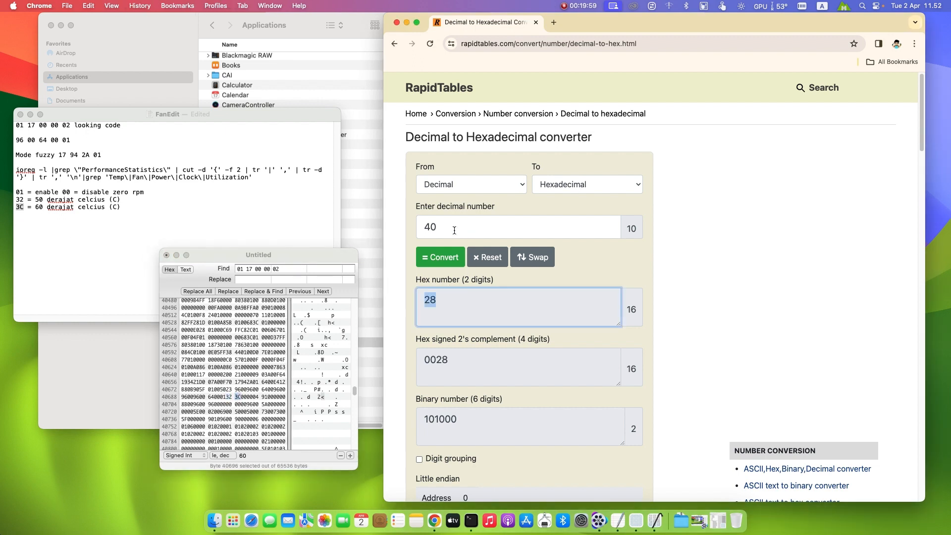
pyautogui.doubleClick(425, 229)
pyautogui.press('BackSpace')
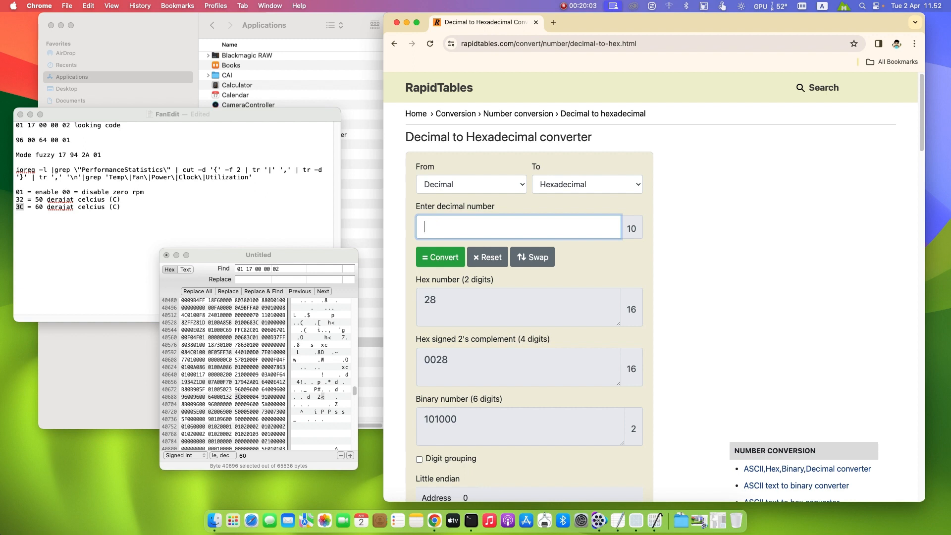
pyautogui.write('40')
pyautogui.click(437, 265)
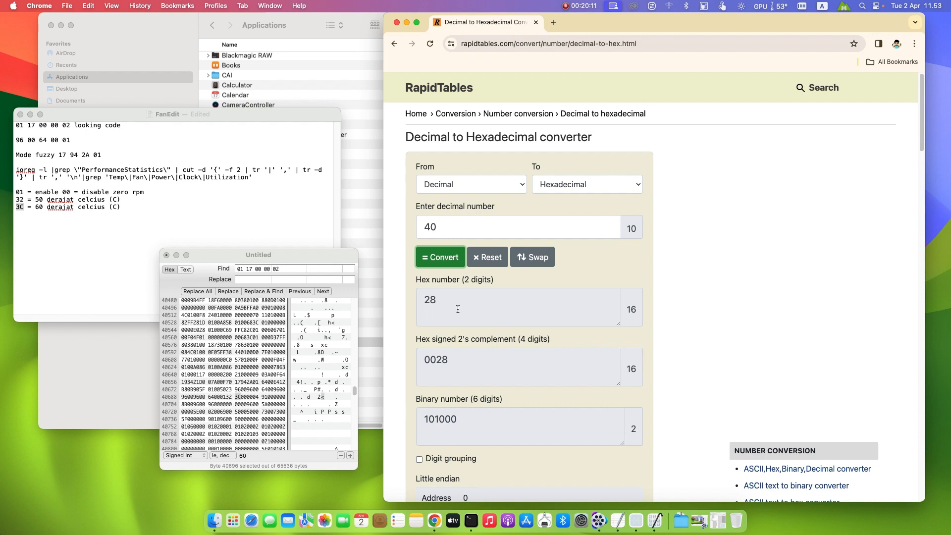
pyautogui.moveTo(458, 229); pyautogui.dragTo(416, 229)
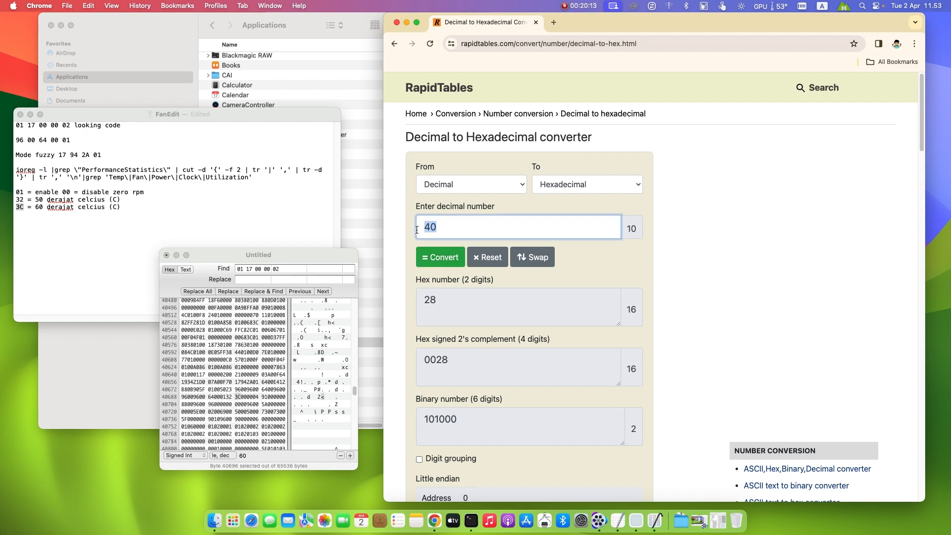
pyautogui.press('BackSpace')
pyautogui.write('37')
pyautogui.click(447, 257)
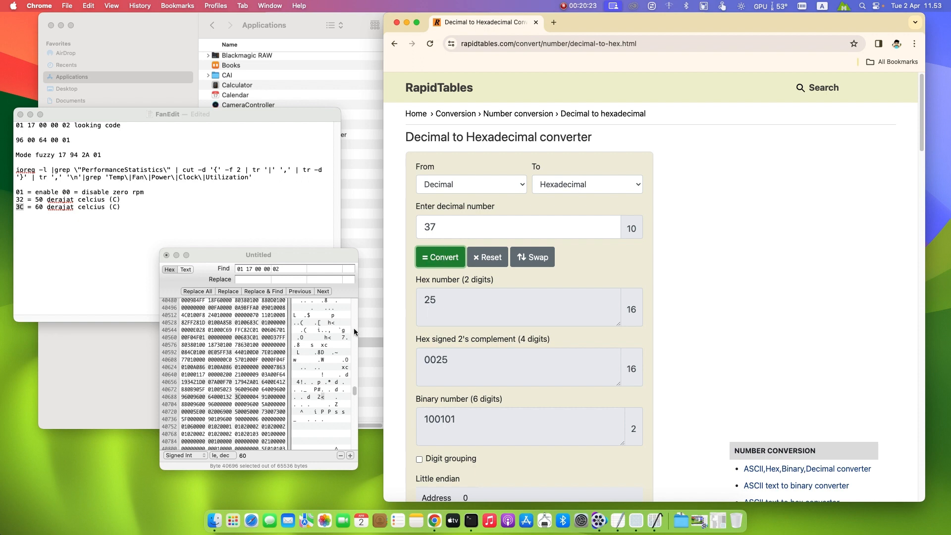
pyautogui.click(442, 228)
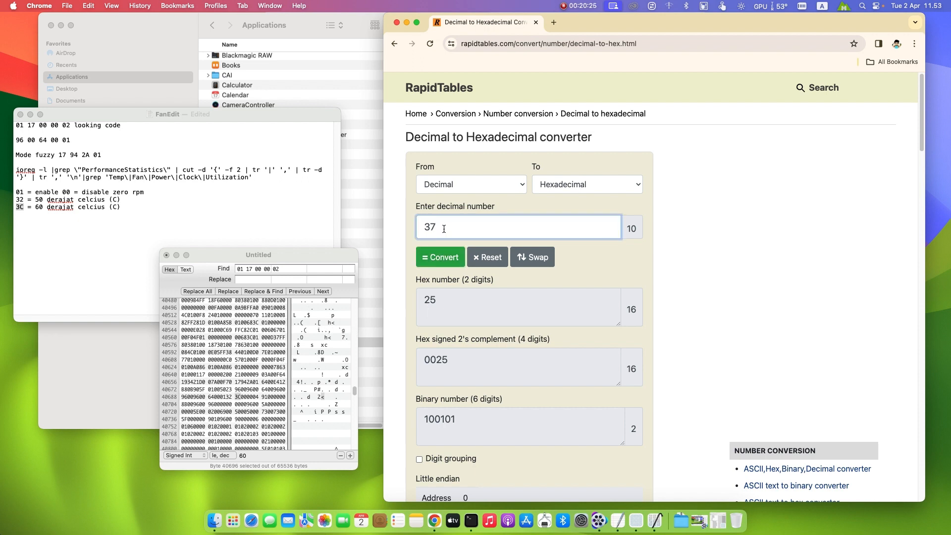
pyautogui.write('c')
pyautogui.click(438, 258)
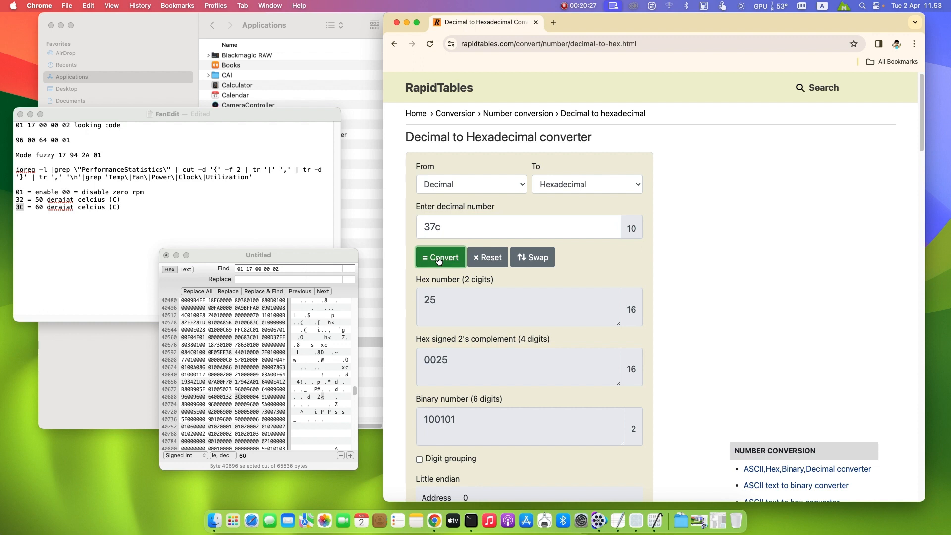
# - Convert the decimal value 60 to hexadecimal and clear the converter's input field
pyautogui.click(445, 230)
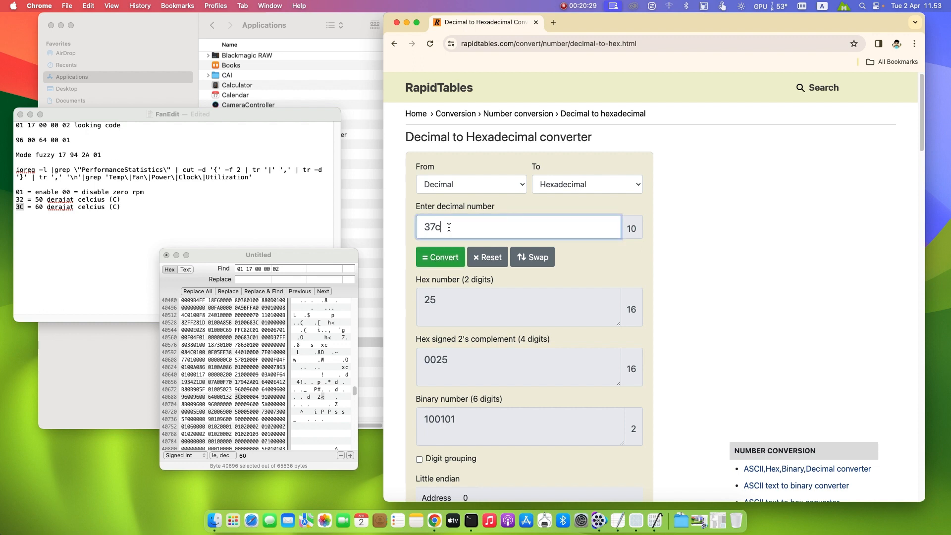
pyautogui.press('BackSpace')
pyautogui.press('BackSpace')
pyautogui.write('60')
pyautogui.click(445, 253)
pyautogui.doubleClick(441, 228)
pyautogui.press('BackSpace')
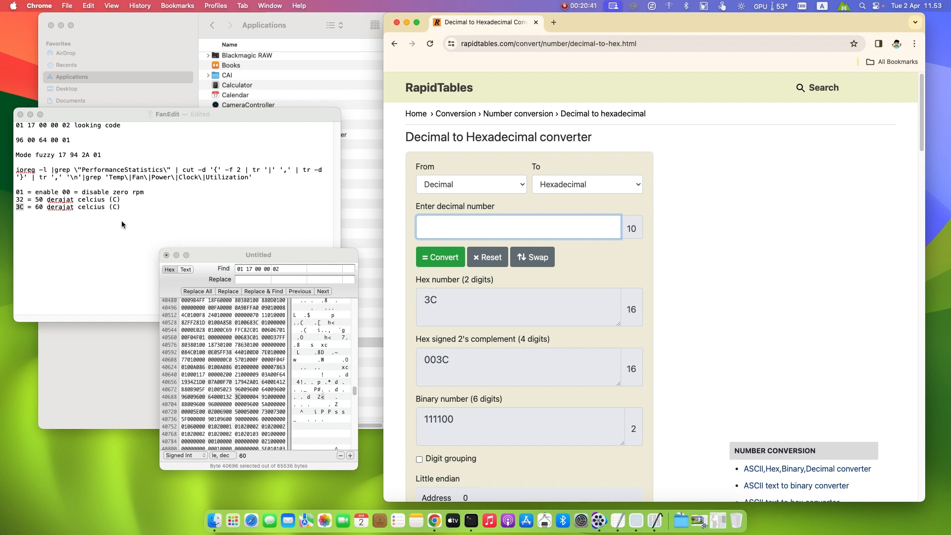
# - Bring Hex Fiend forward and select the temperature bytes 32 and 3C one after the other
pyautogui.click(79, 227)
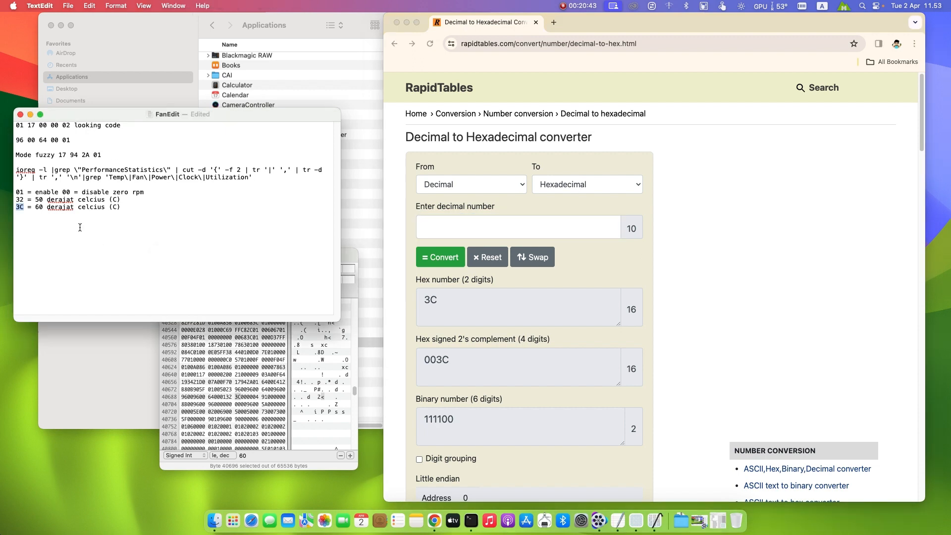
pyautogui.click(242, 383)
pyautogui.click(228, 397)
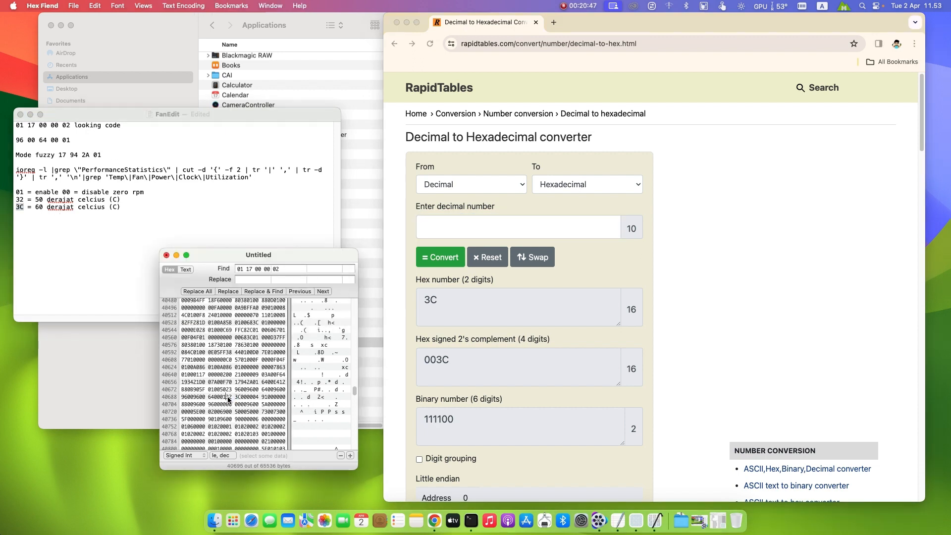
pyautogui.moveTo(228, 397); pyautogui.dragTo(231, 399)
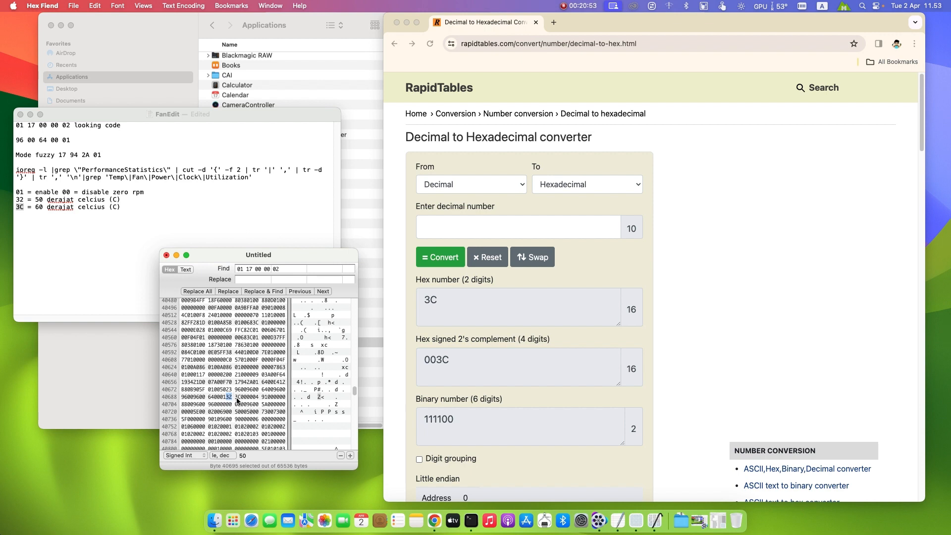
pyautogui.click(238, 398)
pyautogui.click(229, 398)
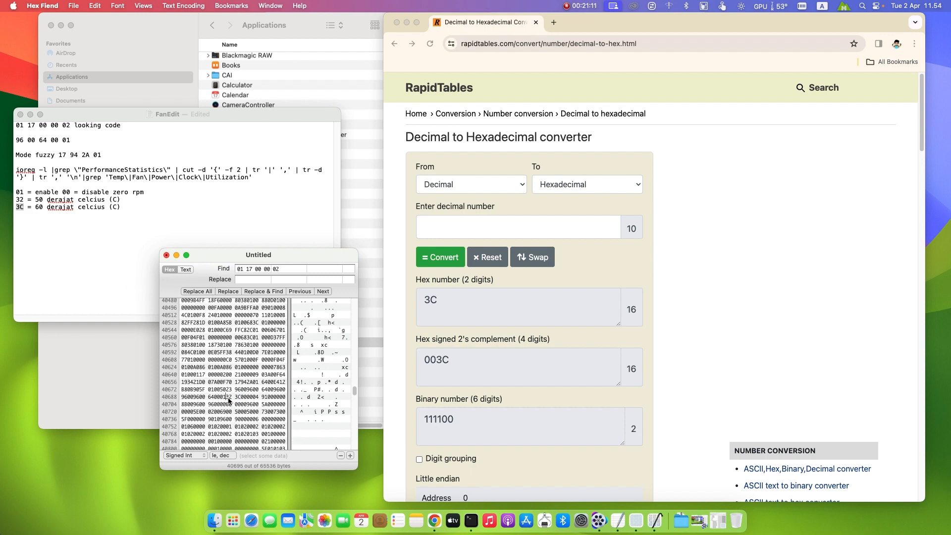
pyautogui.moveTo(225, 395); pyautogui.dragTo(242, 399)
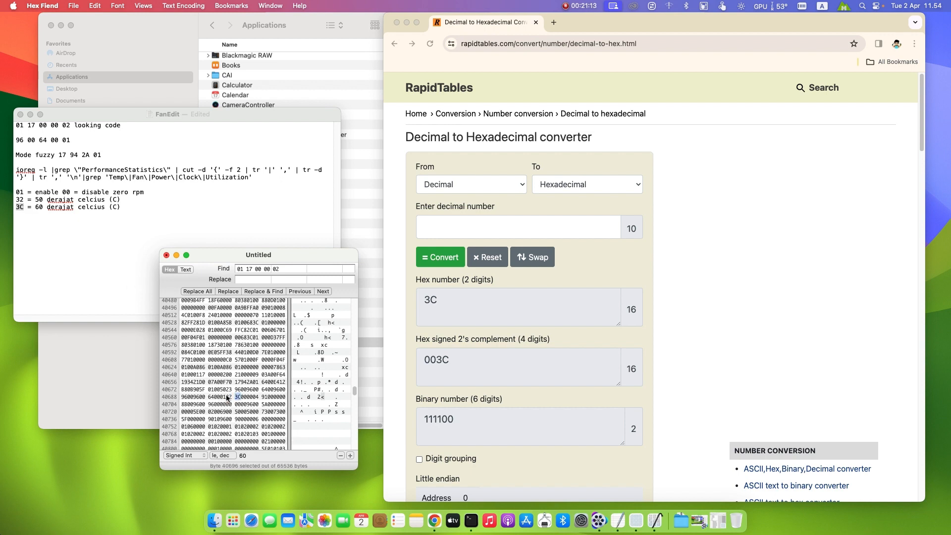
# - Highlight 01 in the FanEdit note's zero rpm line and move the note window to the upper edge of the desktop
pyautogui.click(27, 201)
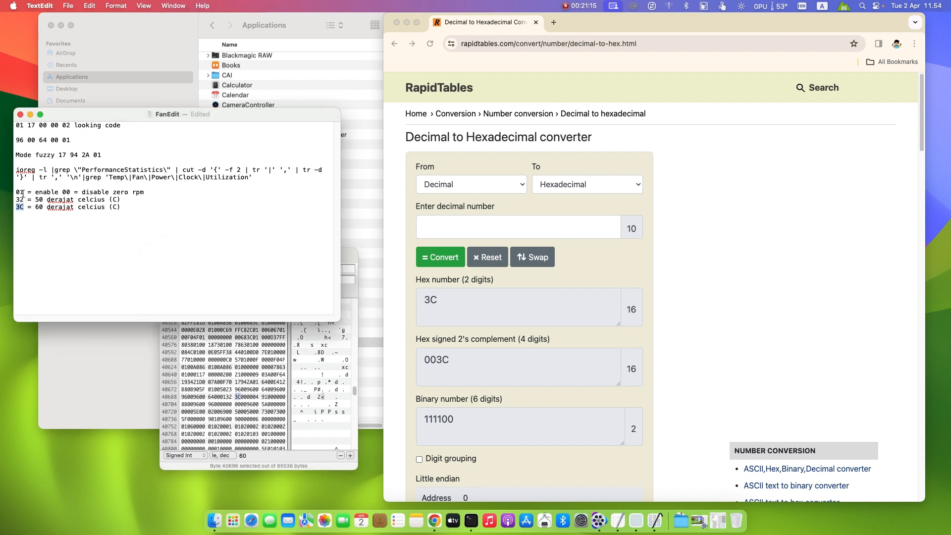
pyautogui.doubleClick(22, 192)
pyautogui.moveTo(220, 121); pyautogui.dragTo(219, 26)
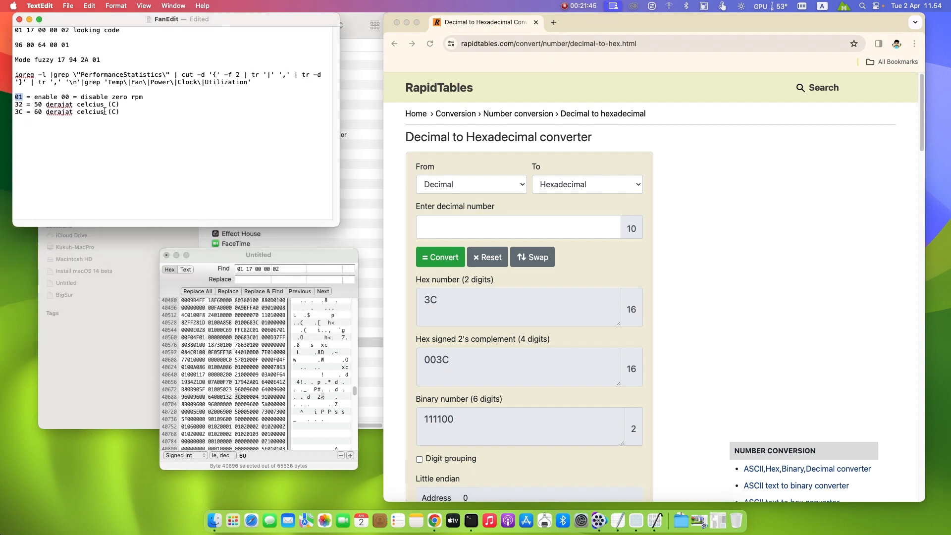
# - Retype the value at the start of the FanEdit zero rpm line as 01
pyautogui.click(26, 105)
pyautogui.moveTo(24, 98); pyautogui.dragTo(16, 97)
pyautogui.write('0')
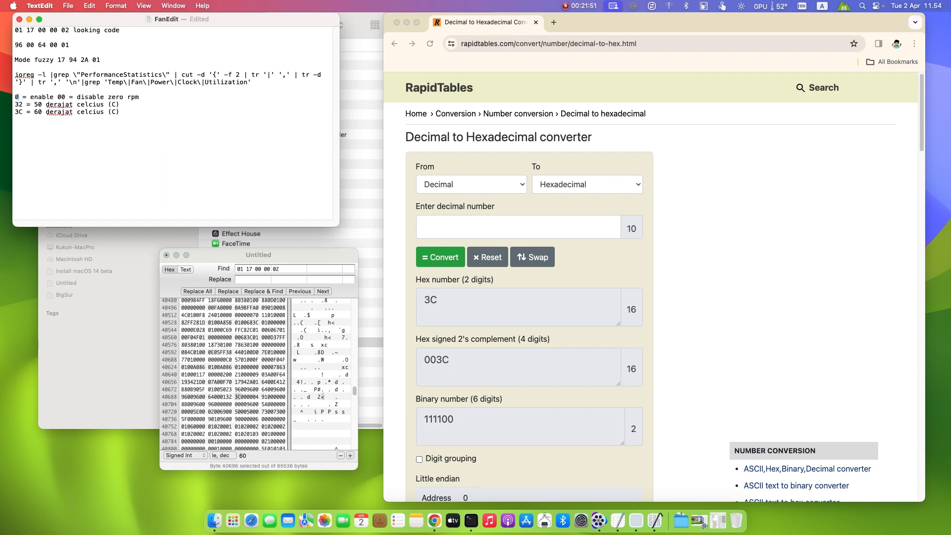
pyautogui.write('0')
pyautogui.press('BackSpace')
pyautogui.write('1')
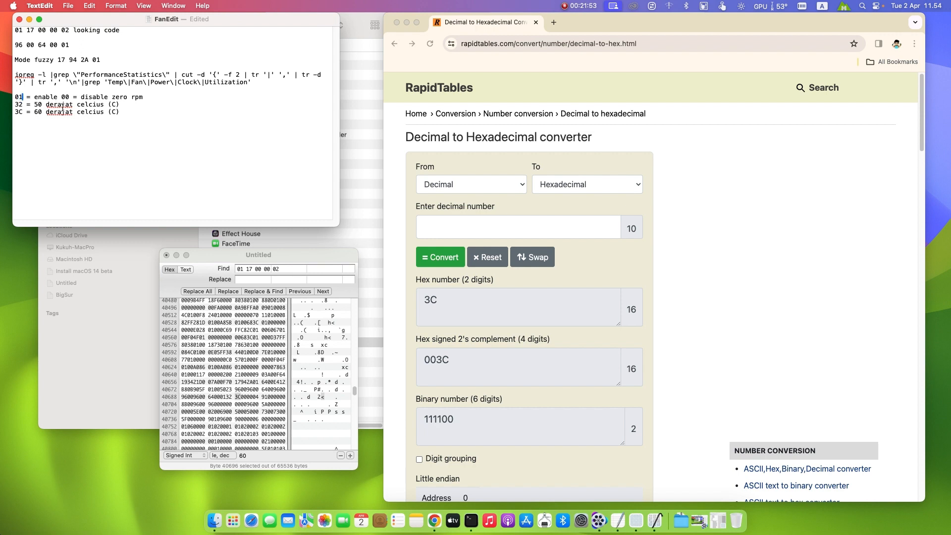
# - Select byte 01, just before 32, in Hex Fiend
pyautogui.click(241, 379)
pyautogui.click(226, 399)
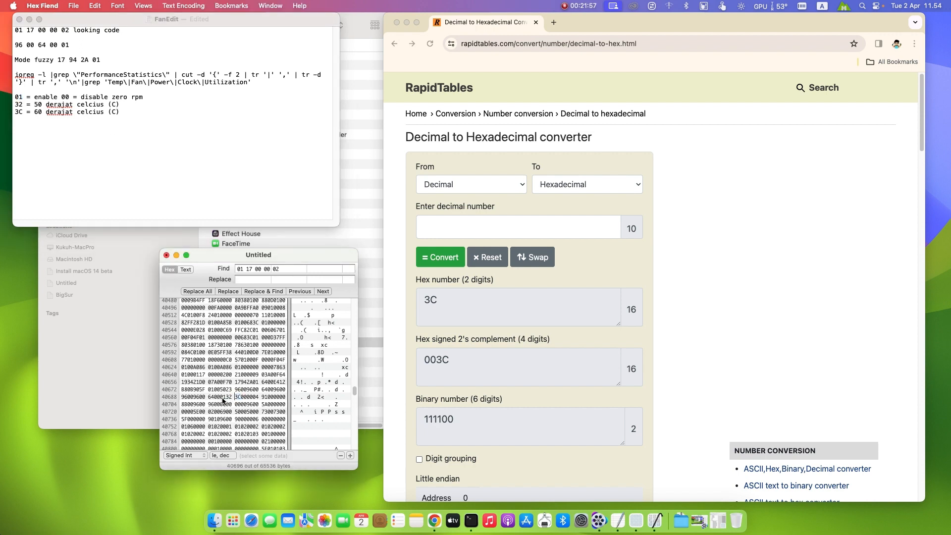
pyautogui.doubleClick(224, 399)
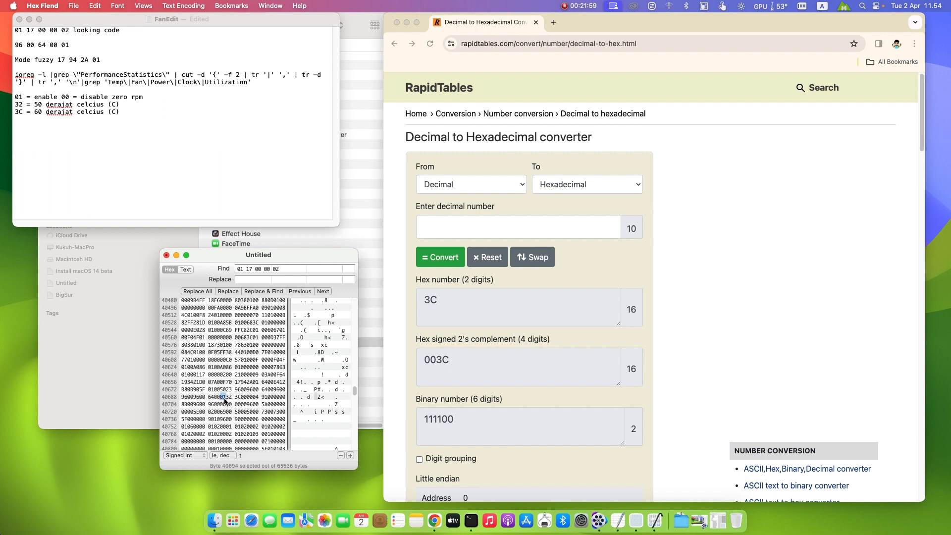
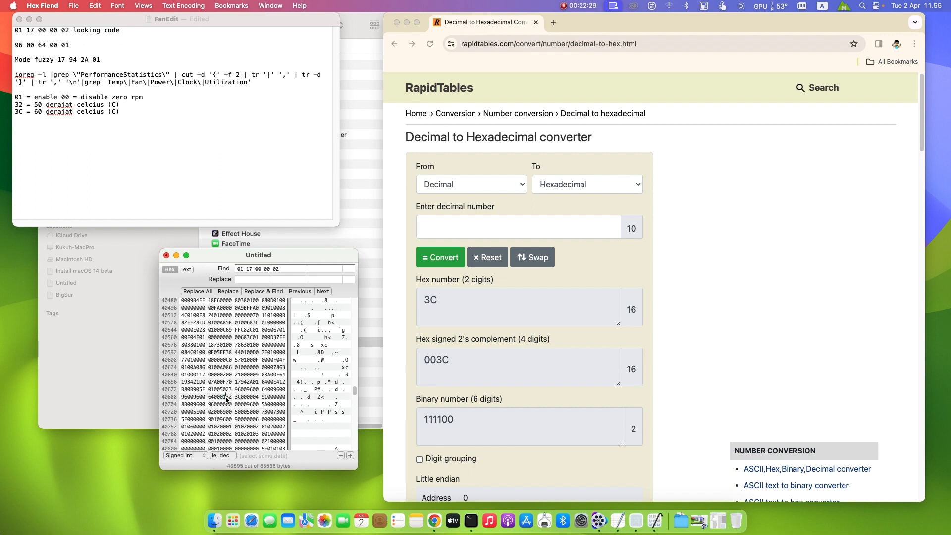
# - Minimize the Chrome converter window and reposition the Hex Fiend window just below the FanEdit note
pyautogui.moveTo(297, 256); pyautogui.dragTo(189, 278)
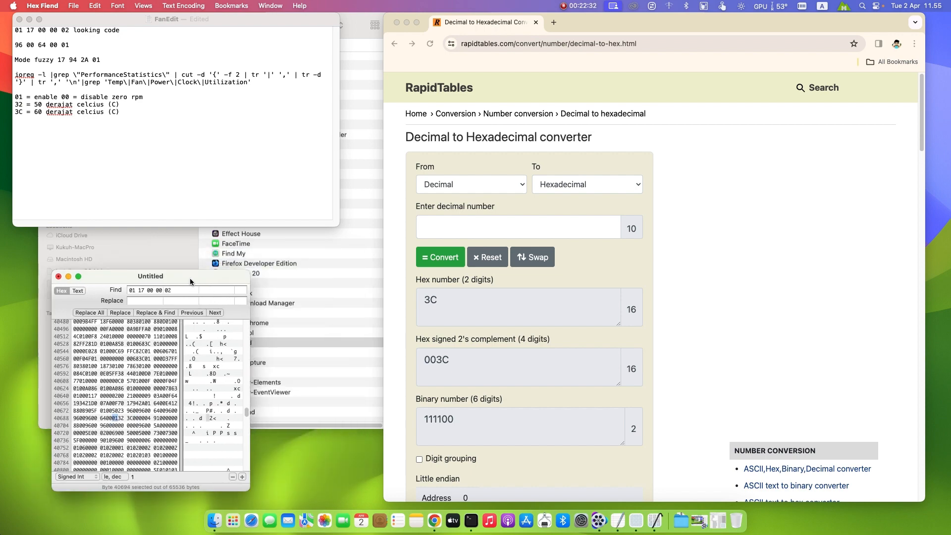
pyautogui.click(406, 22)
pyautogui.moveTo(197, 276); pyautogui.dragTo(288, 231)
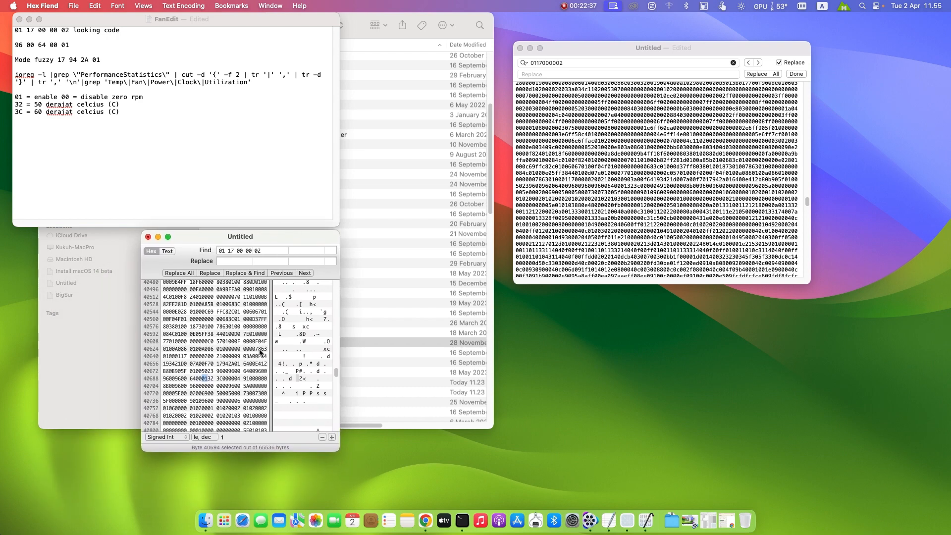
pyautogui.click(201, 378)
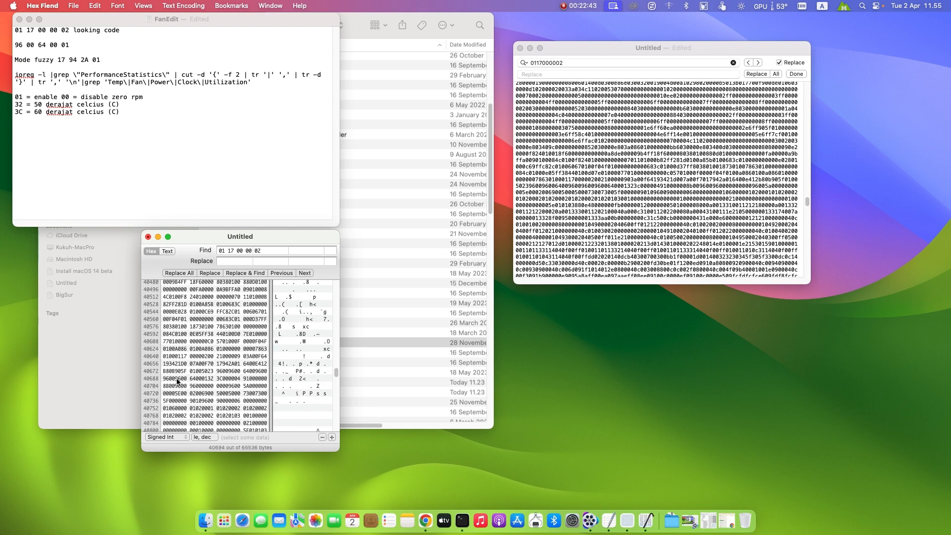
pyautogui.moveTo(176, 379); pyautogui.dragTo(210, 381)
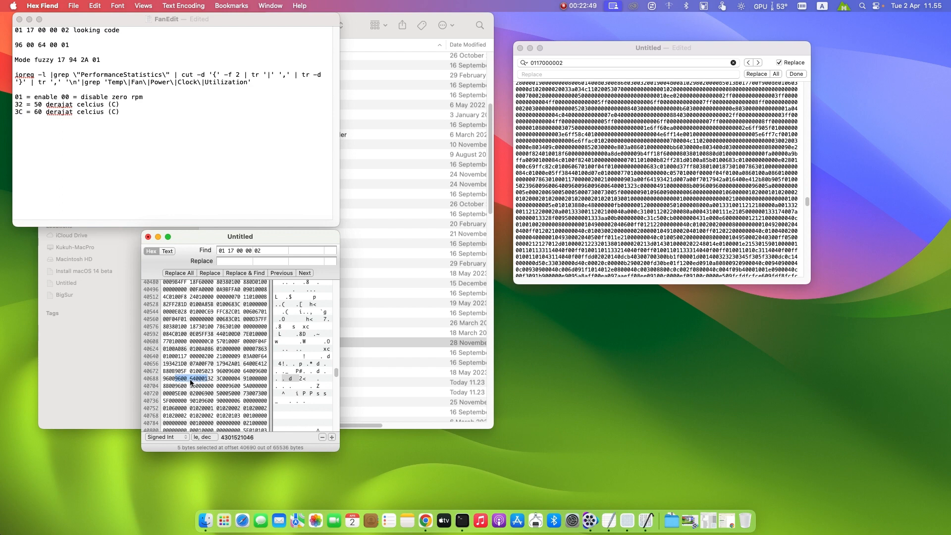
pyautogui.click(191, 380)
pyautogui.moveTo(191, 382); pyautogui.dragTo(211, 385)
pyautogui.click(192, 379)
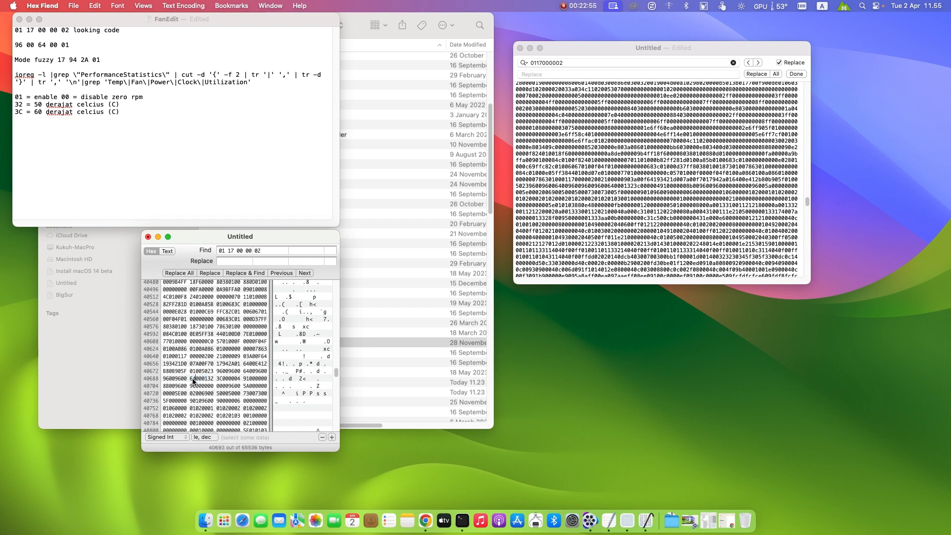
# - Point out byte 64 and the sequence 64 00 01 ahead of 32 in Hex Fiend
pyautogui.moveTo(194, 380); pyautogui.dragTo(191, 379)
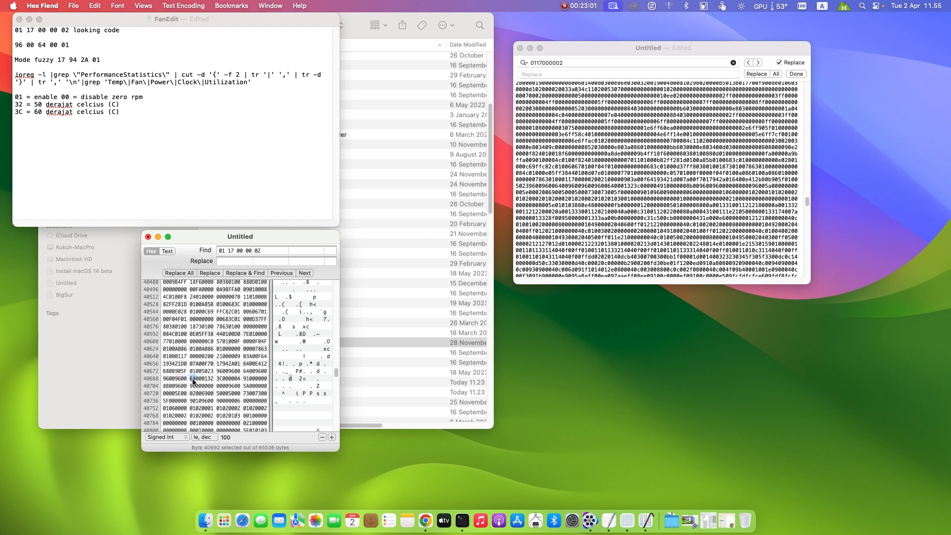
pyautogui.click(193, 380)
pyautogui.doubleClick(194, 381)
pyautogui.doubleClick(193, 380)
pyautogui.click(192, 380)
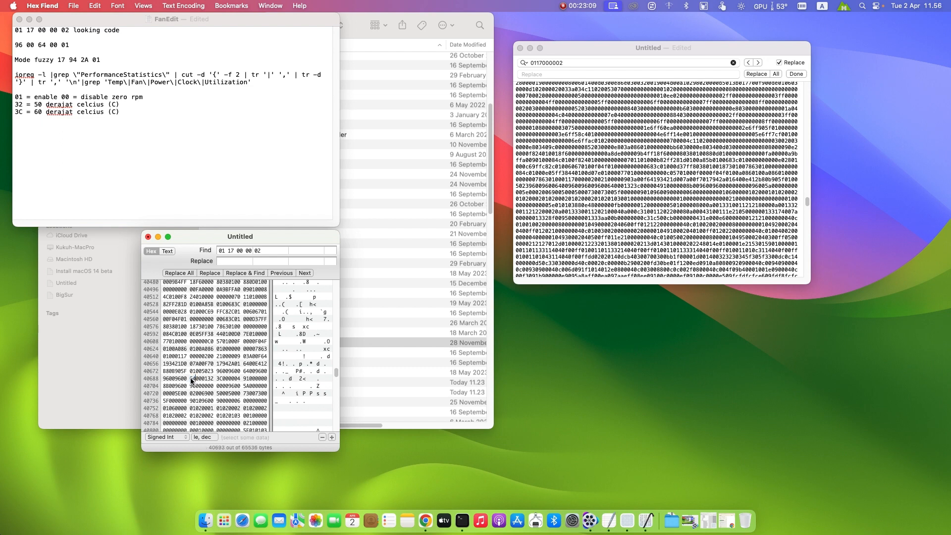
pyautogui.moveTo(192, 381); pyautogui.dragTo(208, 381)
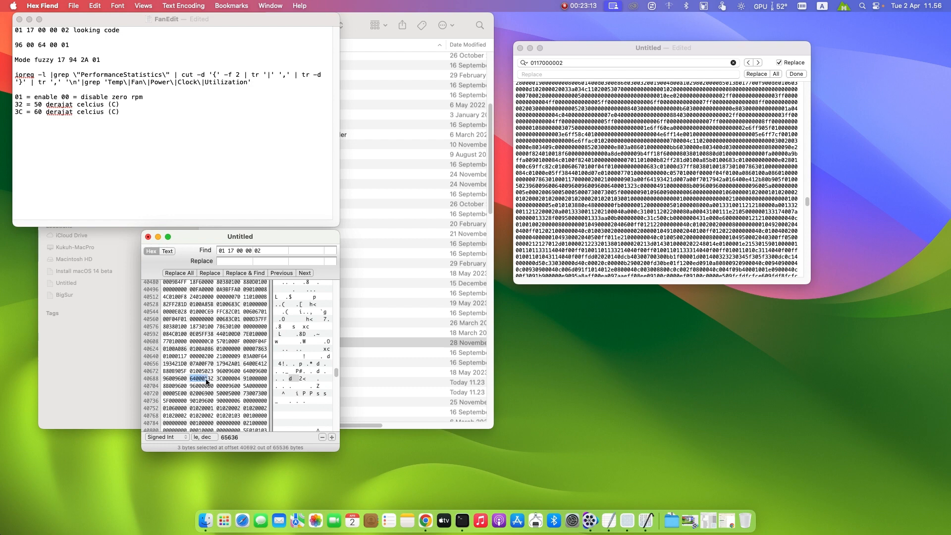
pyautogui.click(195, 381)
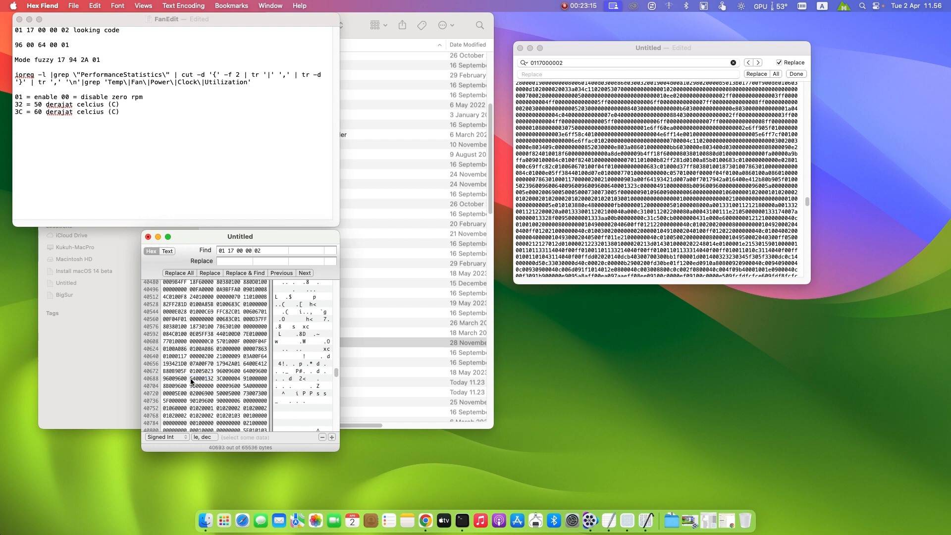
pyautogui.moveTo(587, 49); pyautogui.dragTo(473, 87)
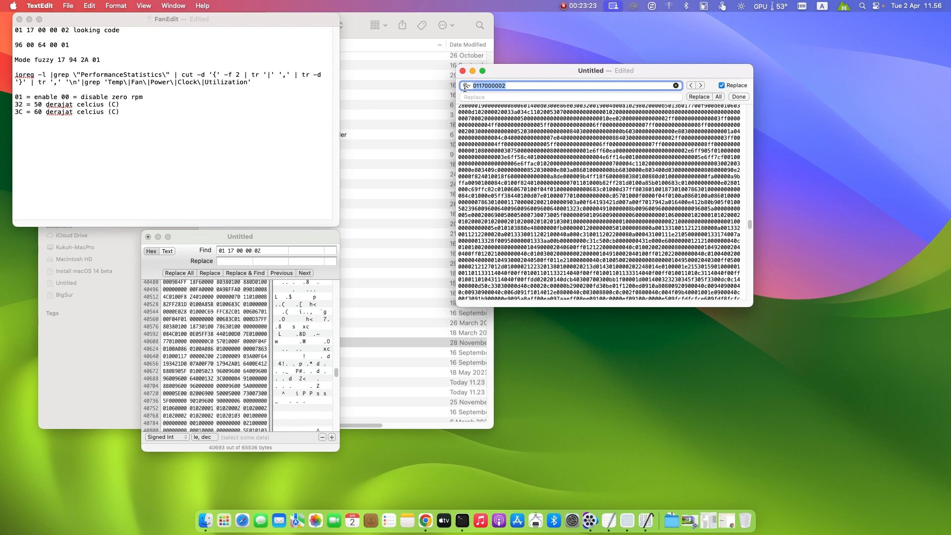
pyautogui.press('BackSpace')
pyautogui.click(194, 380)
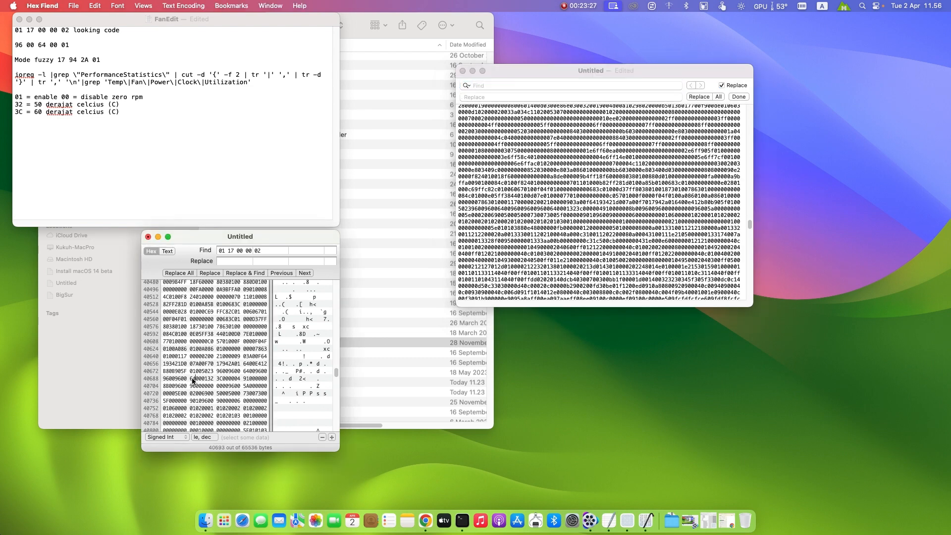
pyautogui.moveTo(190, 379)
pyautogui.mouseDown()
pyautogui.moveTo(207, 382)
pyautogui.moveTo(184, 385)
pyautogui.mouseUp()
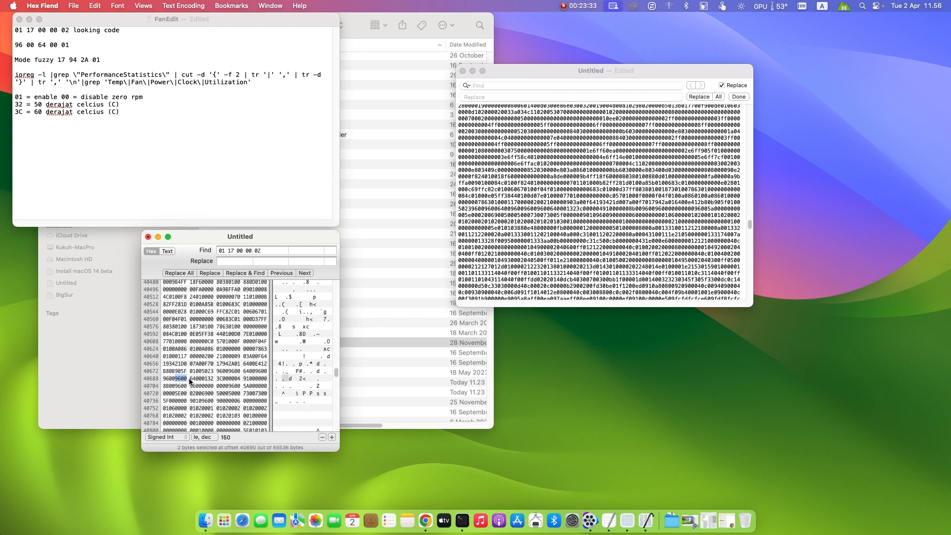
pyautogui.click(190, 380)
pyautogui.click(187, 367)
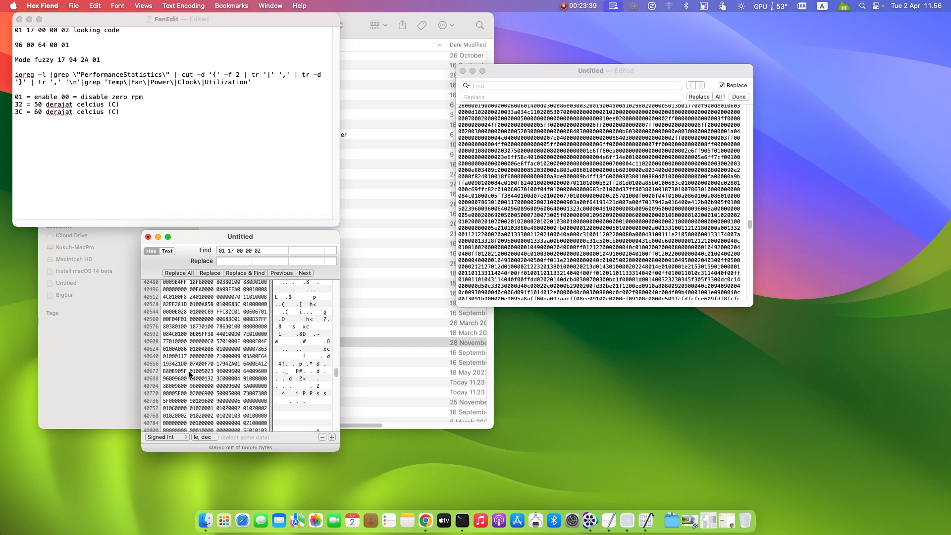
pyautogui.click(190, 379)
pyautogui.moveTo(177, 380); pyautogui.dragTo(208, 382)
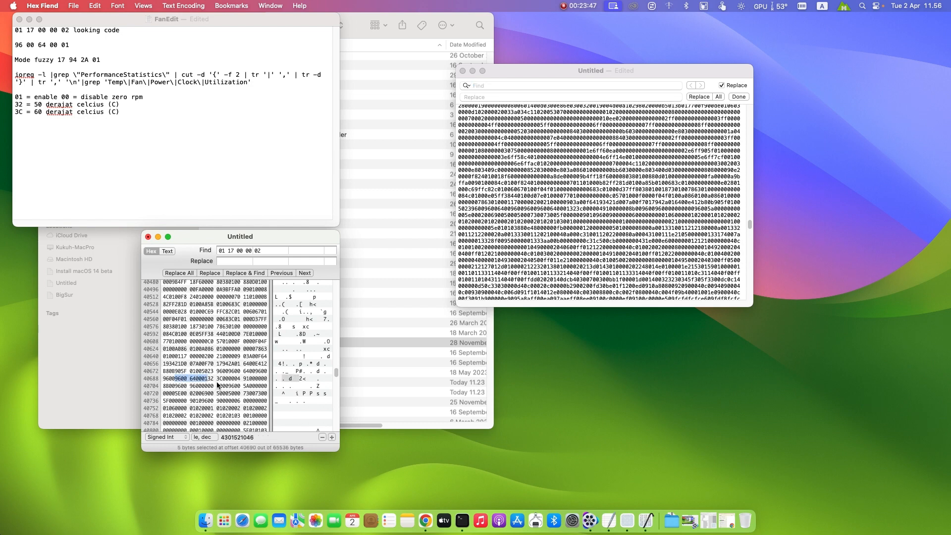
pyautogui.click(482, 85)
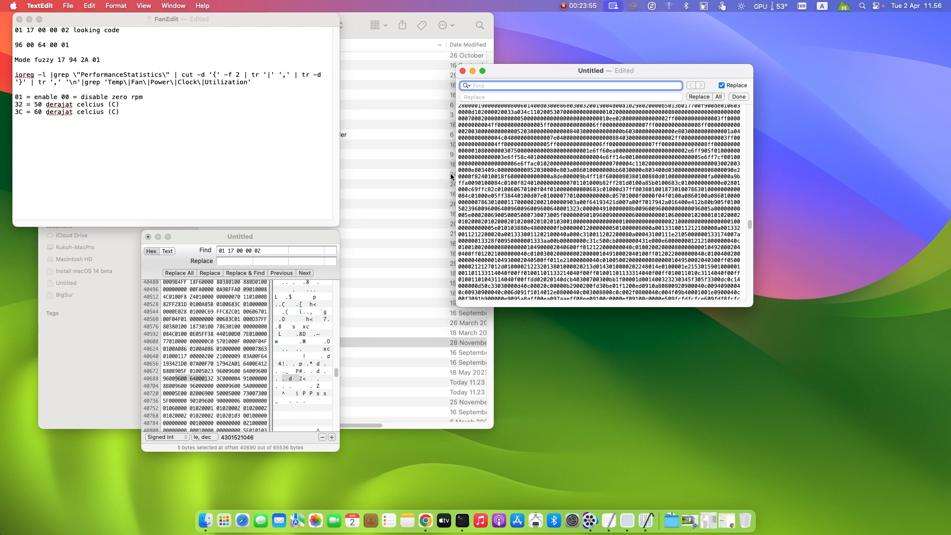
pyautogui.press('super+v')
pyautogui.press('BackSpace')
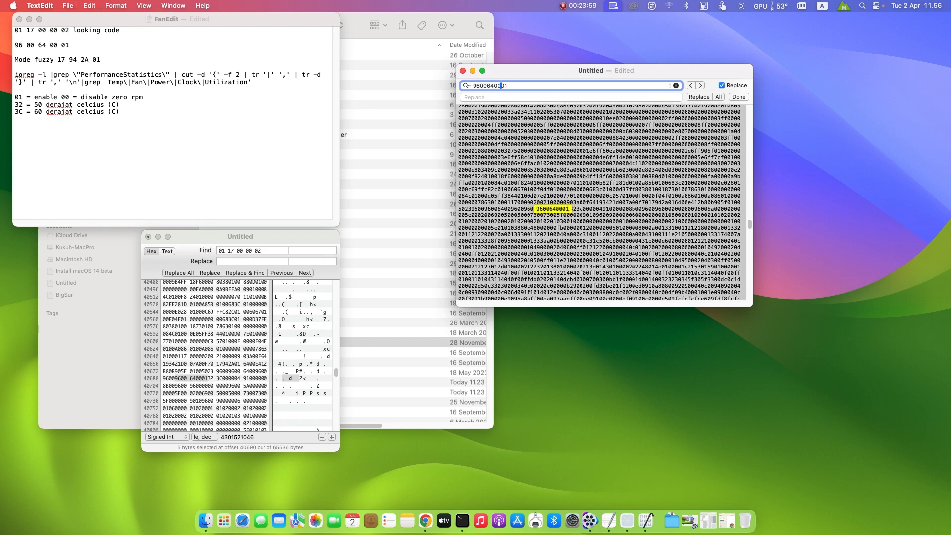
pyautogui.press('Return')
pyautogui.click(567, 210)
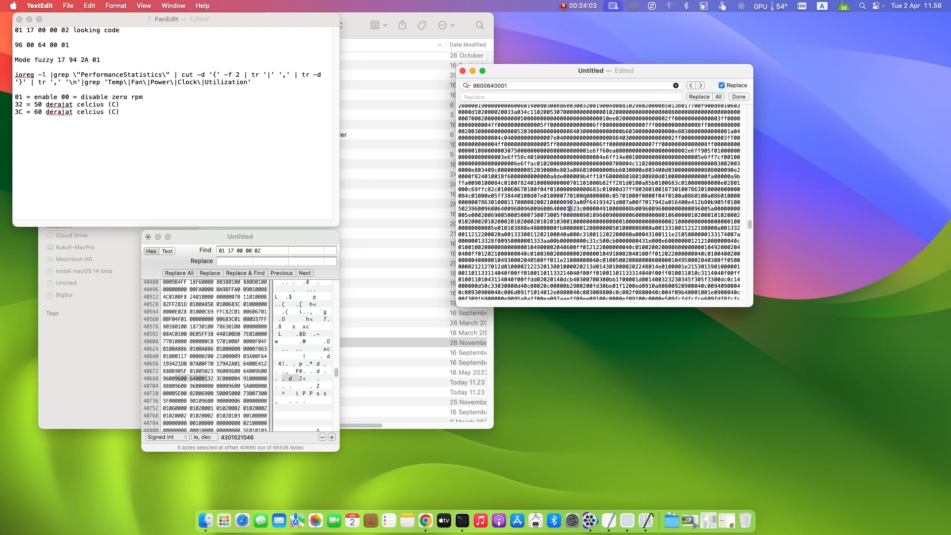
pyautogui.press('BackSpace')
pyautogui.write('0')
pyautogui.press('BackSpace')
pyautogui.write('1')
pyautogui.press('Return')
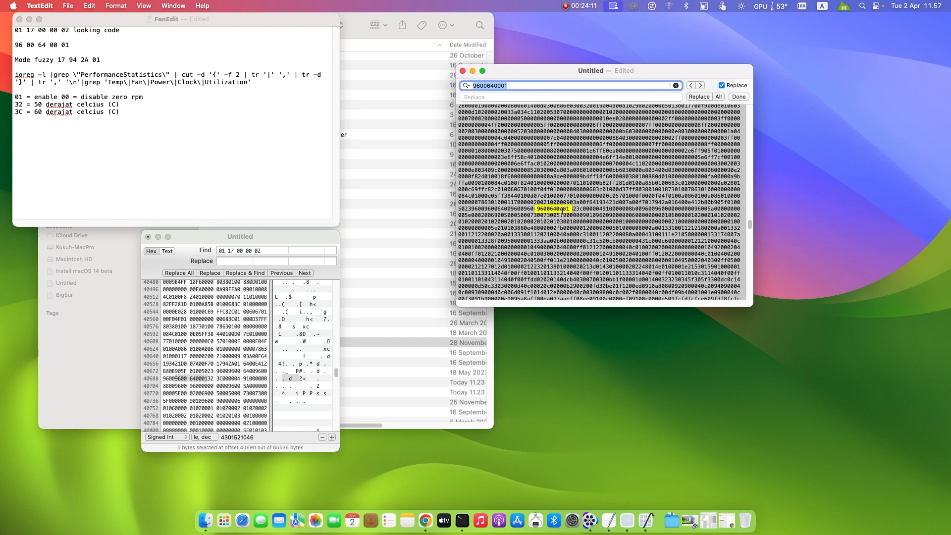
pyautogui.click(566, 209)
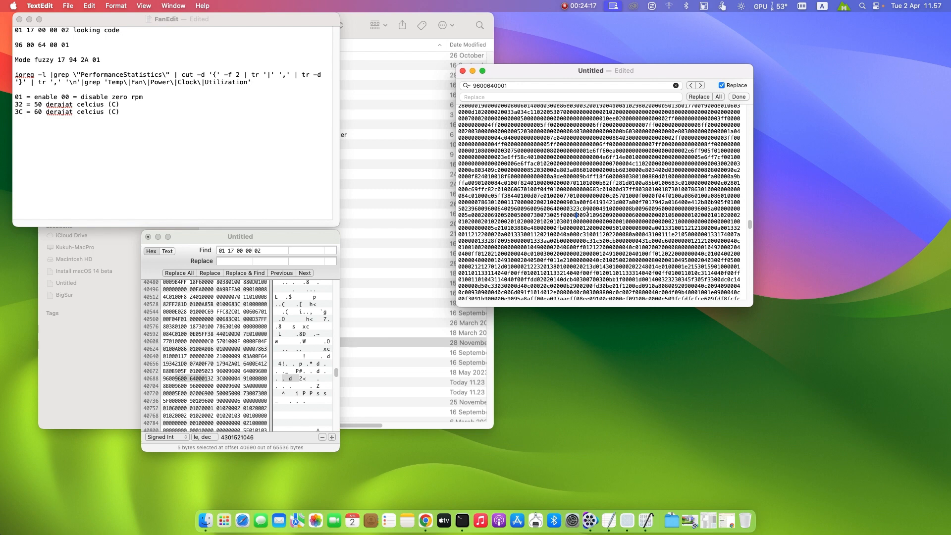
pyautogui.press('super+a')
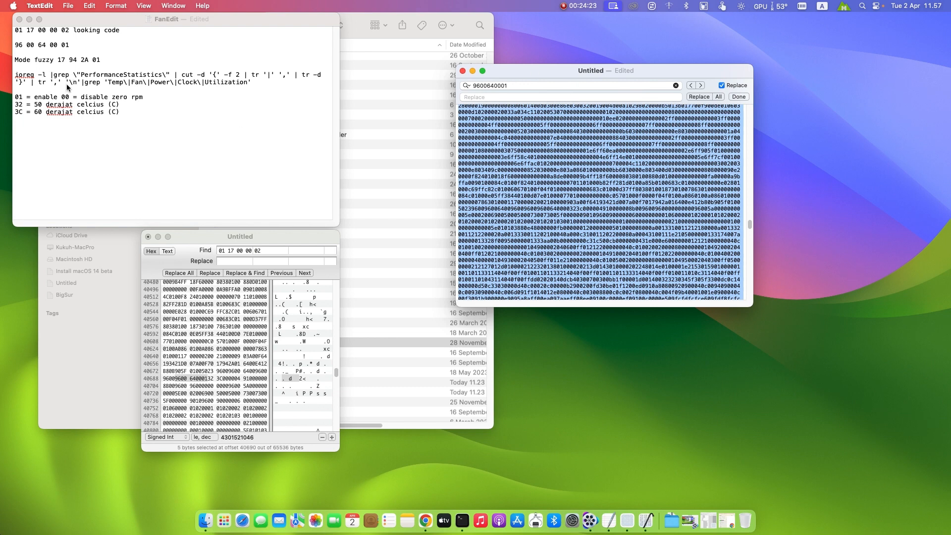
# - Open Terminal and place its window below the ioreg command in the FanEdit note
pyautogui.click(138, 135)
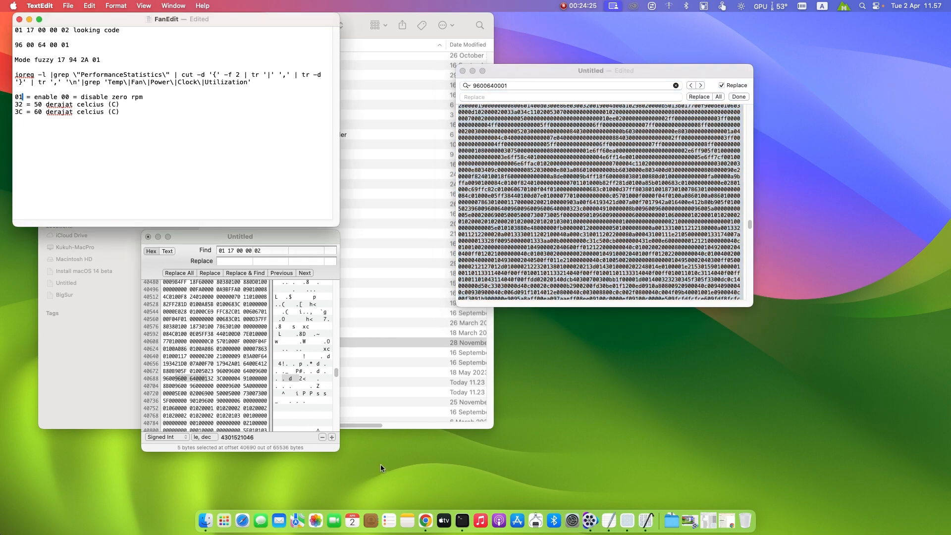
pyautogui.click(783, 8)
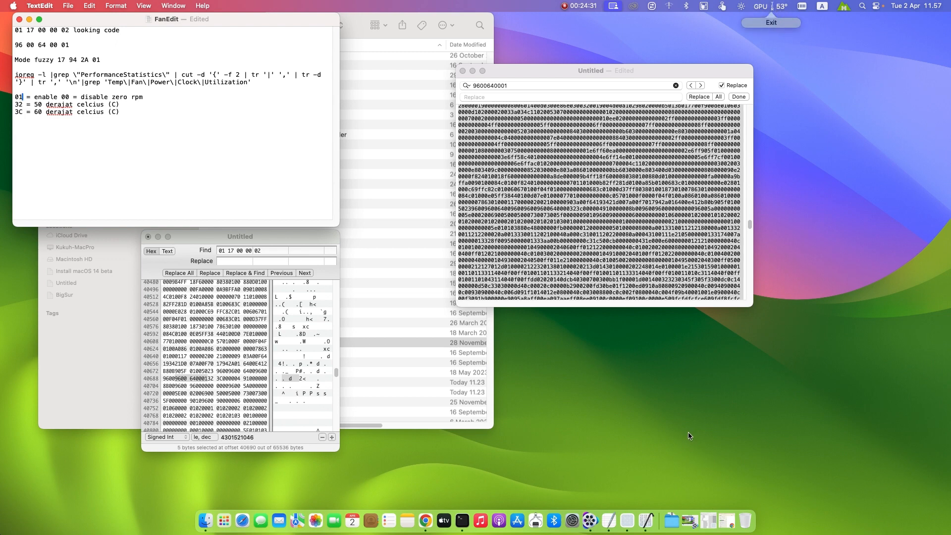
pyautogui.click(461, 520)
pyautogui.moveTo(195, 26); pyautogui.dragTo(369, 136)
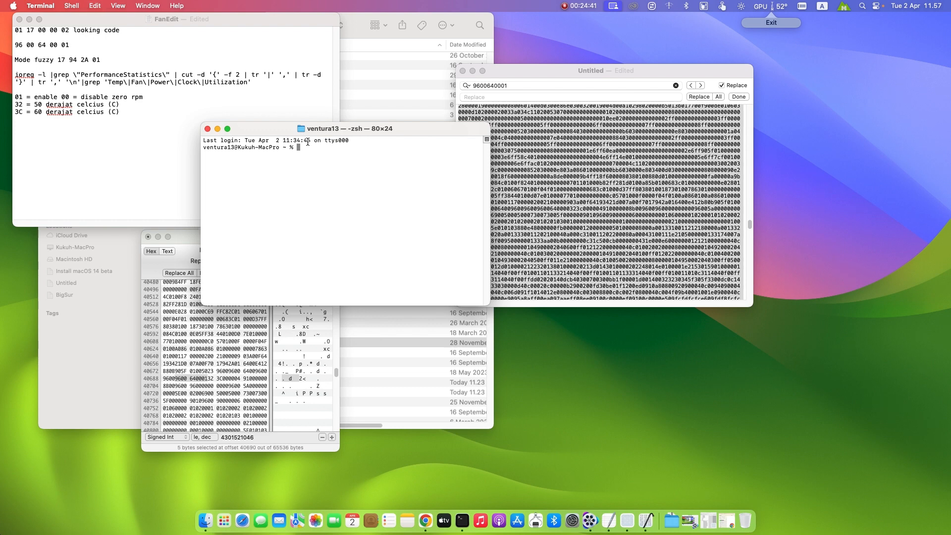
pyautogui.moveTo(325, 133); pyautogui.dragTo(289, 142)
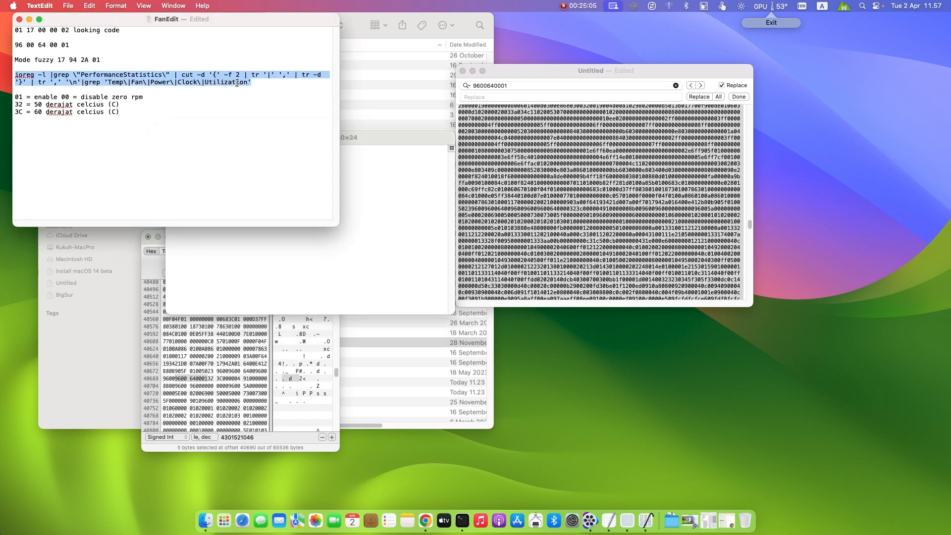
# - Copy the ioreg PerformanceStatistics command from the FanEdit note and run it in Terminal
pyautogui.moveTo(251, 82); pyautogui.dragTo(17, 75)
pyautogui.press('cmd+c')
pyautogui.click(382, 268)
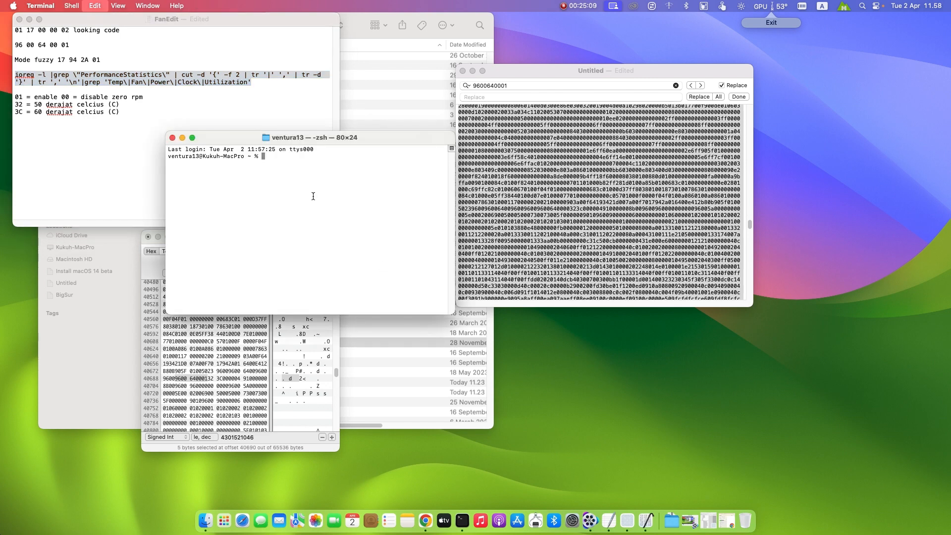
pyautogui.press('cmd+v')
pyautogui.press('Return')
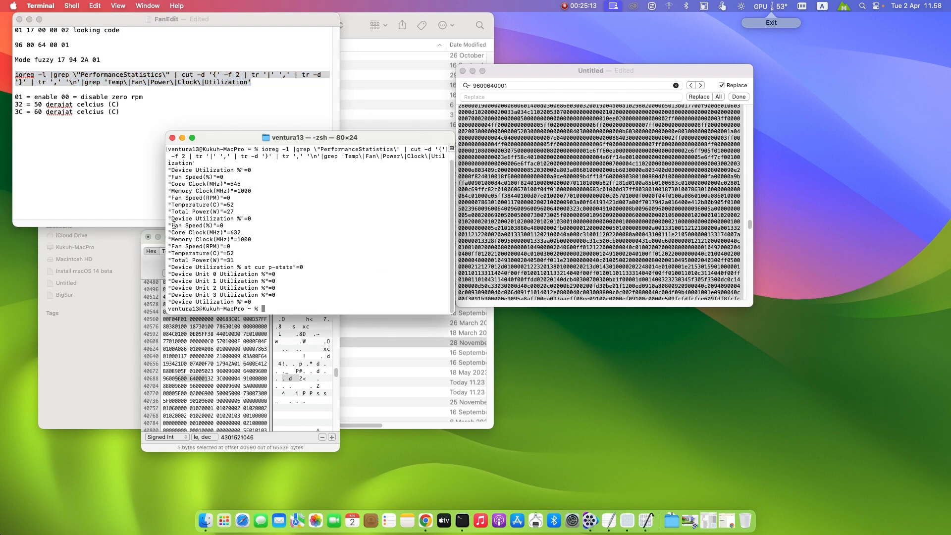
# - Examine the Fan Speed(%) and Fan Speed(RPM) lines in the Terminal output and close the Terminal window
pyautogui.moveTo(173, 225); pyautogui.dragTo(225, 226)
pyautogui.click(225, 228)
pyautogui.moveTo(304, 138); pyautogui.dragTo(355, 132)
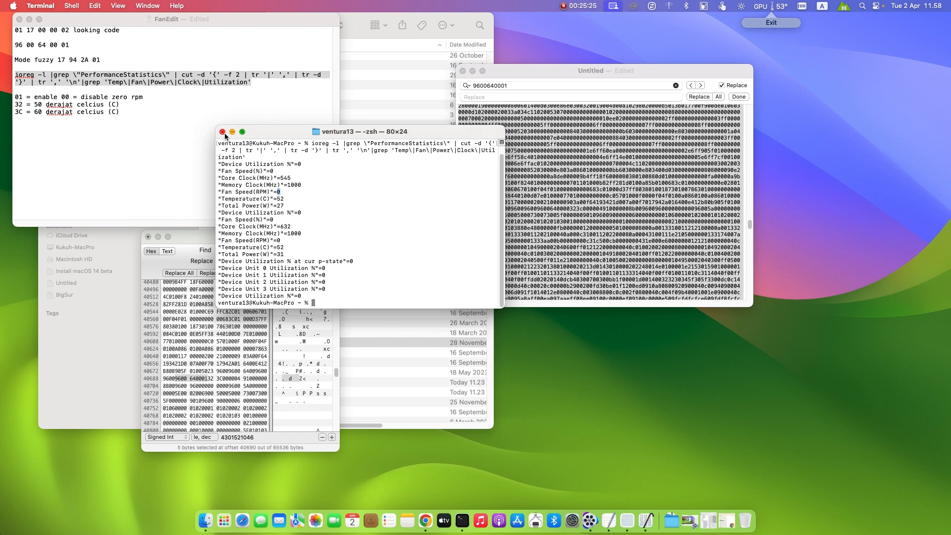
pyautogui.moveTo(265, 133); pyautogui.dragTo(261, 118)
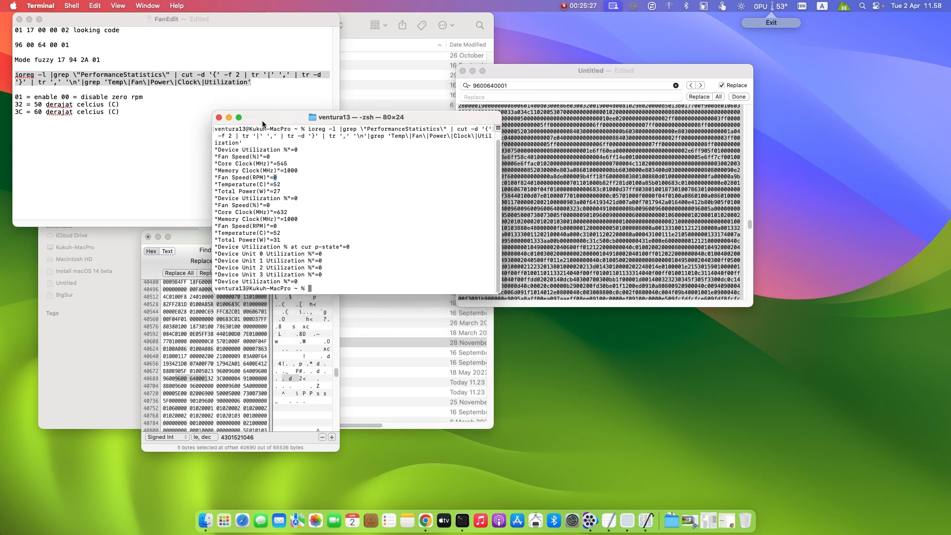
pyautogui.moveTo(273, 178); pyautogui.dragTo(277, 177)
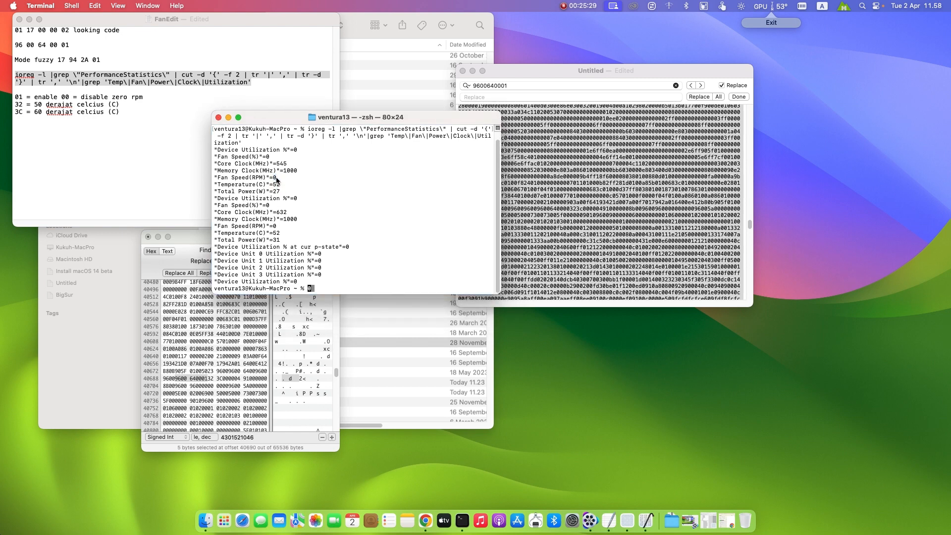
pyautogui.press('BackSpace')
pyautogui.click(219, 117)
# - Select the entire edited hex dump in TextEdit and launch OpenCore Configurator 0.9.9
pyautogui.click(566, 144)
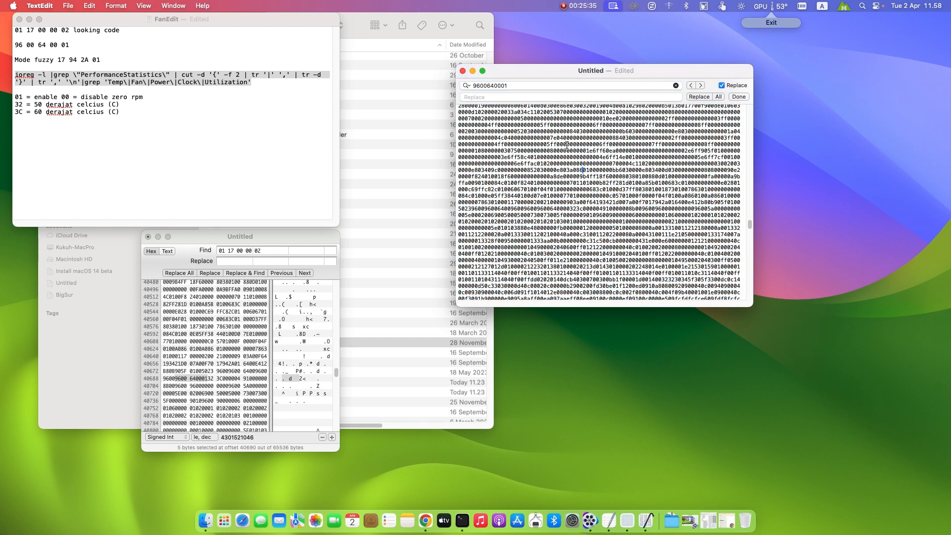
pyautogui.press('super+a')
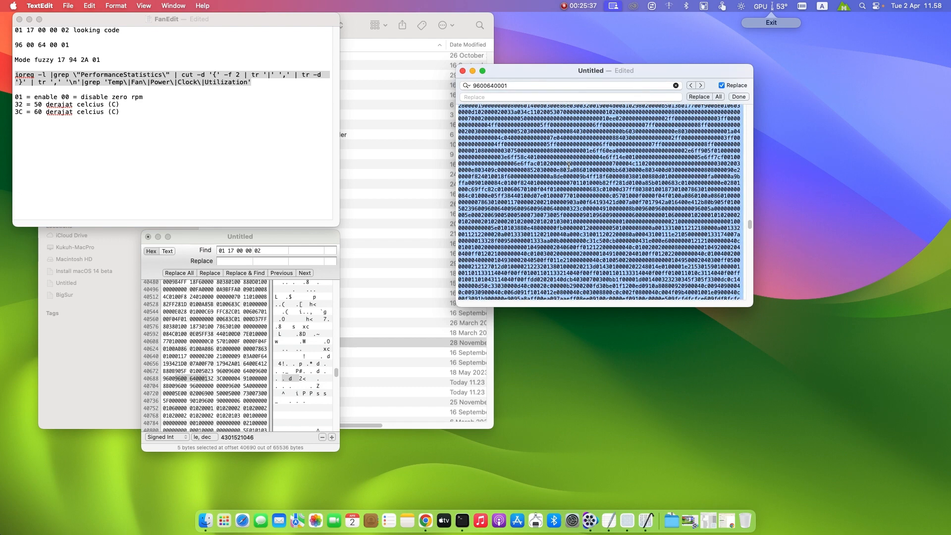
pyautogui.click(225, 519)
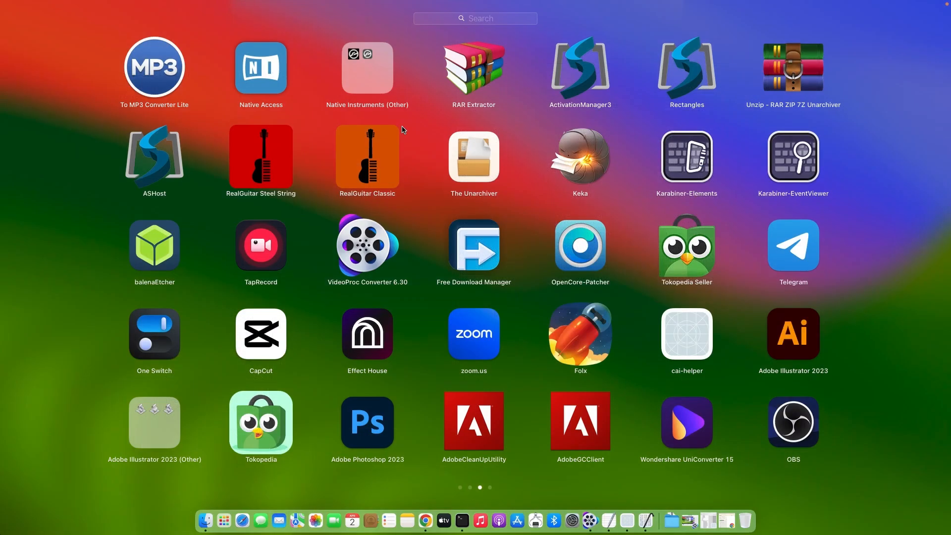
pyautogui.hscroll(1, 402, 130)
pyautogui.hscroll(-2, 242, 192)
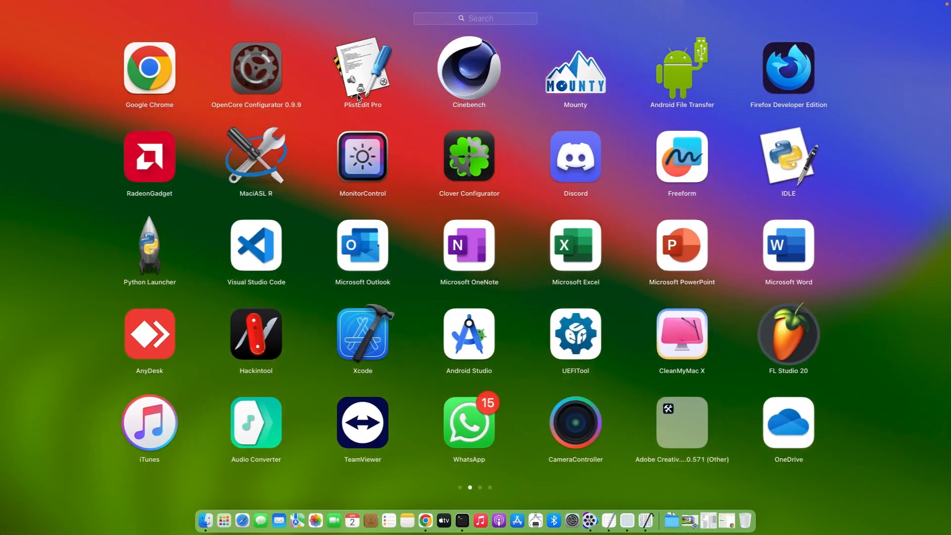
pyautogui.click(256, 68)
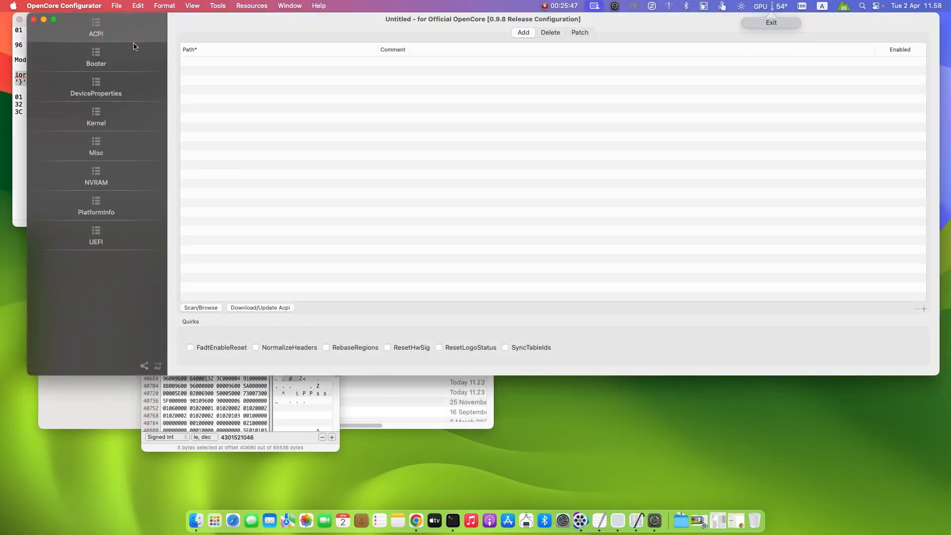
# - Close the untitled configuration, mount the OpenCore boot EFI partition disk0s1 with the account password, and open its config.plist
pyautogui.click(34, 19)
pyautogui.click(614, 6)
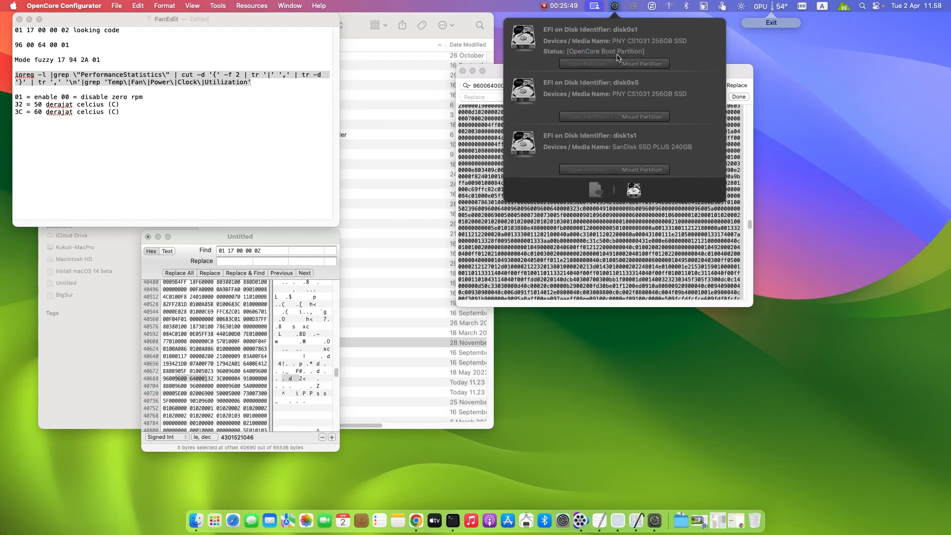
pyautogui.click(634, 63)
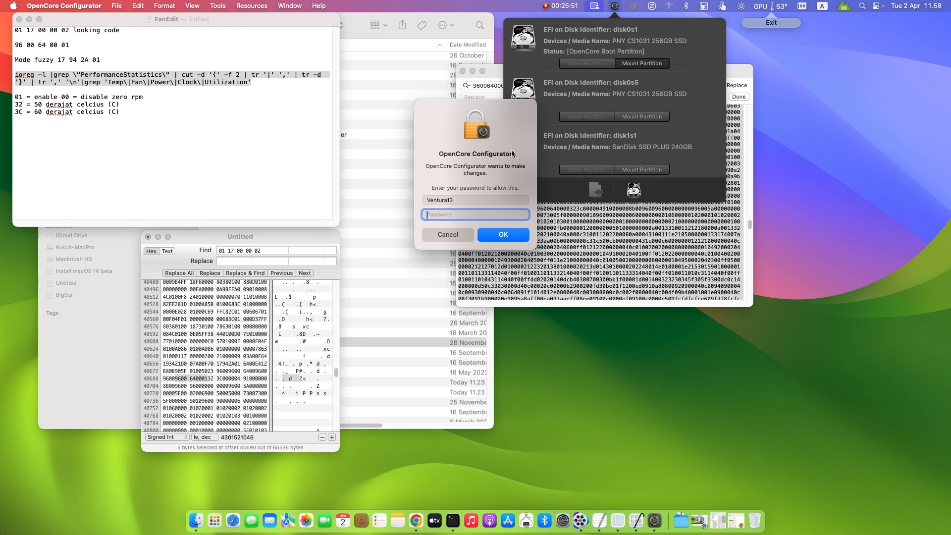
pyautogui.write('****')
pyautogui.press('Return')
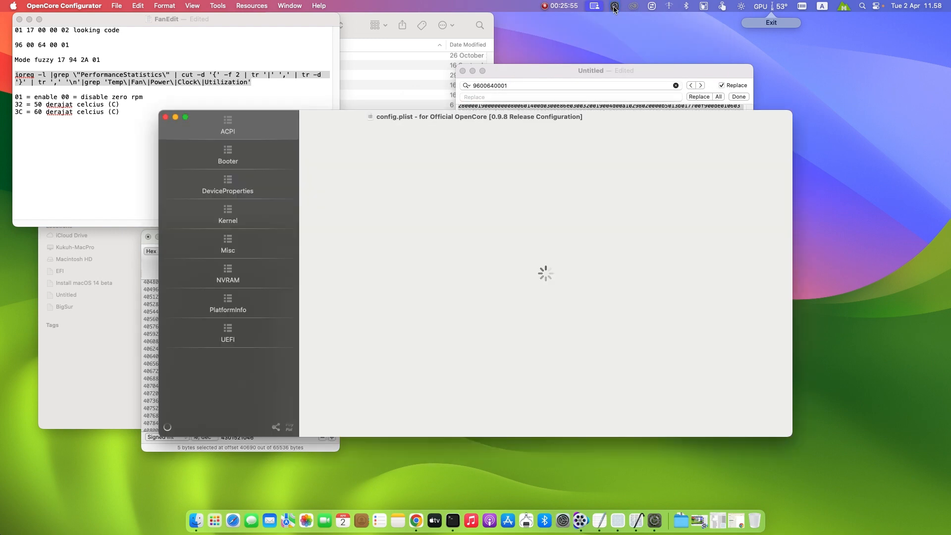
# - Close the config.plist configuration window and open the mounted EFI partition in Finder
pyautogui.click(613, 6)
pyautogui.click(376, 250)
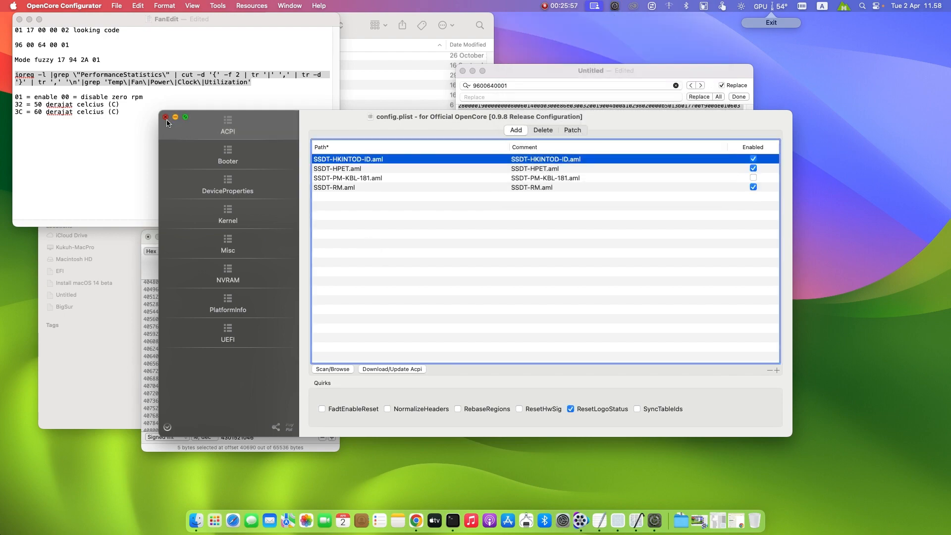
pyautogui.click(165, 117)
pyautogui.click(618, 5)
pyautogui.click(586, 63)
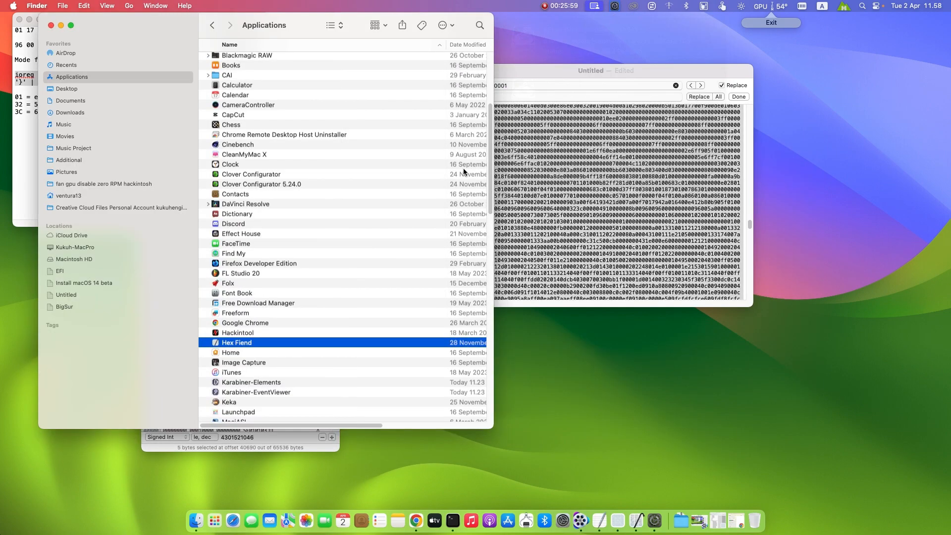
# - Expand the EFI and OC folders in Finder and open config.plist with OpenCore Configurator 0.9.9
pyautogui.moveTo(309, 44); pyautogui.dragTo(610, 25)
pyautogui.click(565, 63)
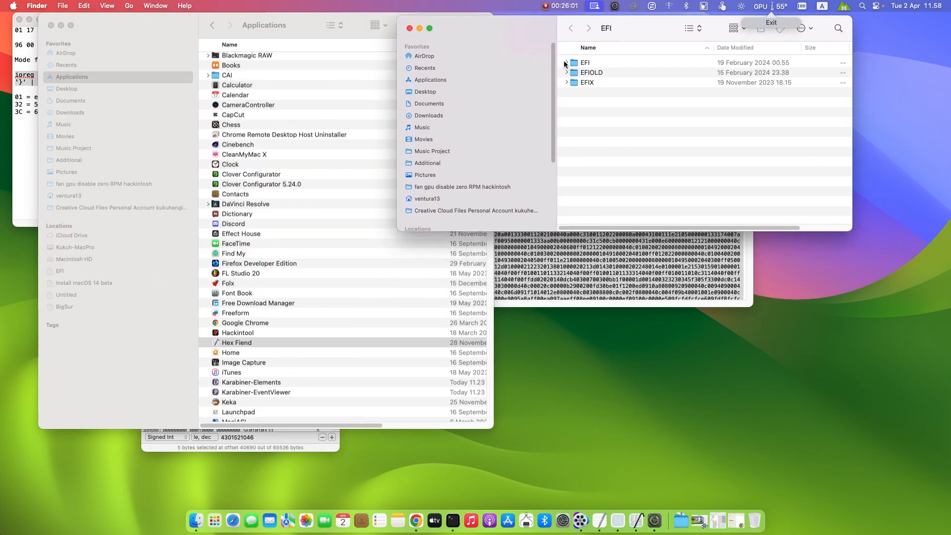
pyautogui.click(573, 83)
pyautogui.click(596, 103)
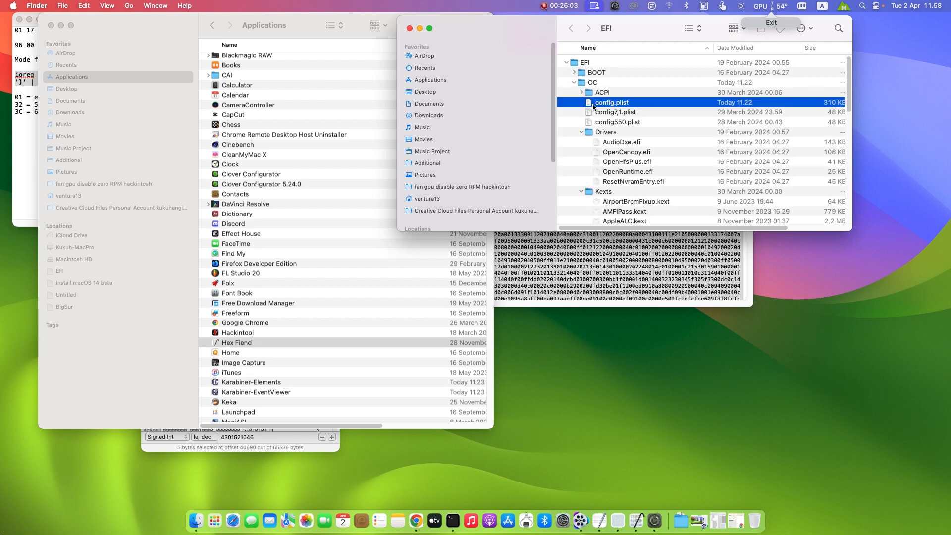
pyautogui.rightClick(597, 102)
pyautogui.moveTo(644, 120)
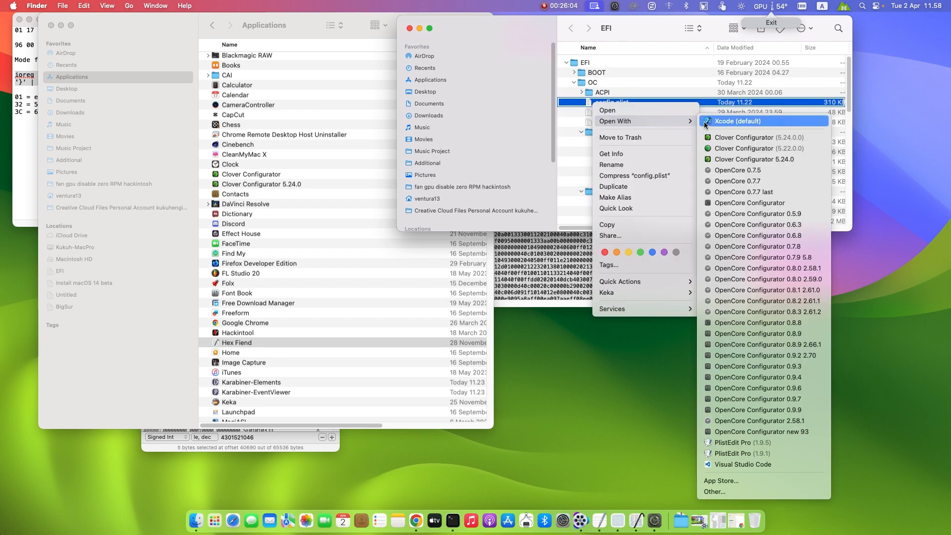
pyautogui.click(712, 410)
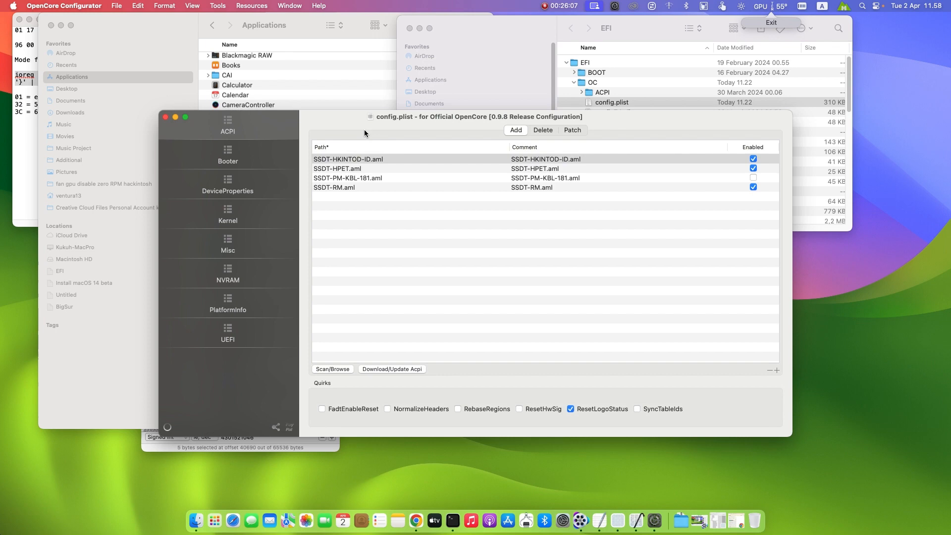
# - Show the DeviceProperties section of config.plist and open the existing PciRoot device path for editing
pyautogui.moveTo(364, 129); pyautogui.dragTo(418, 50)
pyautogui.click(320, 117)
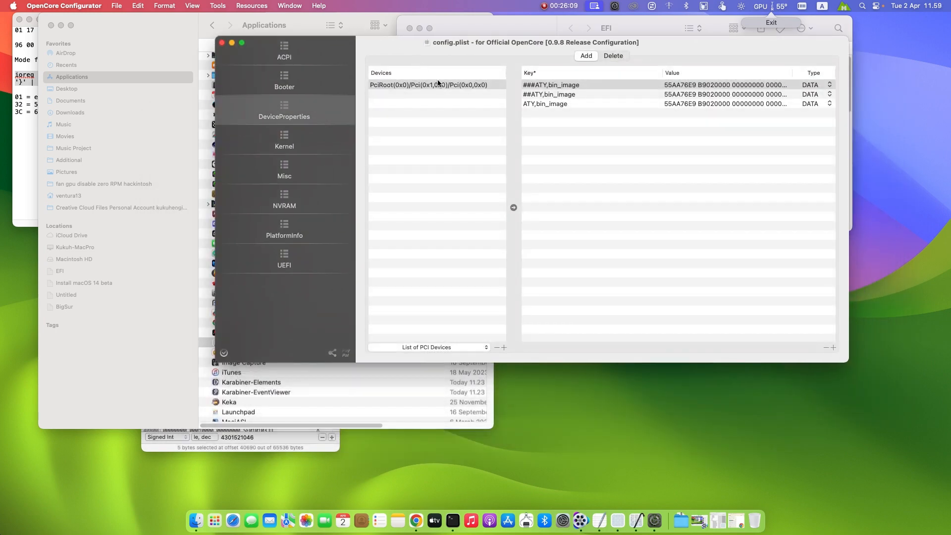
pyautogui.moveTo(644, 30)
pyautogui.mouseDown()
pyautogui.moveTo(595, 26)
pyautogui.moveTo(649, 38)
pyautogui.mouseUp()
pyautogui.click(414, 35)
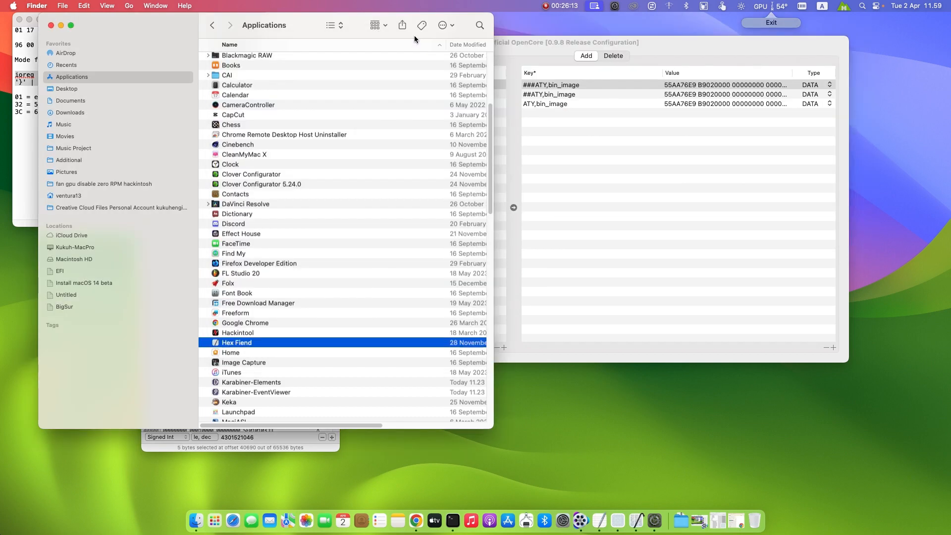
pyautogui.moveTo(530, 46); pyautogui.dragTo(502, 33)
pyautogui.doubleClick(428, 72)
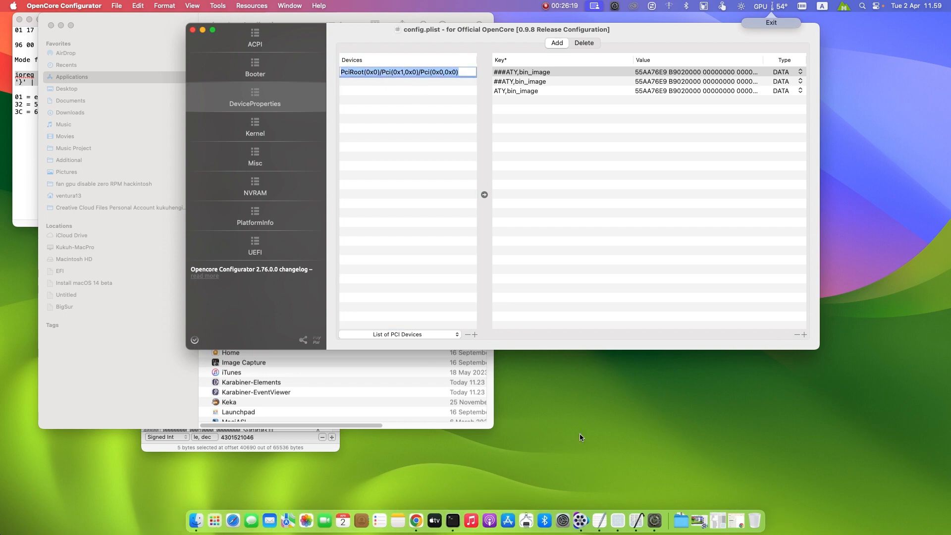
# - Launch Hackintool and show its list of PCIe devices
pyautogui.press('super+space')
pyautogui.write('hackin')
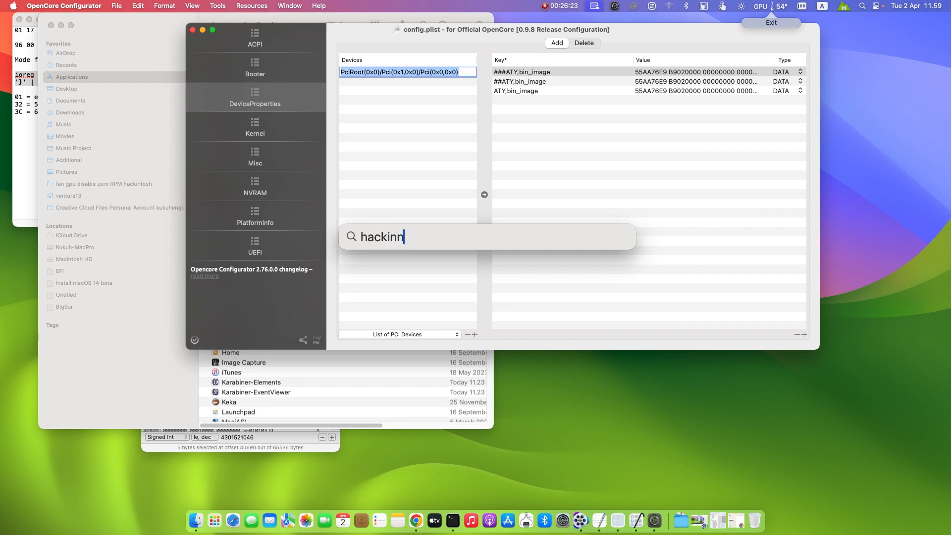
pyautogui.write('tool')
pyautogui.press('Return')
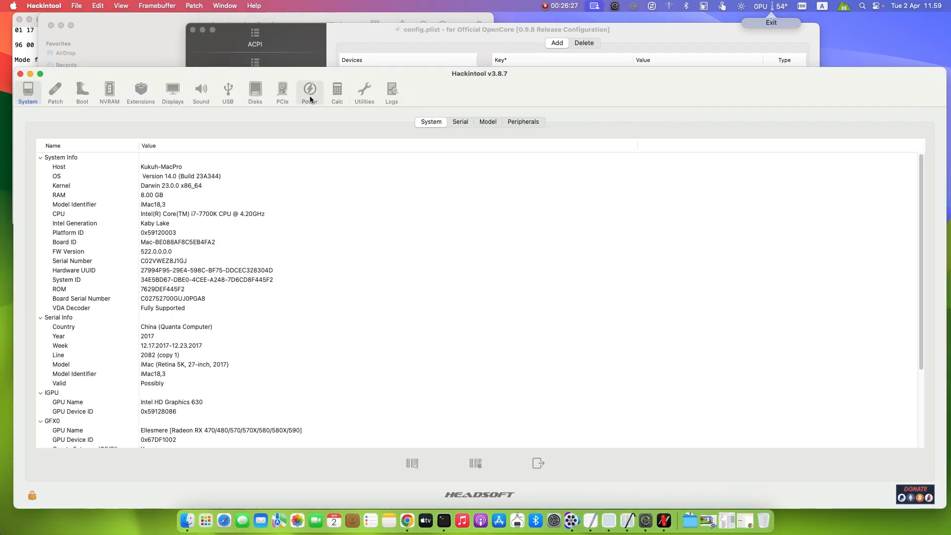
pyautogui.click(282, 92)
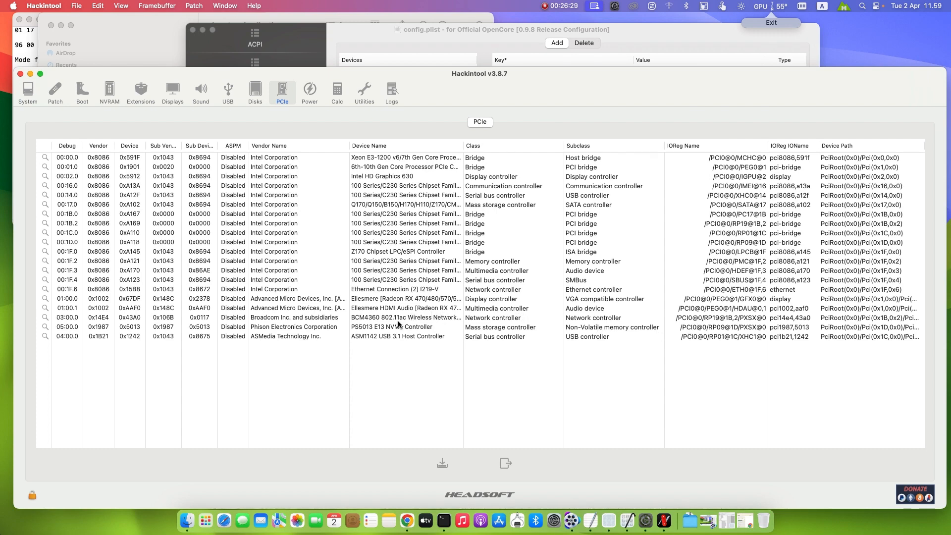
# - Locate the Ellesmere Radeon display controller in the PCIe list, widen the Device Name column, and copy the card's device path
pyautogui.click(385, 299)
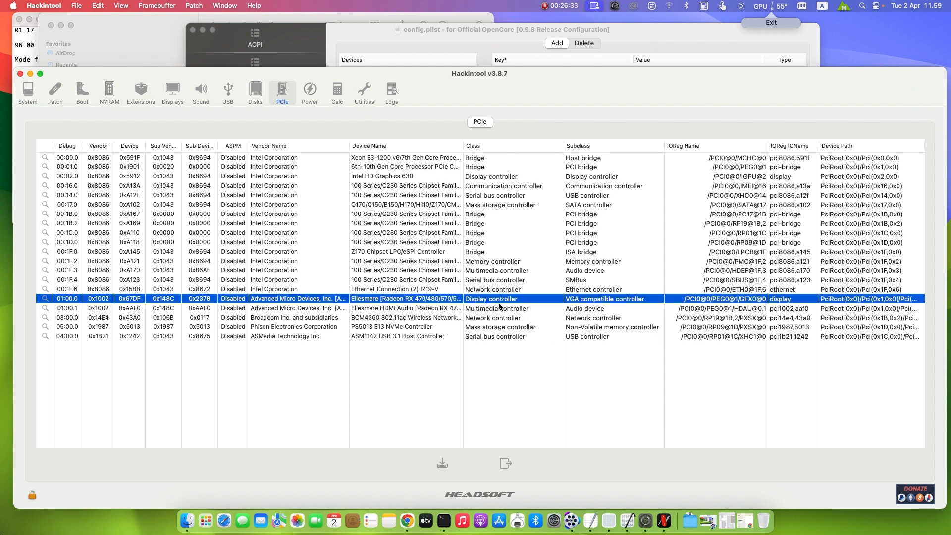
pyautogui.click(486, 186)
pyautogui.click(483, 177)
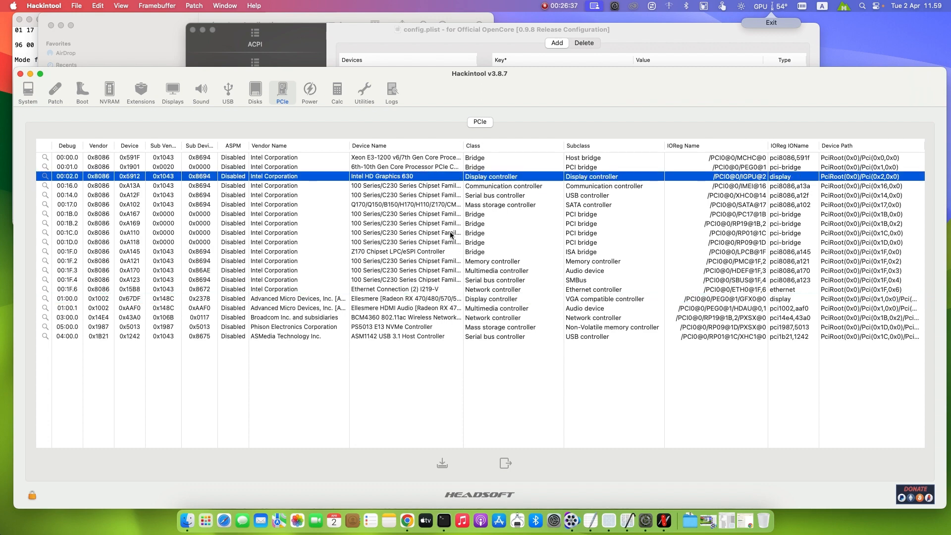
pyautogui.click(355, 300)
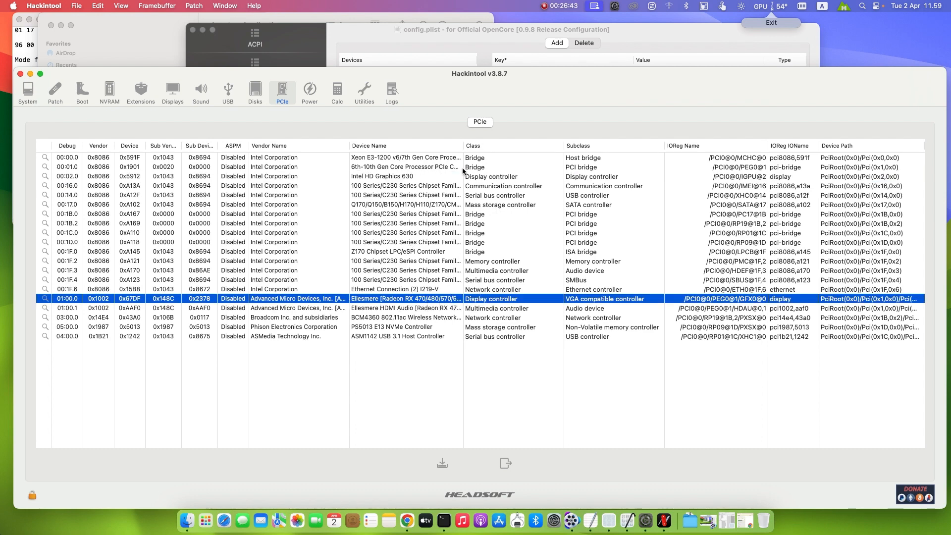
pyautogui.moveTo(463, 146); pyautogui.dragTo(488, 147)
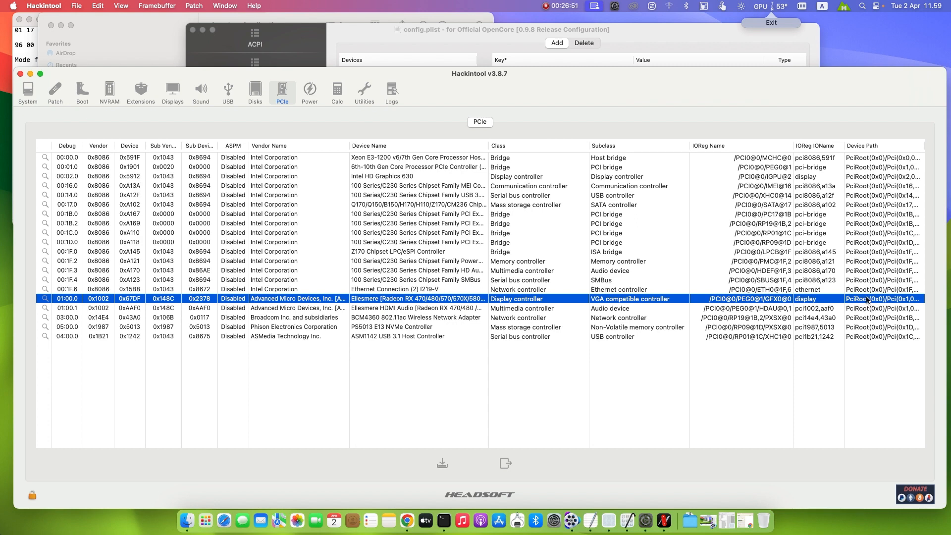
pyautogui.rightClick(867, 299)
pyautogui.click(874, 314)
# - Add a device to config.plist's DeviceProperties with the copied path PciRoot(0x0)/Pci(0x1,0x0)/Pci(0x0,0x0)
pyautogui.click(441, 27)
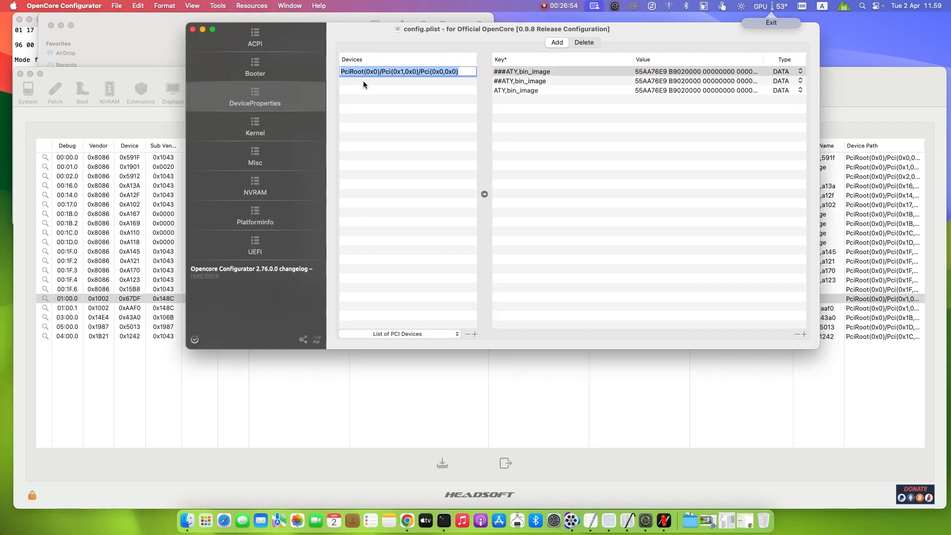
pyautogui.click(399, 116)
pyautogui.click(474, 334)
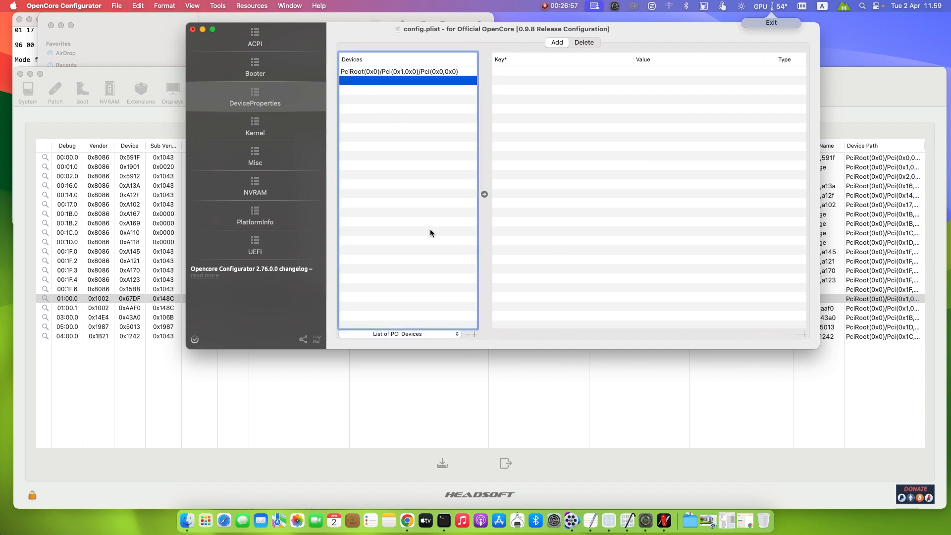
pyautogui.doubleClick(377, 81)
pyautogui.press('super+v')
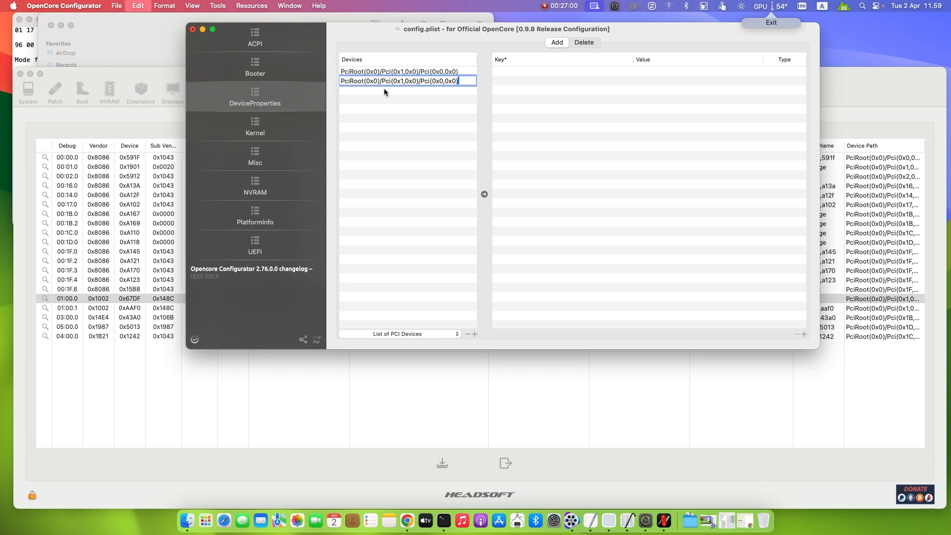
pyautogui.click(413, 73)
pyautogui.click(416, 81)
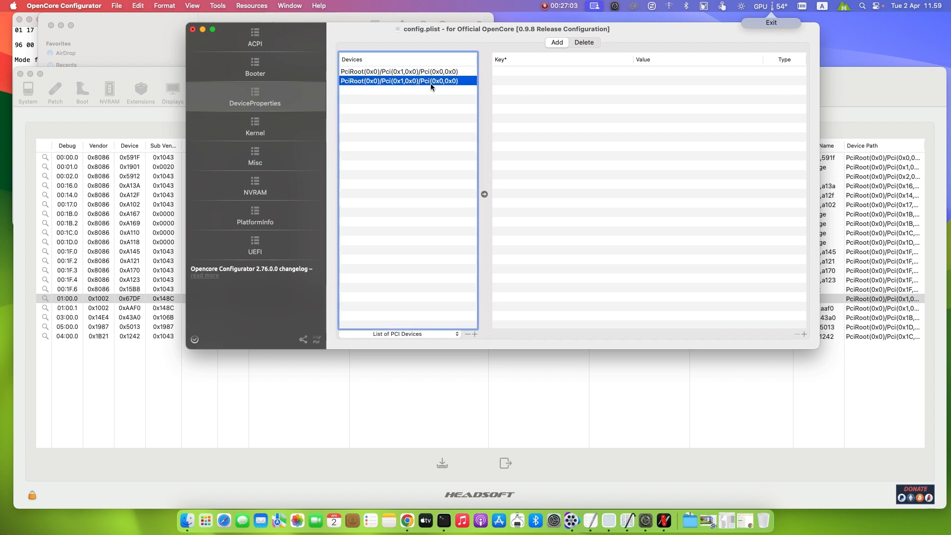
# - Prefix the original device path with ## to disable it, and select the newly added device entry
pyautogui.click(342, 74)
pyautogui.click(342, 74)
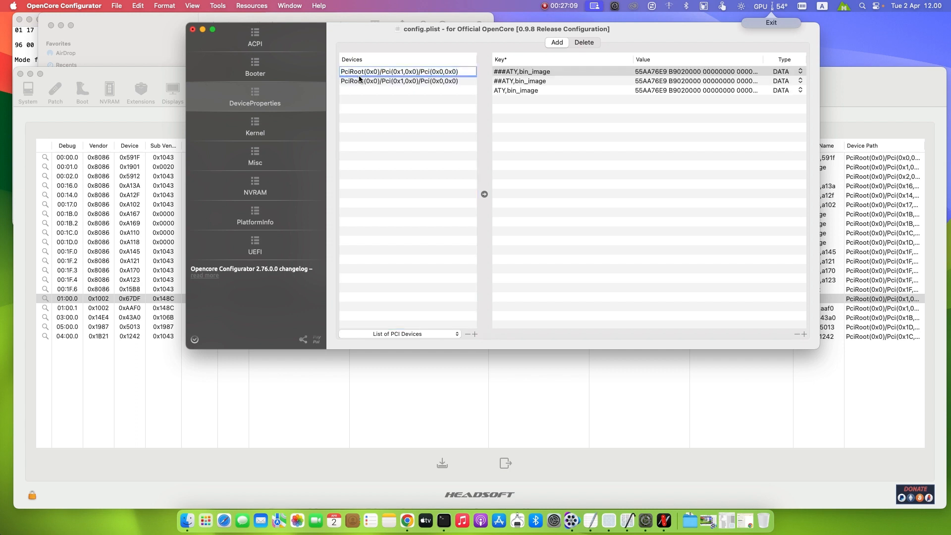
pyautogui.write('##')
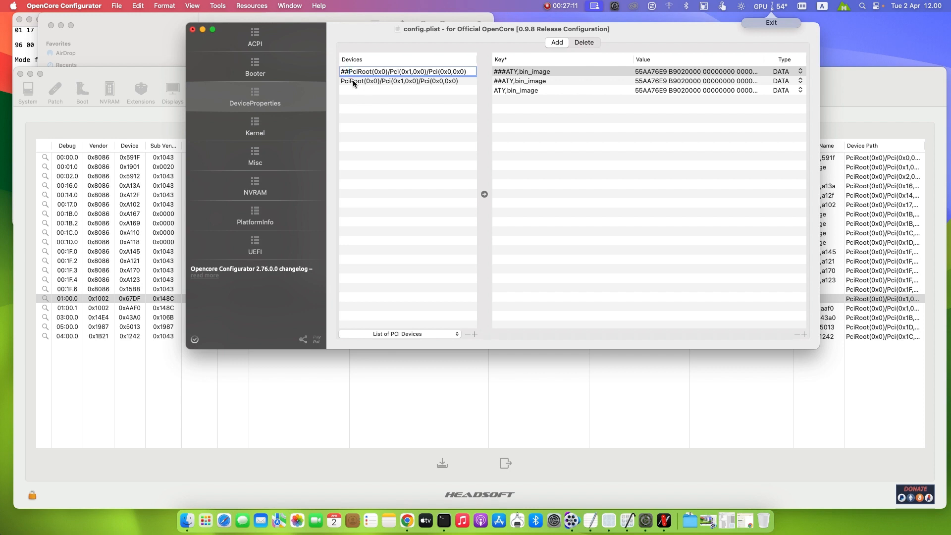
pyautogui.press('Return')
pyautogui.click(369, 82)
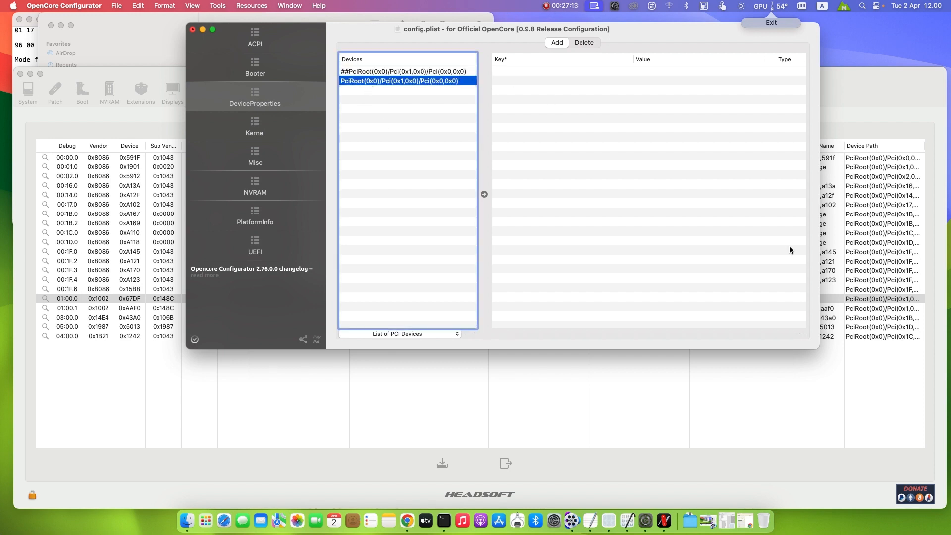
pyautogui.click(465, 73)
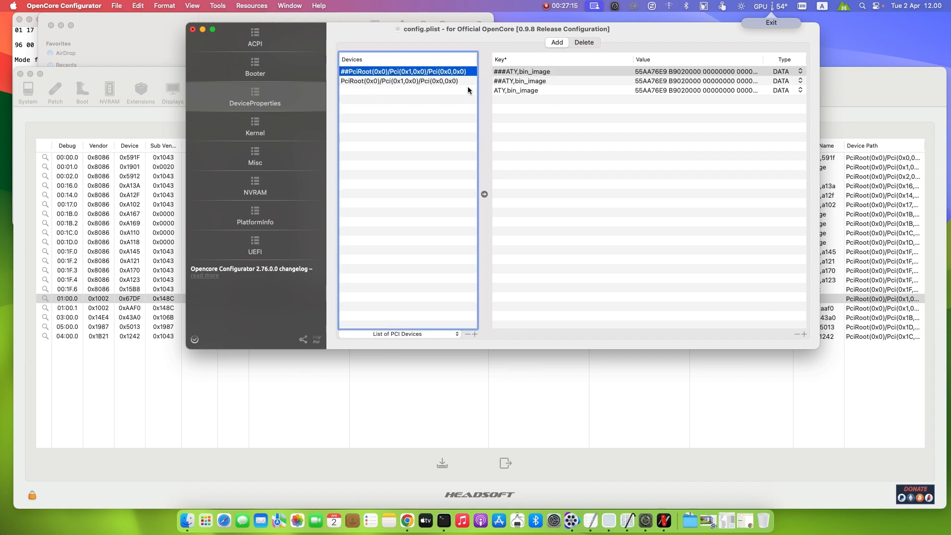
pyautogui.click(462, 82)
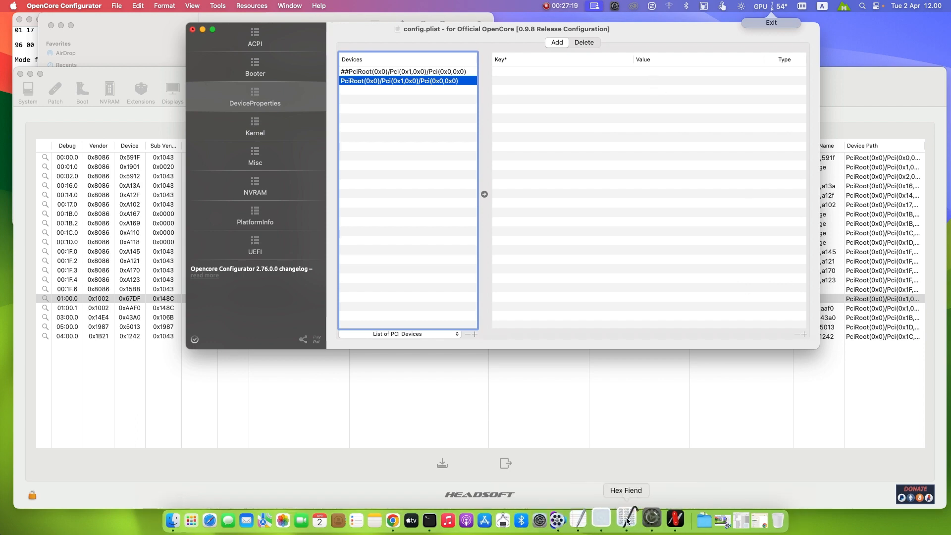
# - Switch to the untitled TextEdit document and copy its entire edited hex dump
pyautogui.click(608, 520)
pyautogui.click(444, 19)
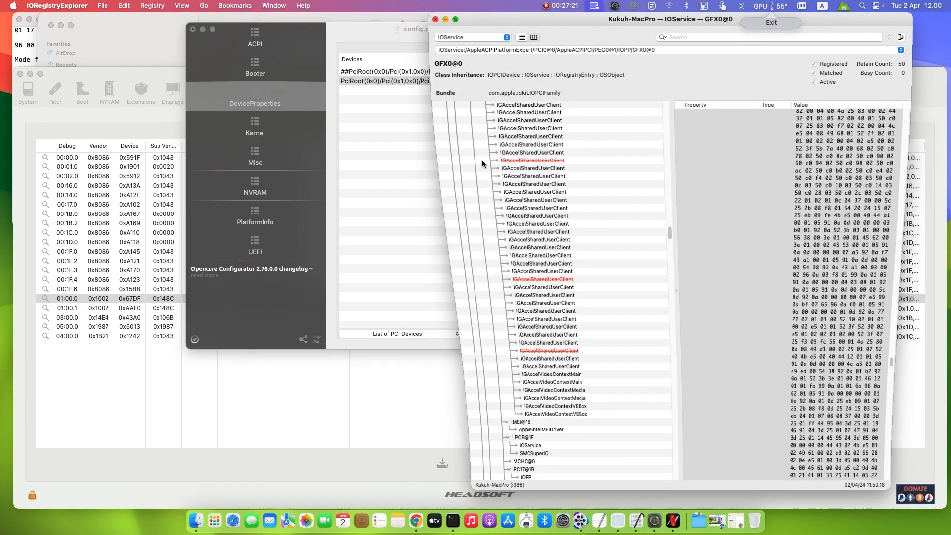
pyautogui.click(598, 520)
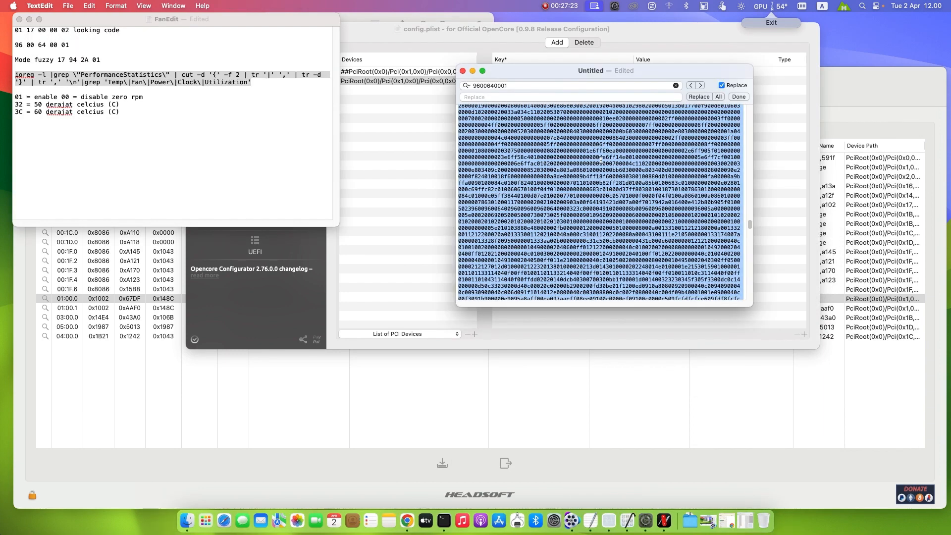
pyautogui.click(600, 157)
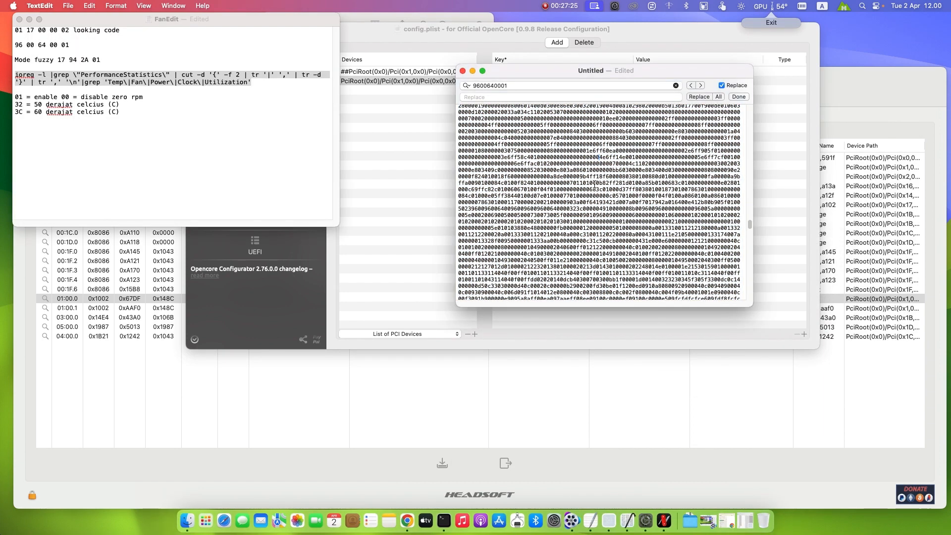
pyautogui.press('super+a')
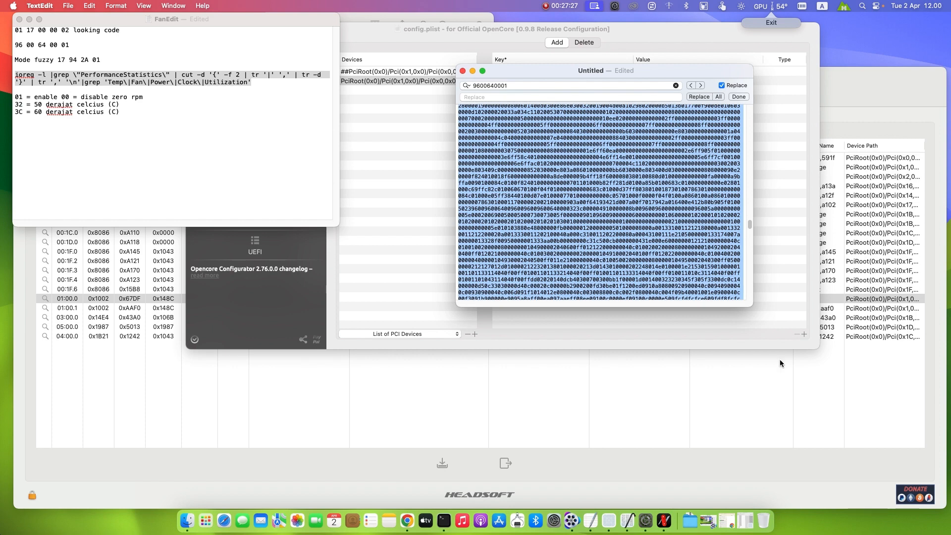
# - Add a DATA property to the new PciRoot device and paste the hex dump as its value
pyautogui.click(768, 266)
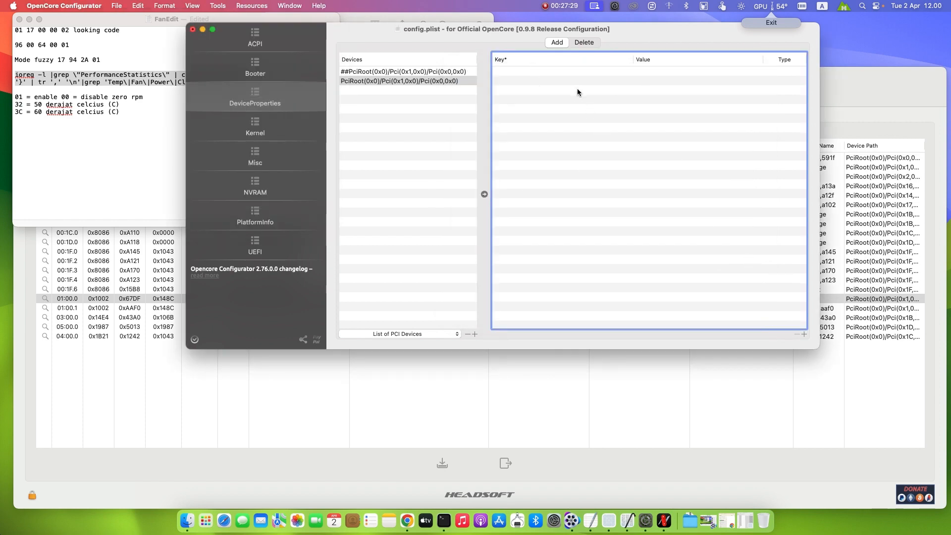
pyautogui.click(803, 335)
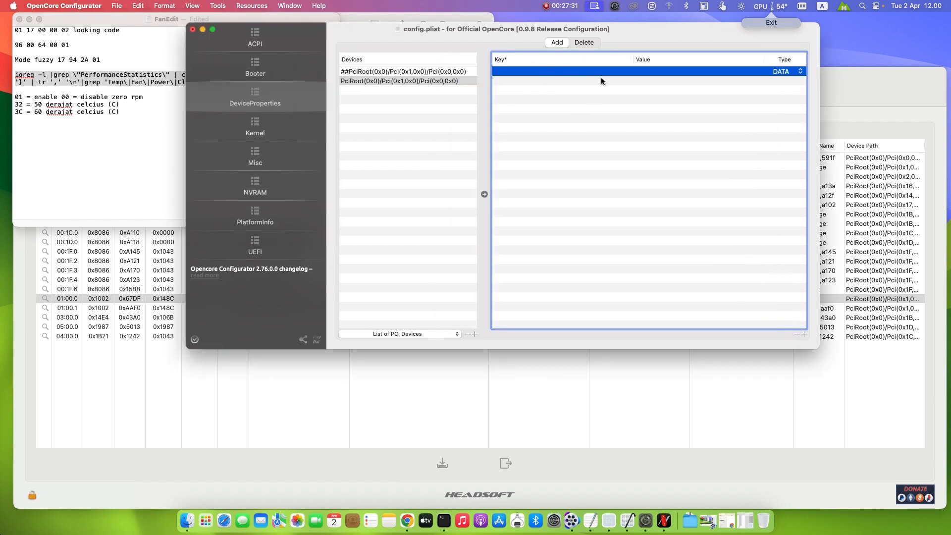
pyautogui.doubleClick(639, 73)
pyautogui.press('super+v')
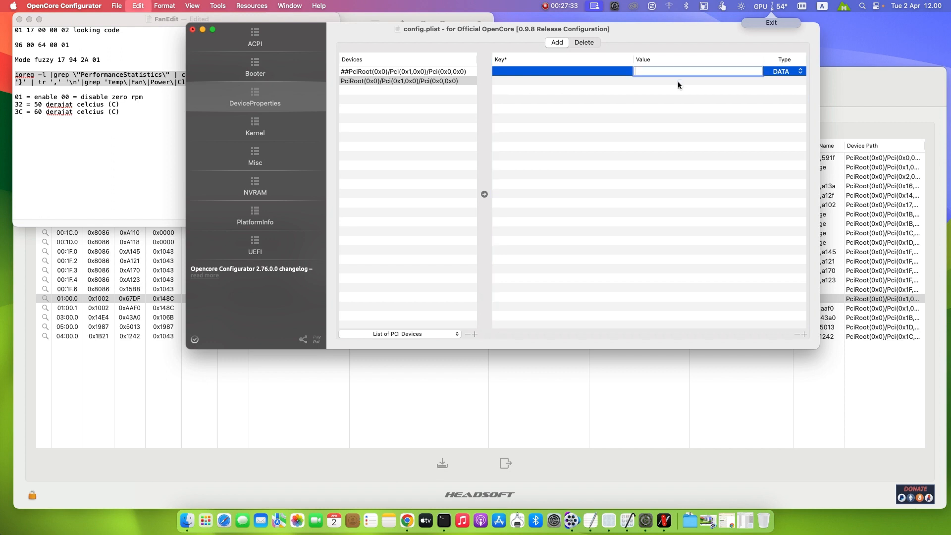
pyautogui.press('Return')
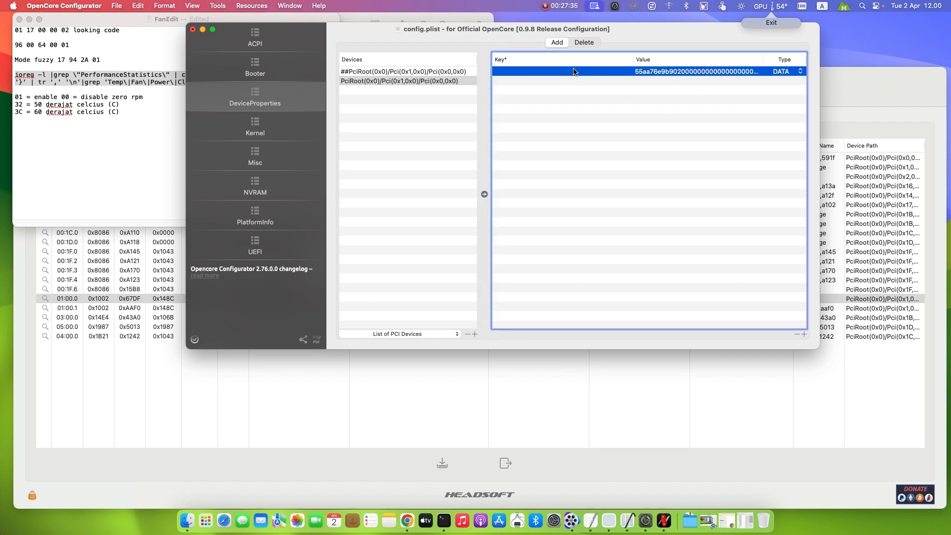
# - Look up the name of the vBIOS image property under GFX0@0 in IORegistryExplorer
pyautogui.click(523, 74)
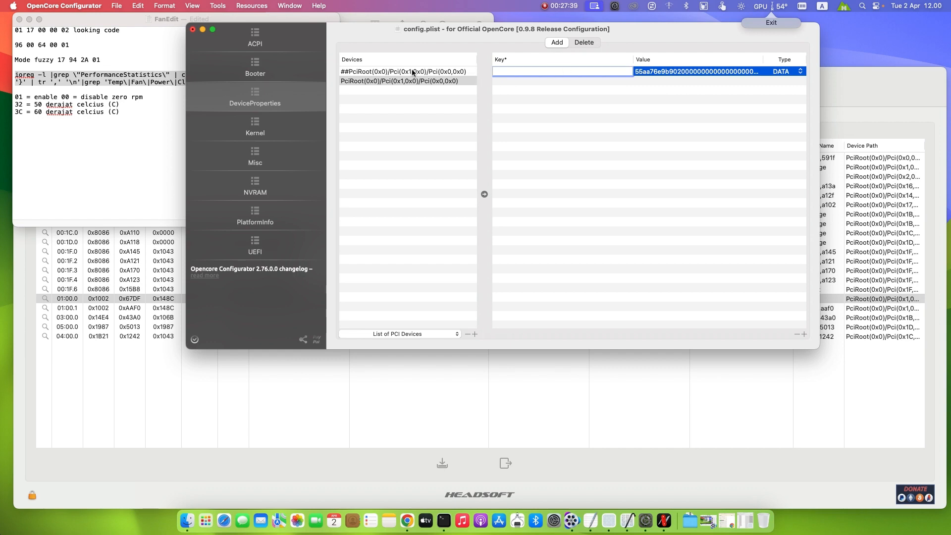
pyautogui.click(745, 520)
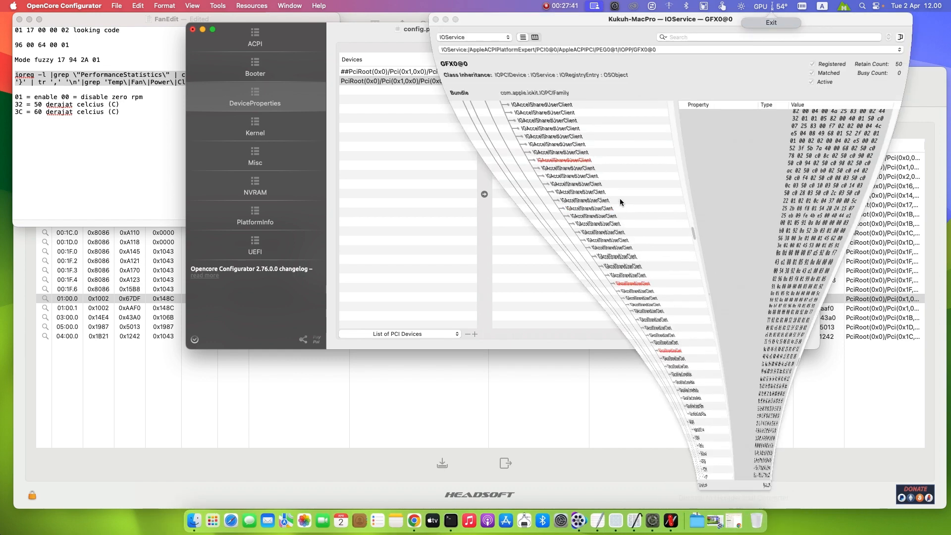
pyautogui.scroll(15, 572, 236)
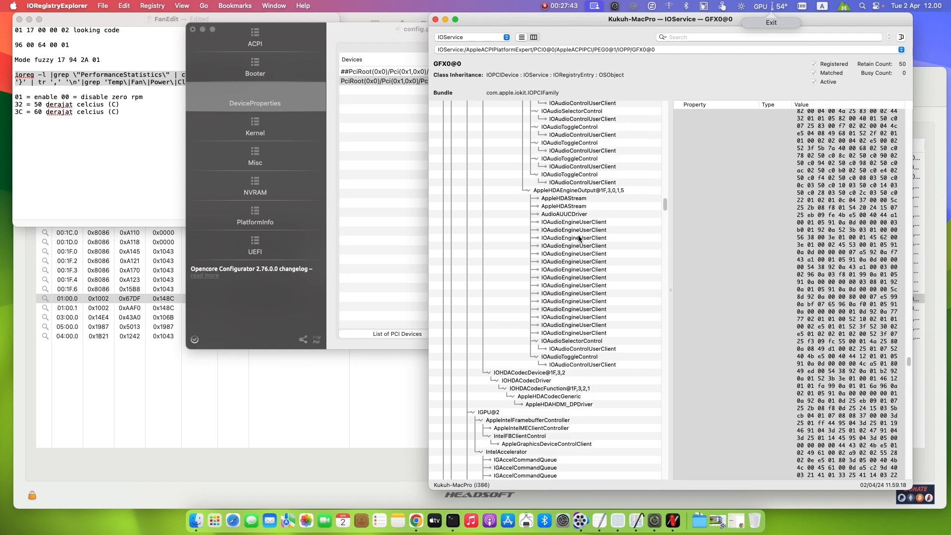
pyautogui.scroll(20, 578, 235)
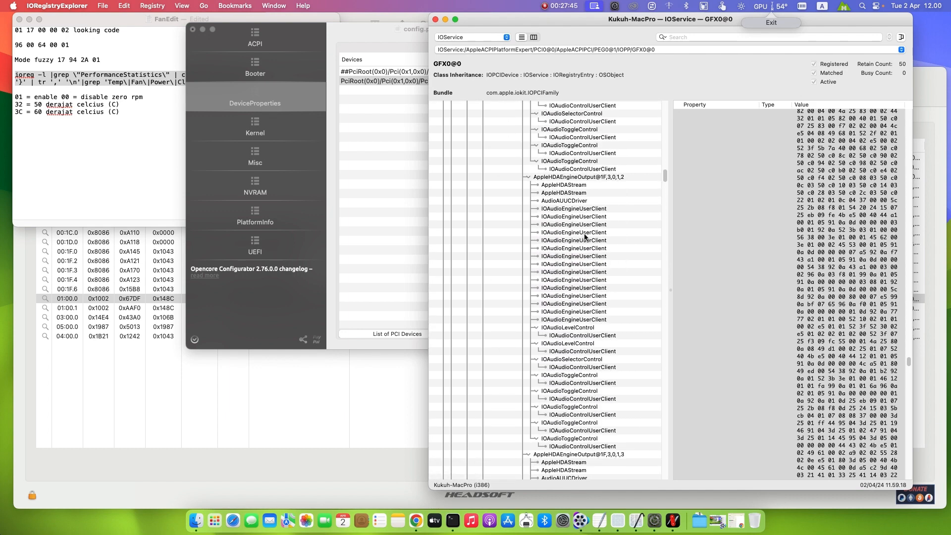
pyautogui.scroll(-20, 584, 237)
pyautogui.scroll(3, 525, 262)
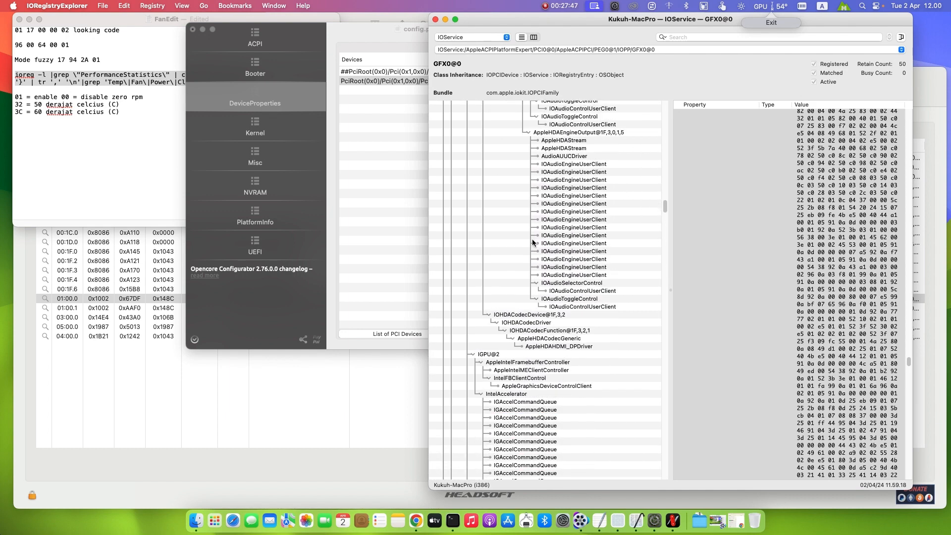
pyautogui.scroll(-20, 532, 242)
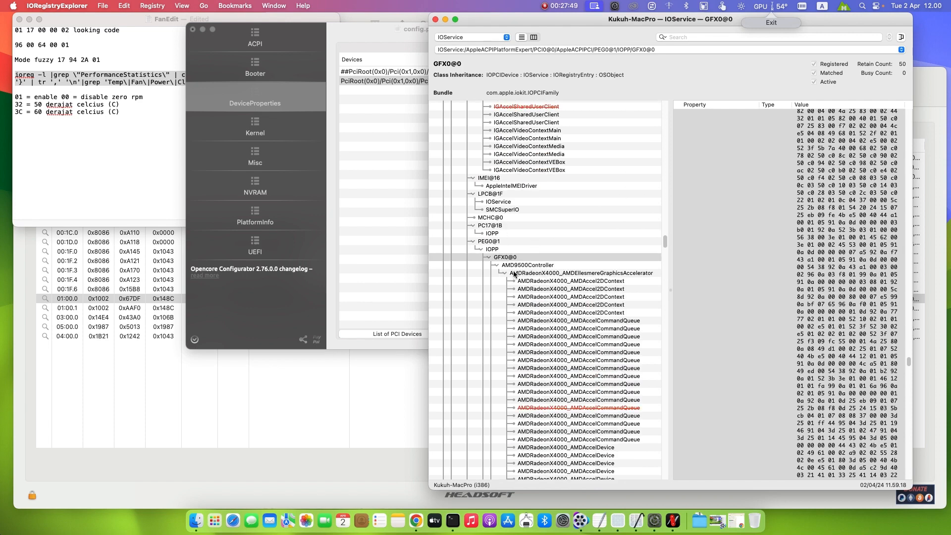
pyautogui.click(513, 257)
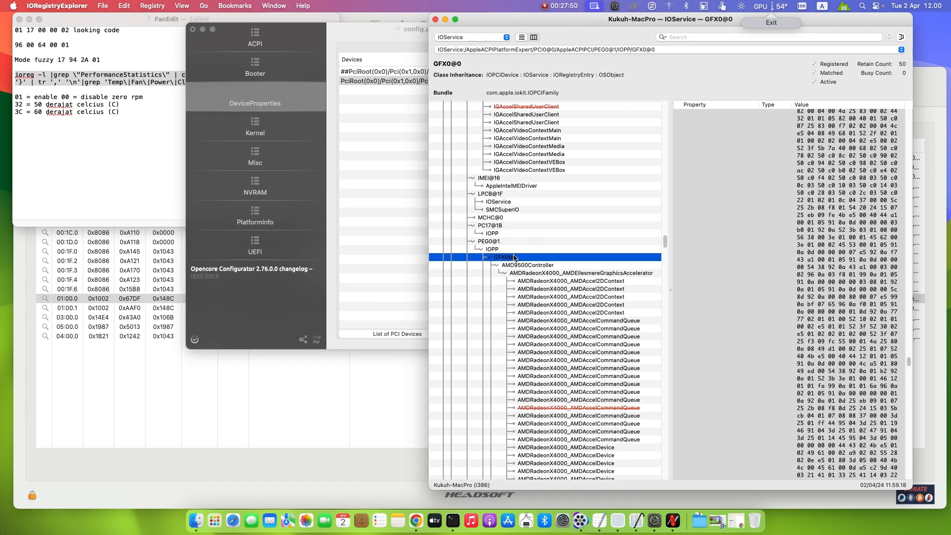
pyautogui.click(605, 273)
pyautogui.click(584, 257)
pyautogui.click(696, 270)
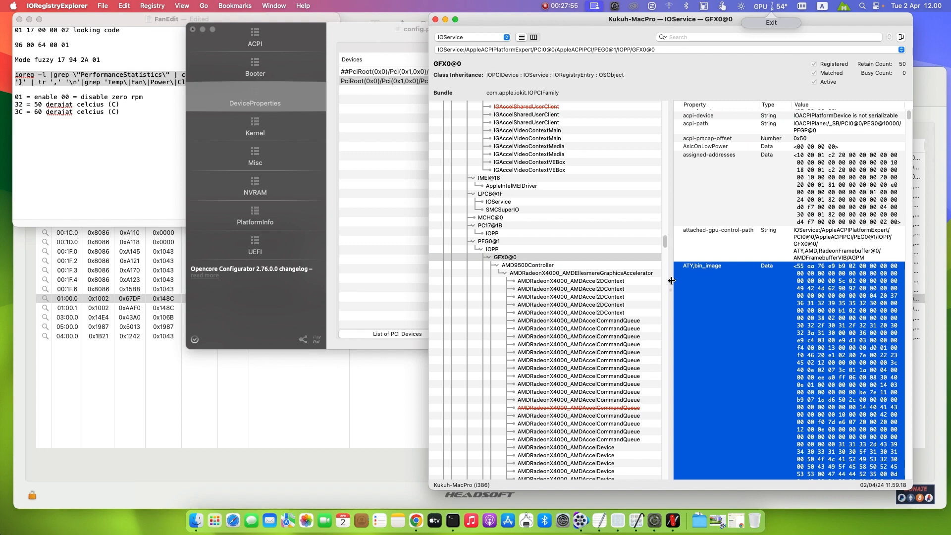
# - Return to config.plist in OpenCore Configurator and copy the key name ATY,bin_image from the disabled ##PciRoot device
pyautogui.click(368, 212)
pyautogui.click(472, 72)
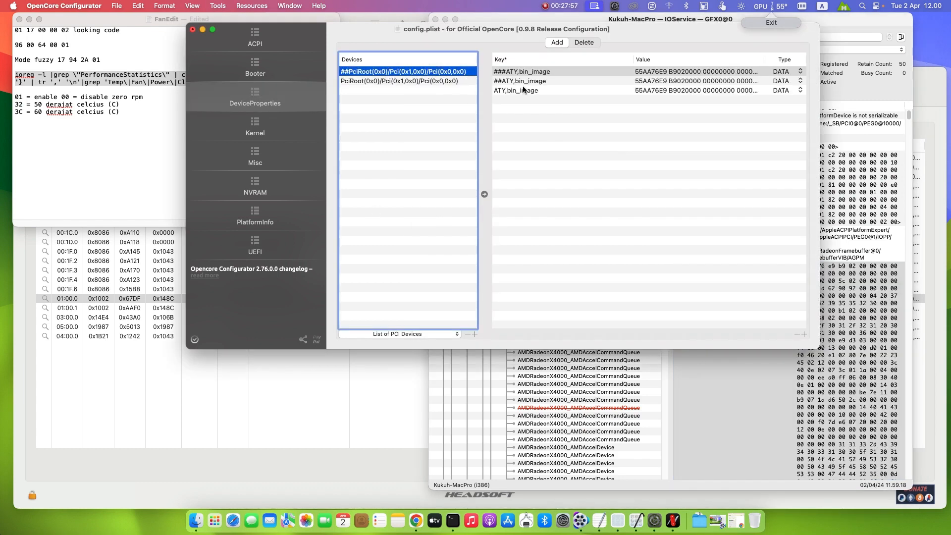
pyautogui.click(510, 92)
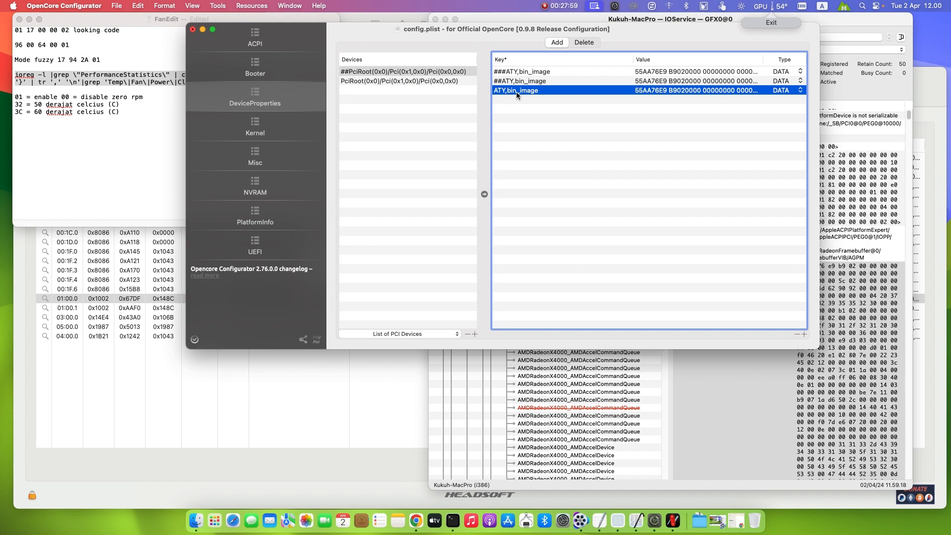
pyautogui.click(516, 91)
pyautogui.press('super+c')
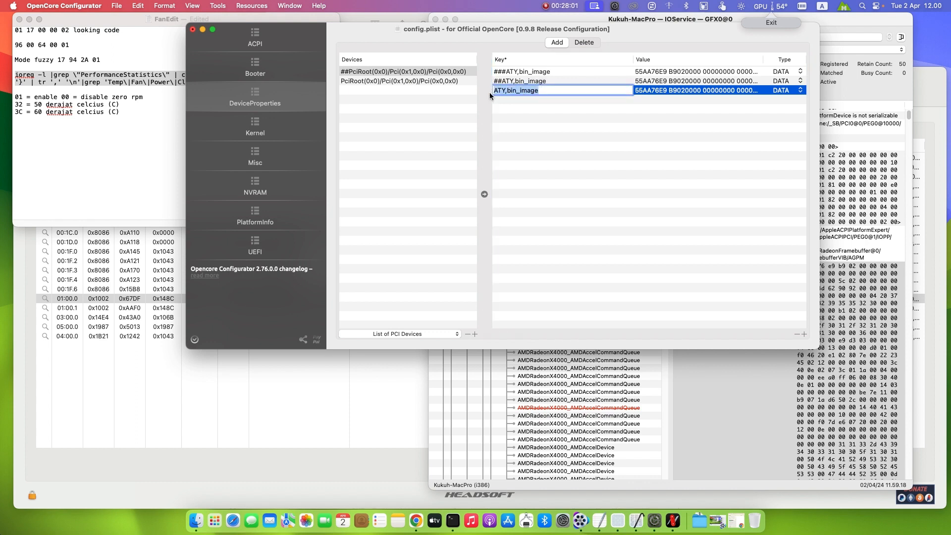
# - Paste ATY,bin_image as the key of the new PciRoot device's DATA property, and close config.plist
pyautogui.click(406, 82)
pyautogui.click(535, 72)
pyautogui.click(537, 71)
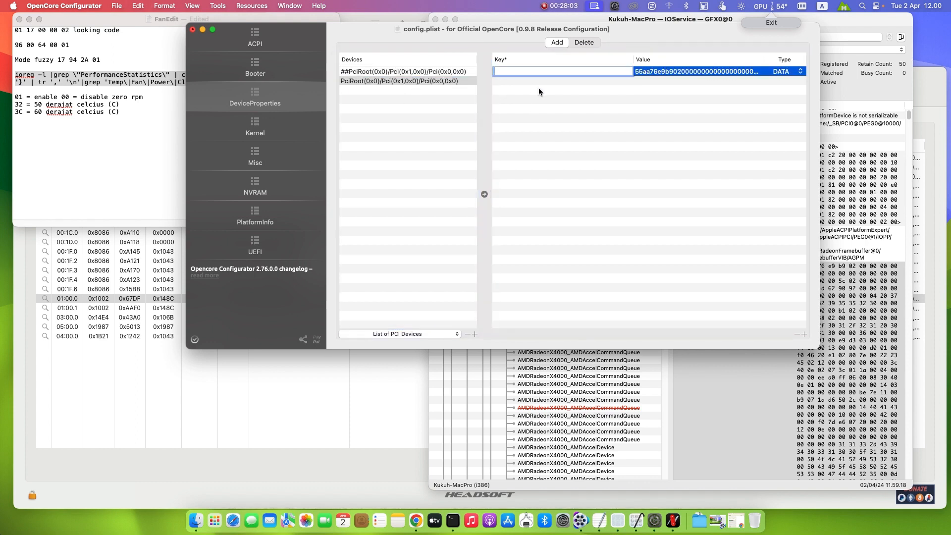
pyautogui.press('super+v')
pyautogui.press('Return')
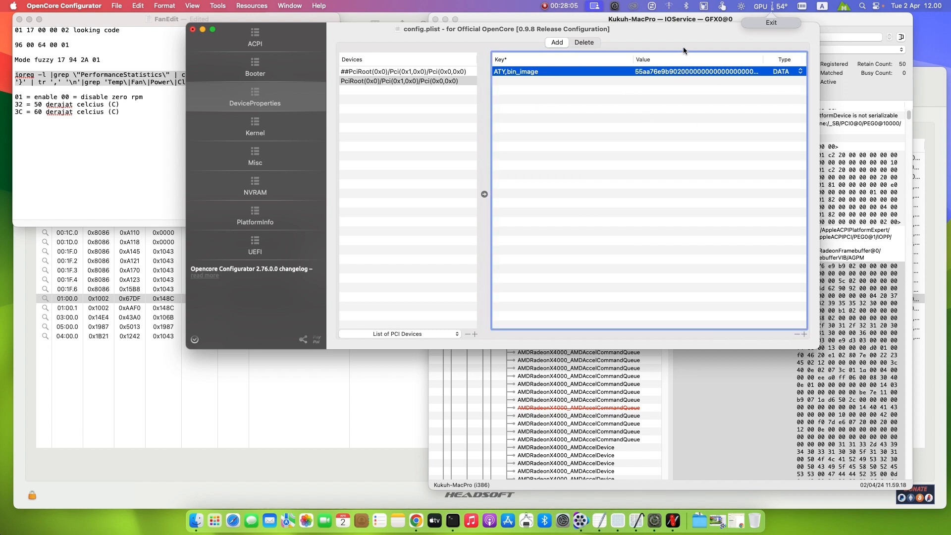
pyautogui.moveTo(683, 50); pyautogui.dragTo(647, 69)
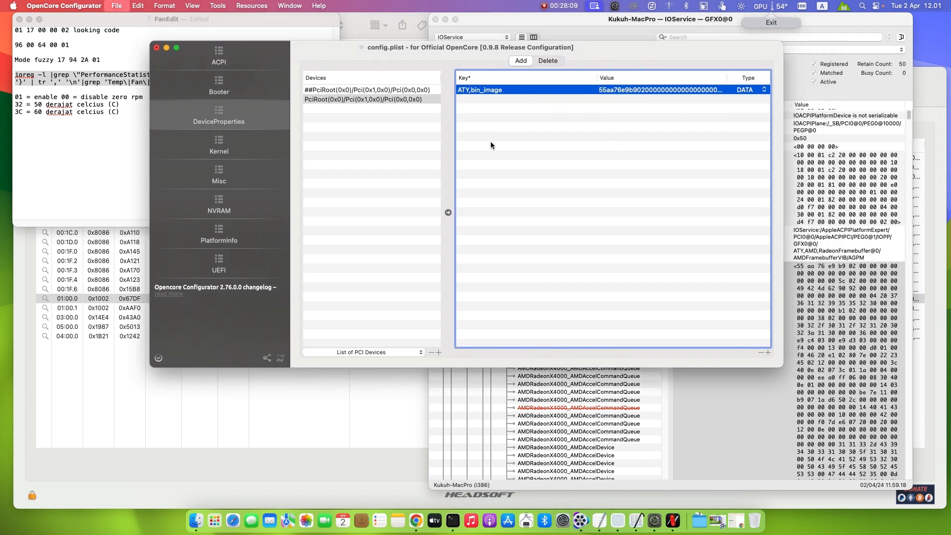
pyautogui.click(156, 48)
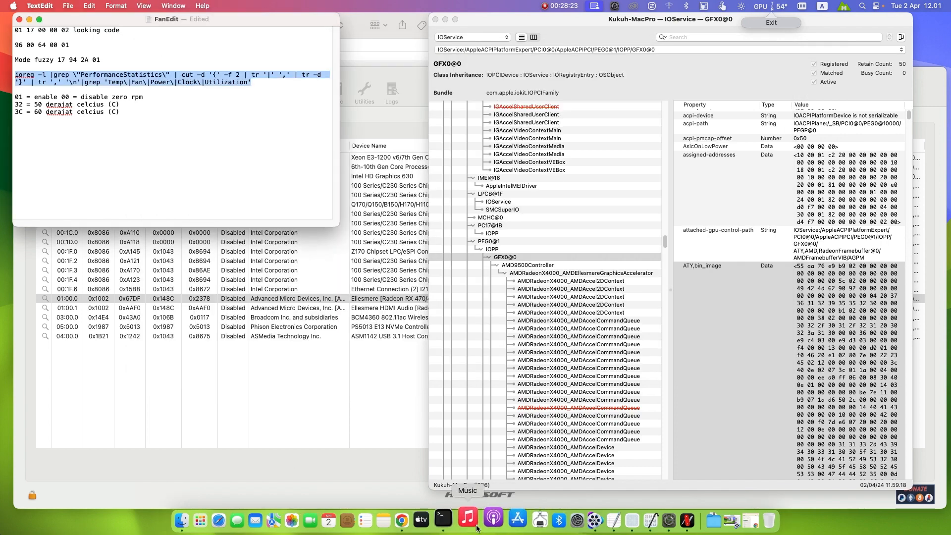
# - Open Terminal and run the ioreg PerformanceStatistics command copied from the FanEdit note
pyautogui.click(444, 518)
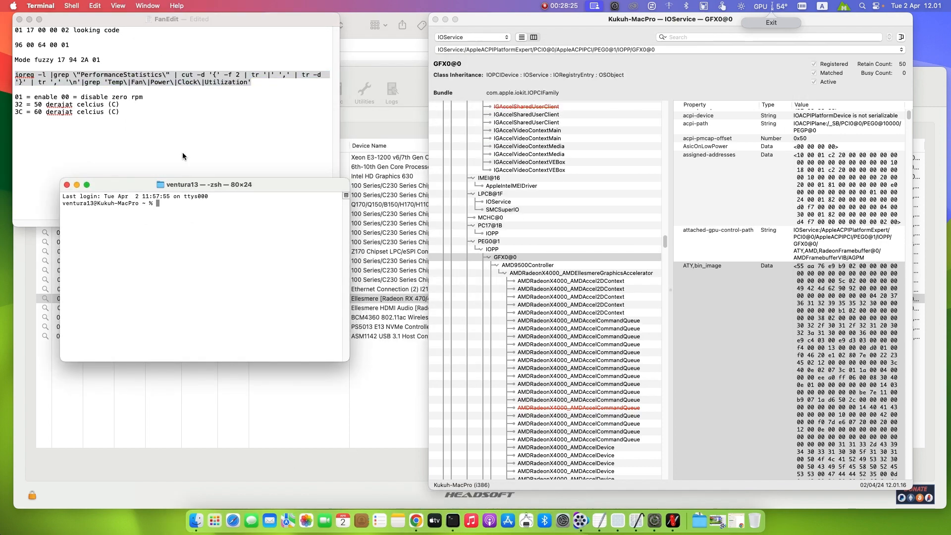
pyautogui.click(80, 83)
pyautogui.moveTo(16, 75); pyautogui.dragTo(251, 82)
pyautogui.press('super+c')
pyautogui.click(233, 234)
pyautogui.press('super+v')
pyautogui.press('Return')
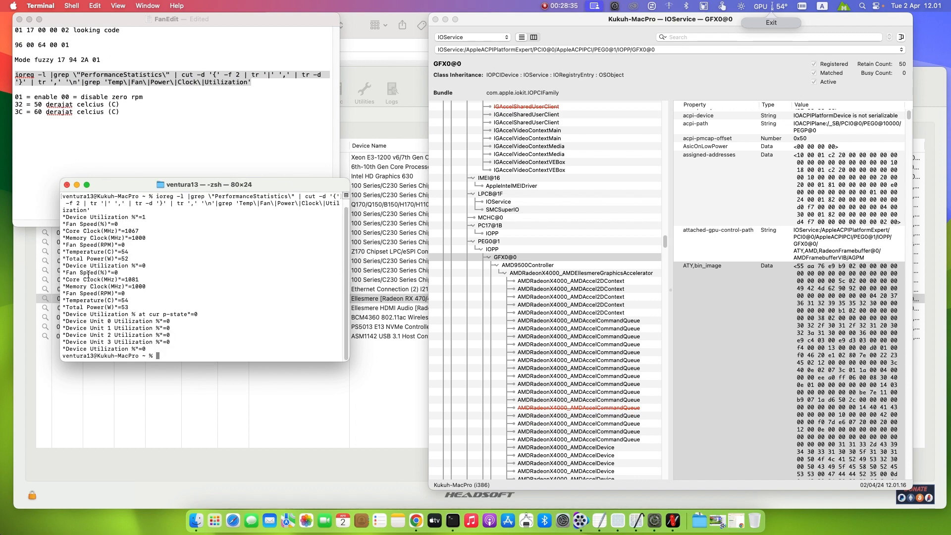
# - Examine the fan speed percentage and RPM lines in the Terminal output
pyautogui.moveTo(80, 272); pyautogui.dragTo(121, 273)
pyautogui.click(99, 275)
pyautogui.doubleClick(115, 272)
pyautogui.moveTo(63, 294); pyautogui.dragTo(129, 291)
pyautogui.click(84, 295)
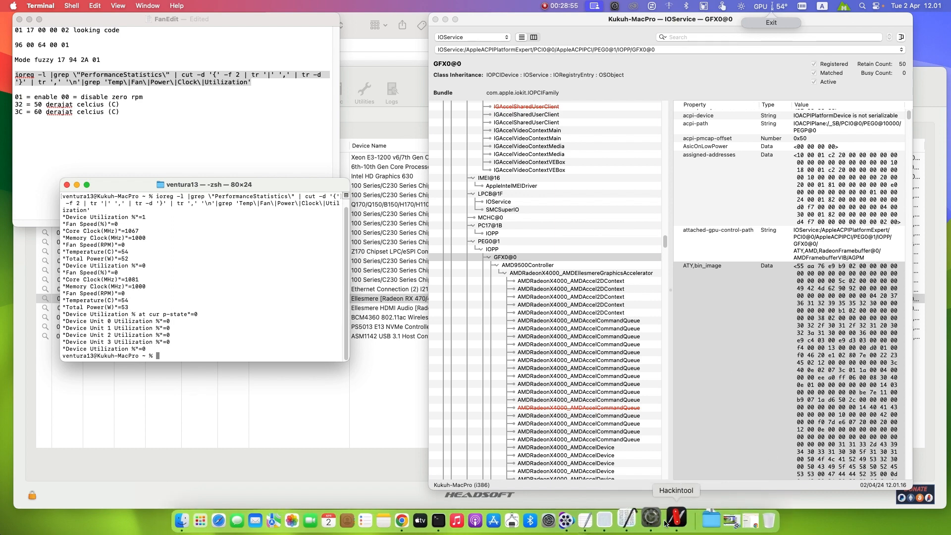
pyautogui.click(723, 520)
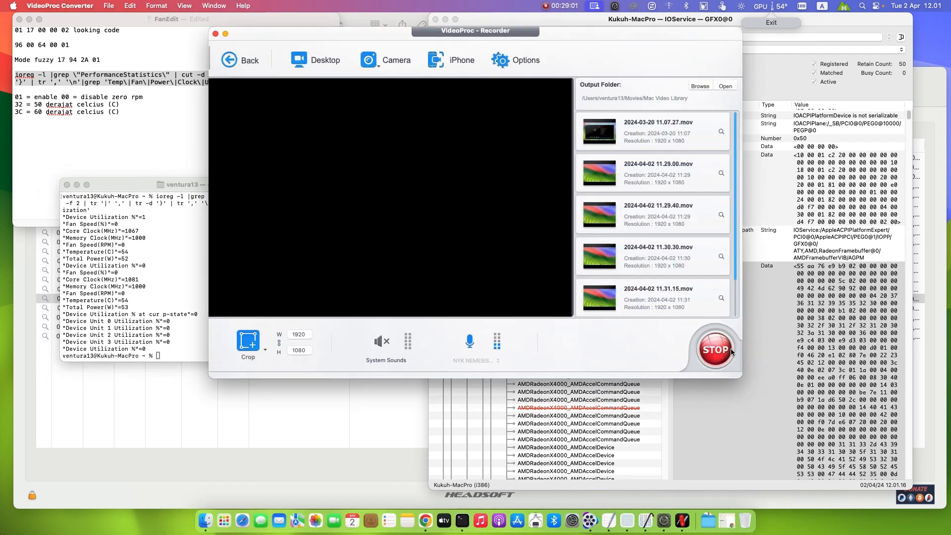
pyautogui.click(716, 350)
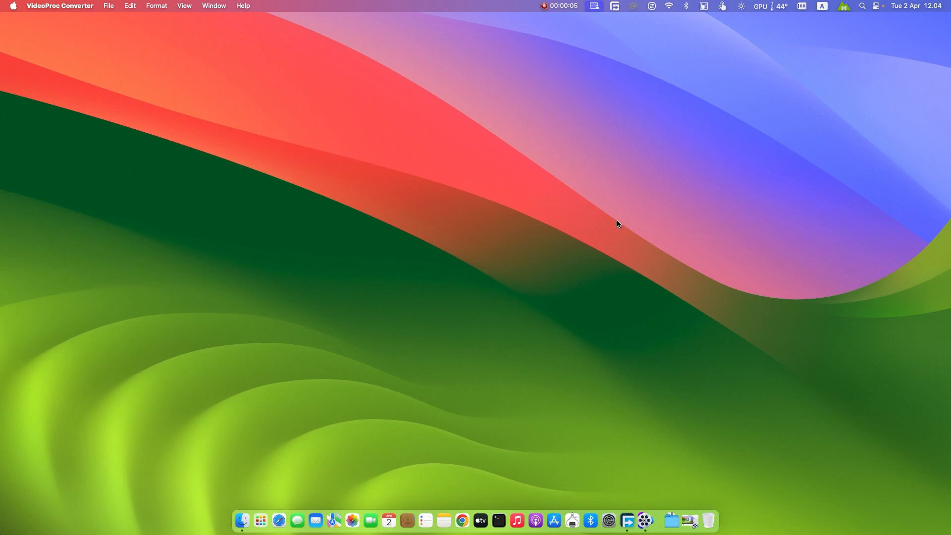
# - Open the FanEdit note from the "fan gpu disable zero RPM hackintosh" folder in Finder, and arrange both windows
pyautogui.click(242, 520)
pyautogui.moveTo(273, 27); pyautogui.dragTo(305, 28)
pyautogui.click(129, 183)
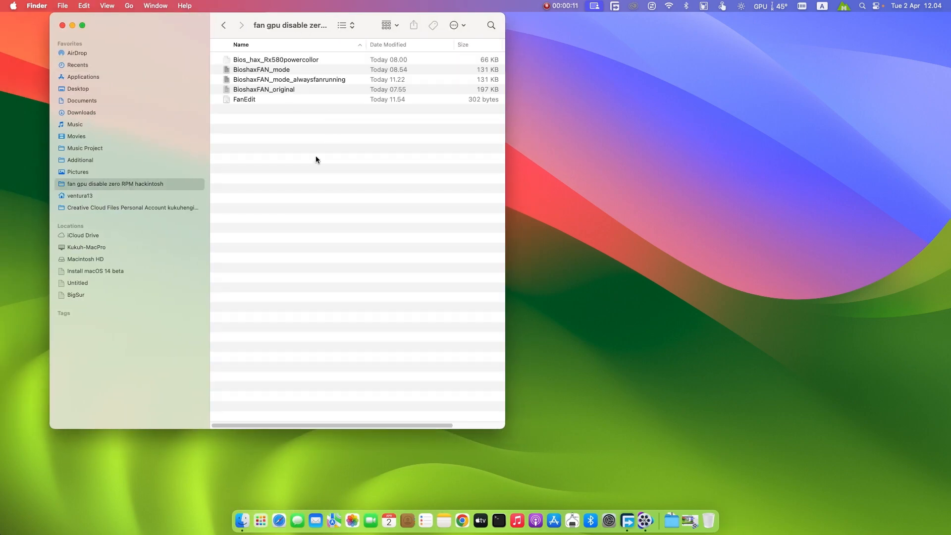
pyautogui.moveTo(278, 28); pyautogui.dragTo(271, 25)
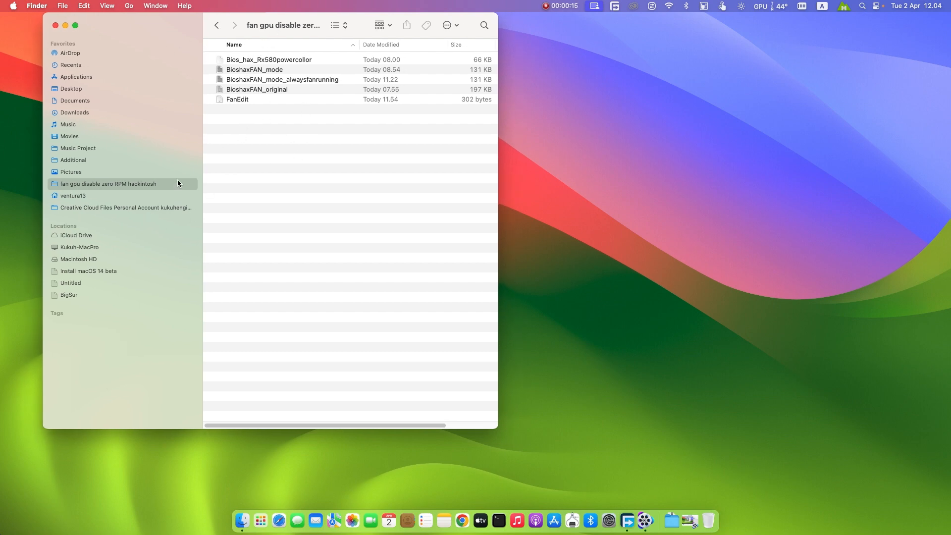
pyautogui.doubleClick(242, 99)
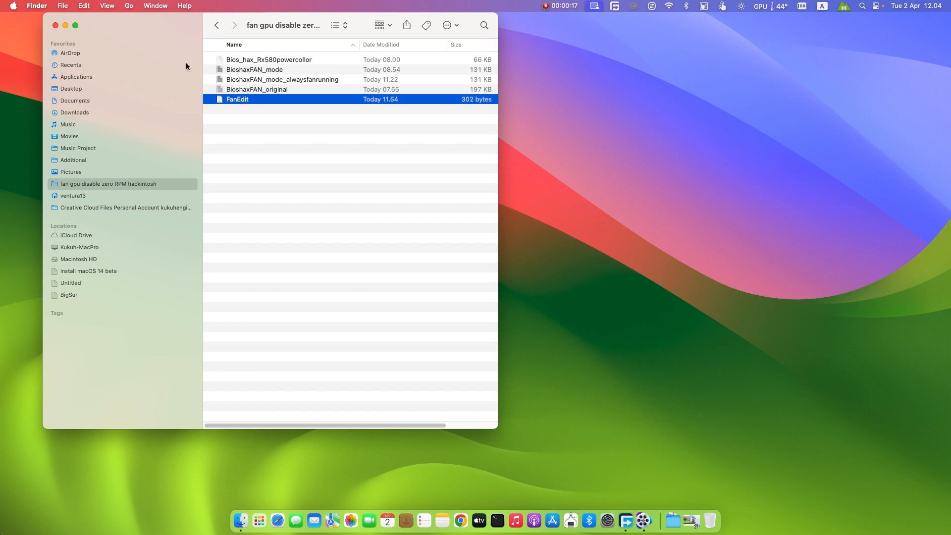
pyautogui.moveTo(230, 48); pyautogui.dragTo(133, 56)
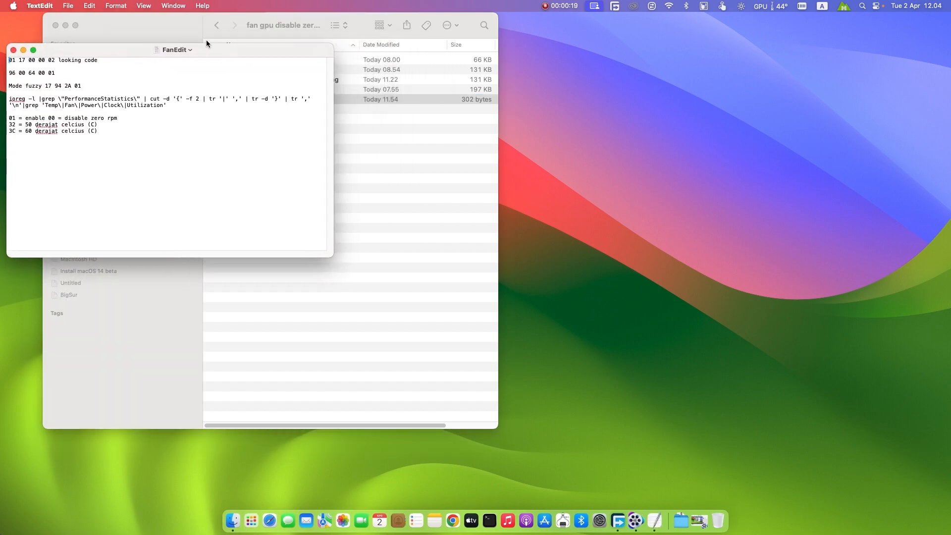
pyautogui.click(271, 28)
pyautogui.moveTo(166, 23); pyautogui.dragTo(199, 23)
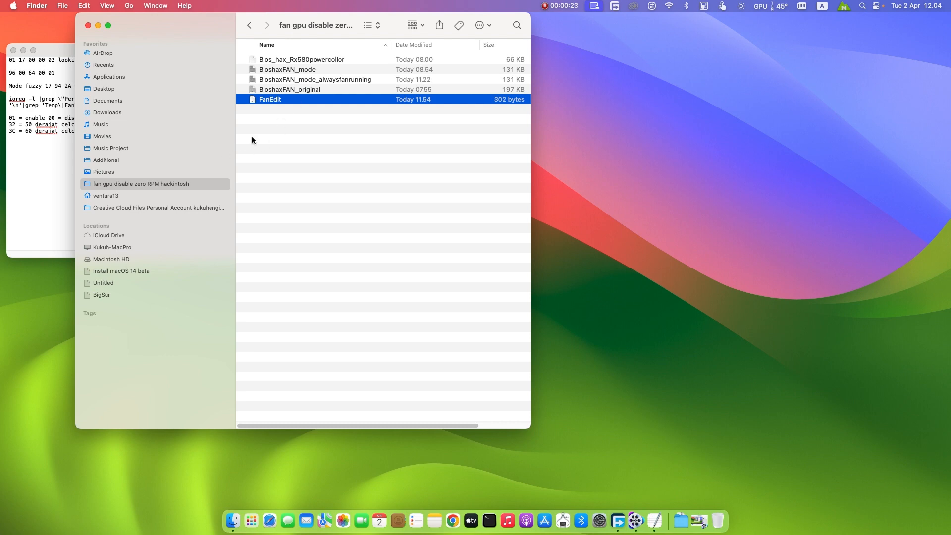
pyautogui.click(48, 156)
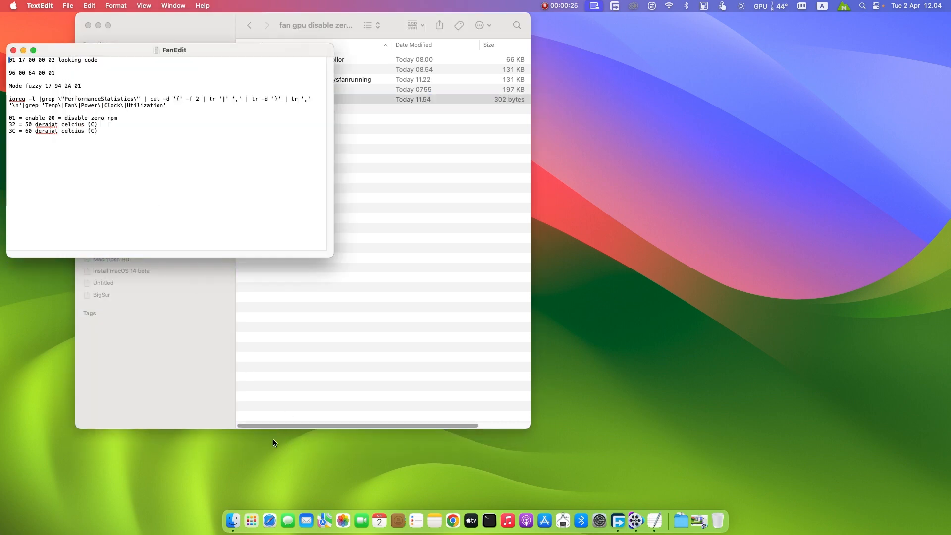
# - Copy the ioreg PerformanceStatistics command from FanEdit and run it in a new Terminal window
pyautogui.click(489, 519)
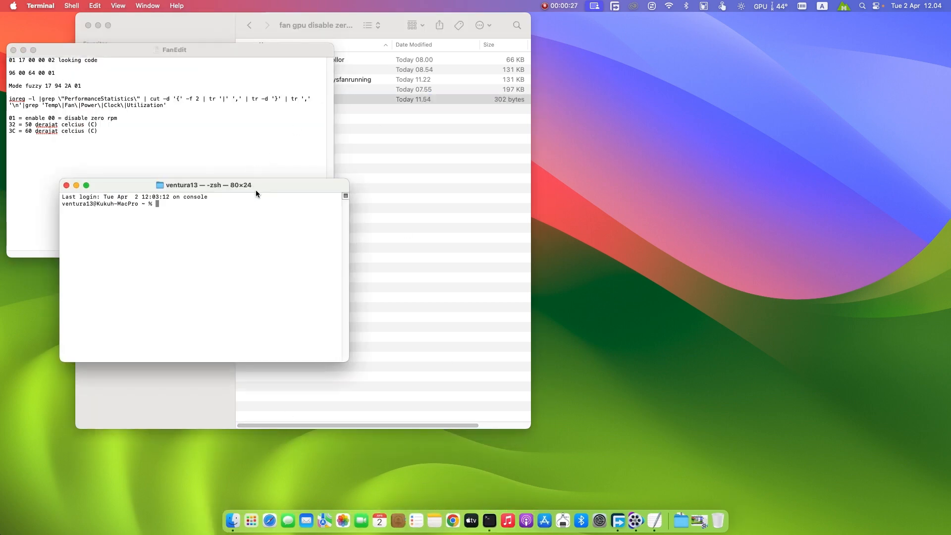
pyautogui.moveTo(256, 192); pyautogui.dragTo(538, 144)
pyautogui.click(25, 99)
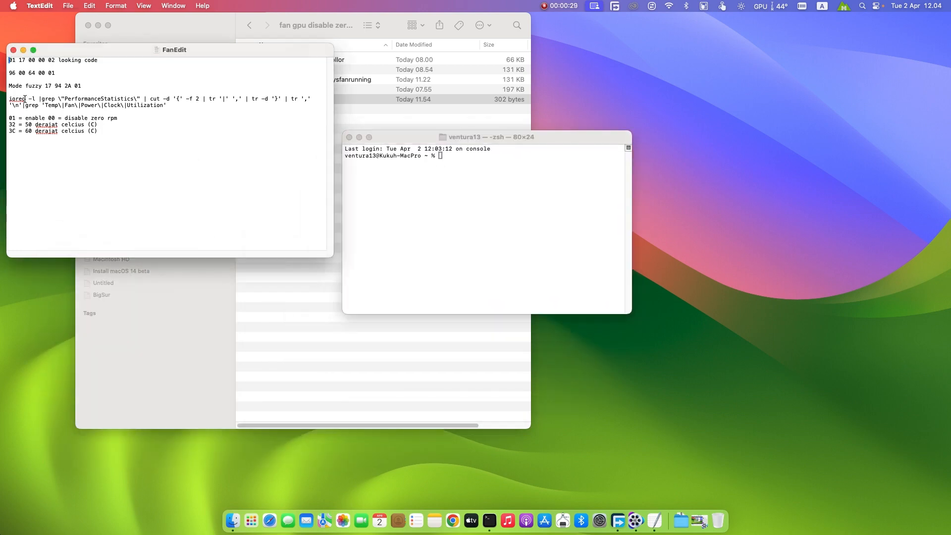
pyautogui.moveTo(10, 98); pyautogui.dragTo(192, 107)
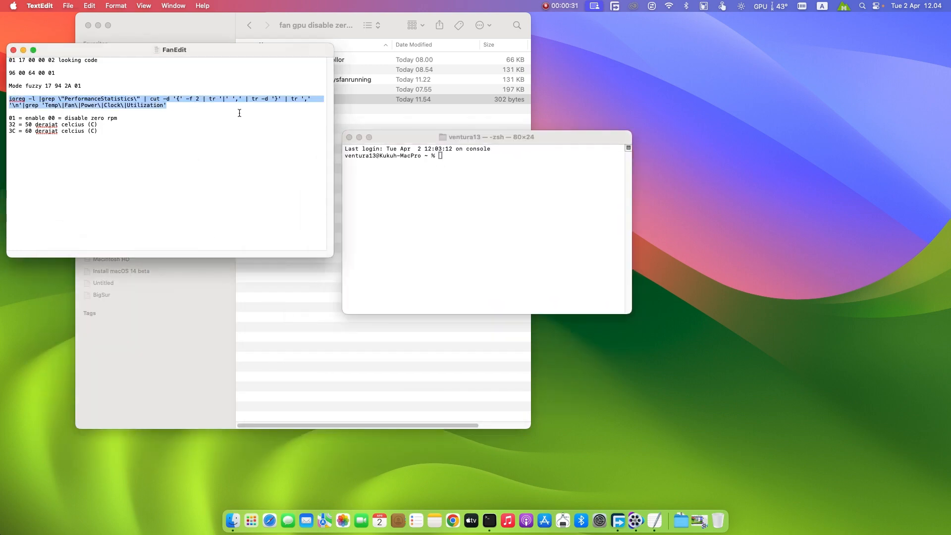
pyautogui.click(421, 141)
pyautogui.press('cmd+v')
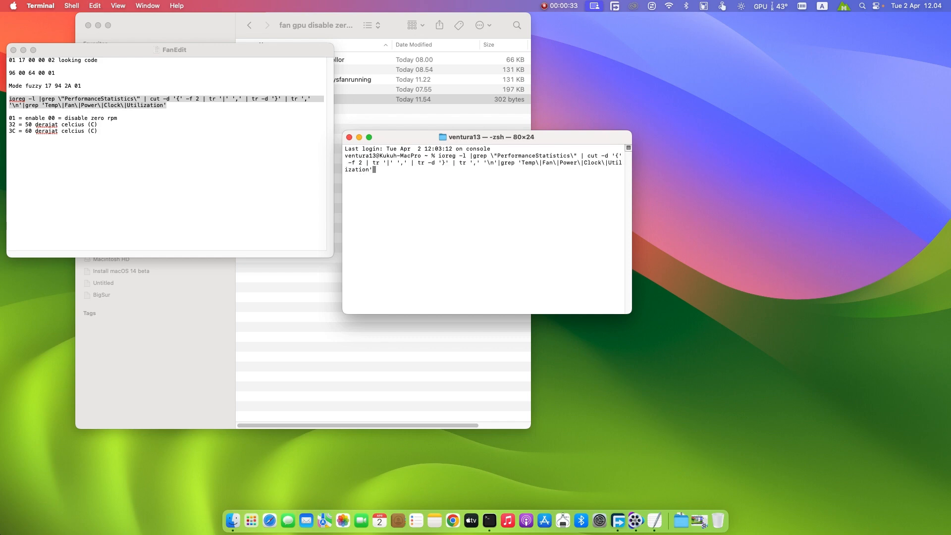
pyautogui.press('Return')
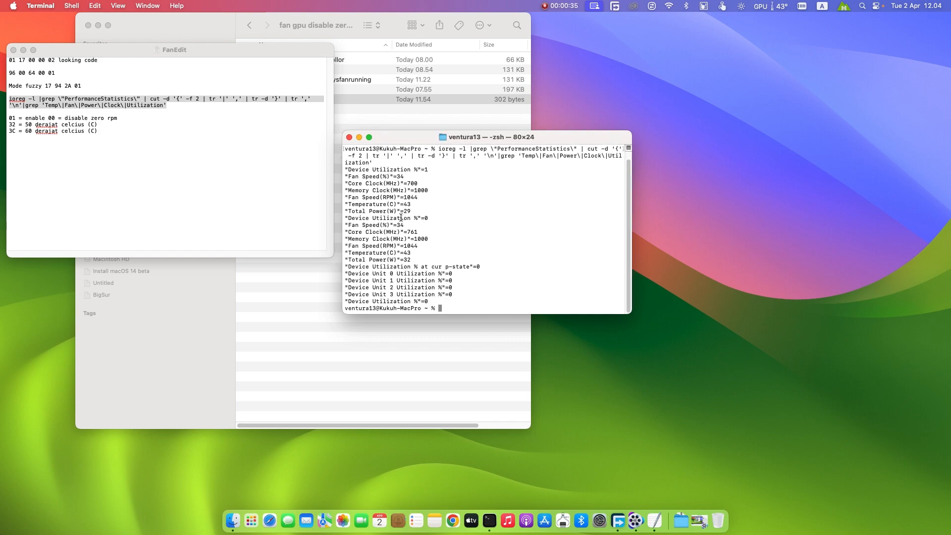
# - Examine the GPU fan speed percentage and RPM readings in the new Terminal output
pyautogui.moveTo(349, 225); pyautogui.dragTo(405, 225)
pyautogui.click(397, 227)
pyautogui.moveTo(348, 246); pyautogui.dragTo(417, 247)
pyautogui.moveTo(394, 142); pyautogui.dragTo(432, 102)
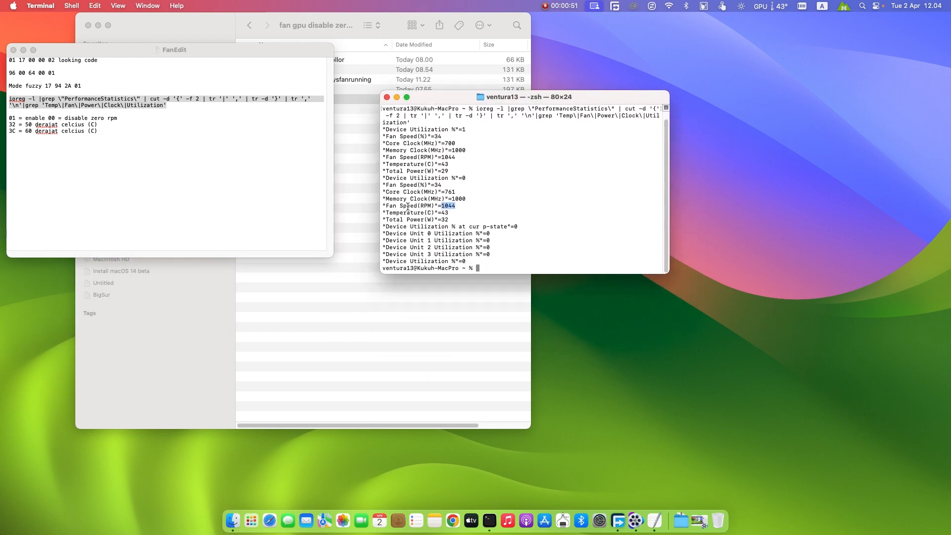
pyautogui.moveTo(607, 95); pyautogui.dragTo(570, 115)
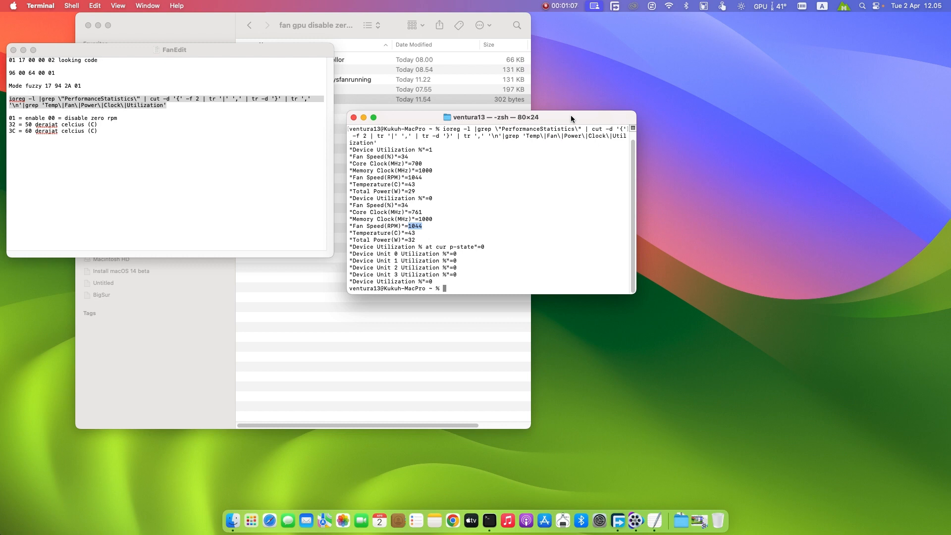
pyautogui.moveTo(570, 115); pyautogui.dragTo(566, 143)
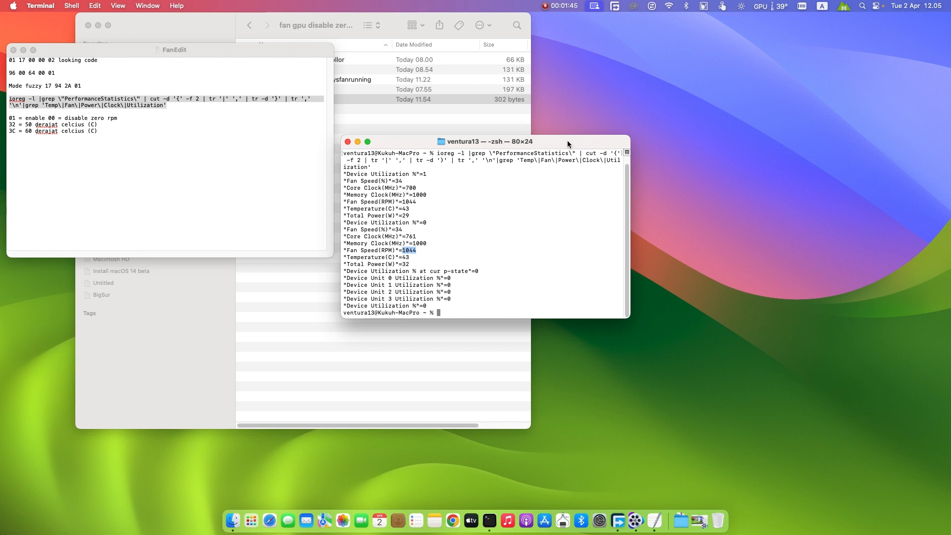
pyautogui.click(420, 244)
pyautogui.moveTo(402, 251); pyautogui.dragTo(416, 251)
pyautogui.moveTo(562, 140); pyautogui.dragTo(573, 94)
pyautogui.moveTo(584, 88); pyautogui.dragTo(590, 122)
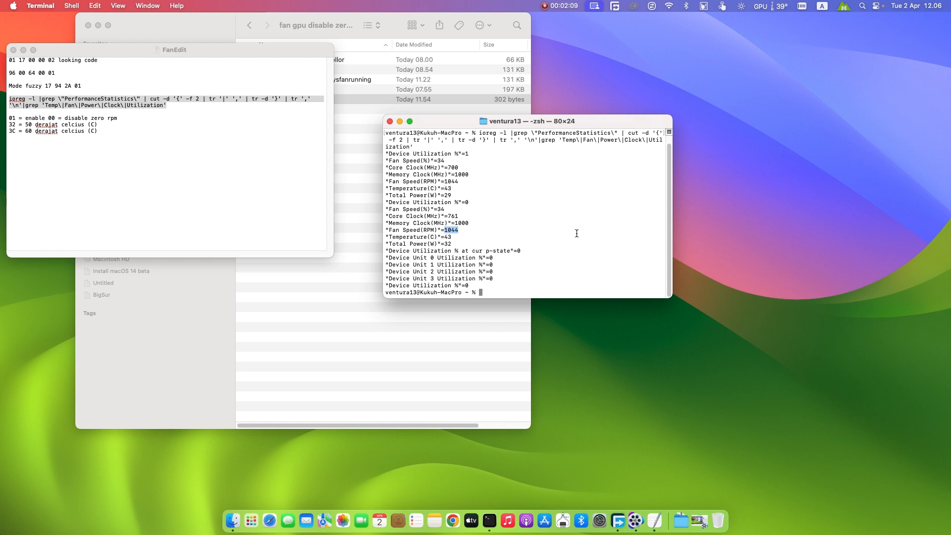
# - Check the fan RPM line in the Terminal output, and rerun the previous ioreg PerformanceStatistics command to refresh the readings
pyautogui.click(451, 230)
pyautogui.moveTo(444, 230); pyautogui.dragTo(458, 229)
pyautogui.moveTo(597, 121); pyautogui.dragTo(589, 112)
pyautogui.click(442, 222)
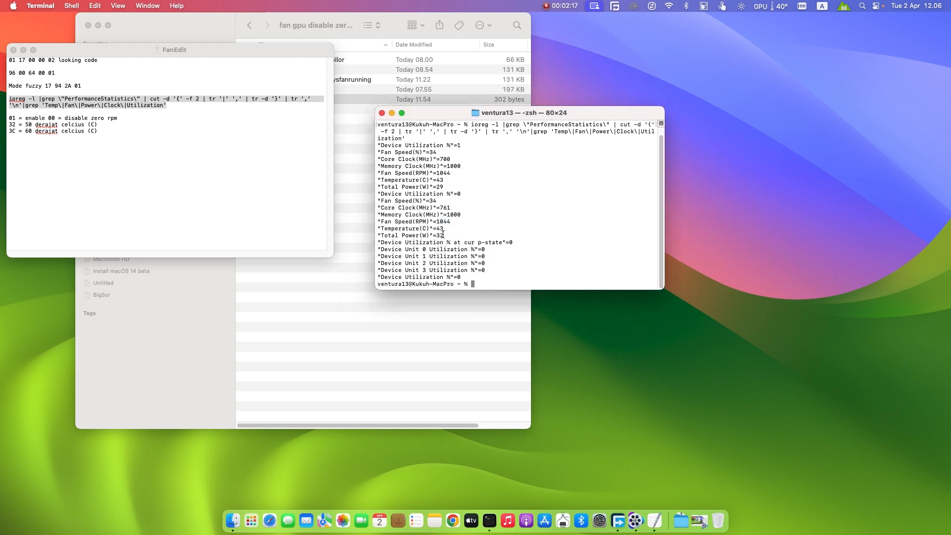
pyautogui.moveTo(378, 222); pyautogui.dragTo(467, 223)
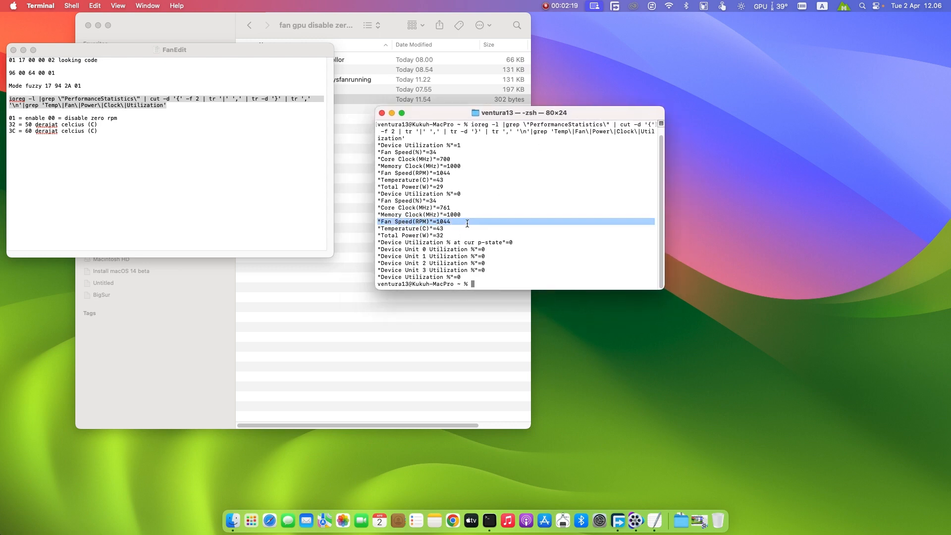
pyautogui.click(467, 223)
pyautogui.press('Up')
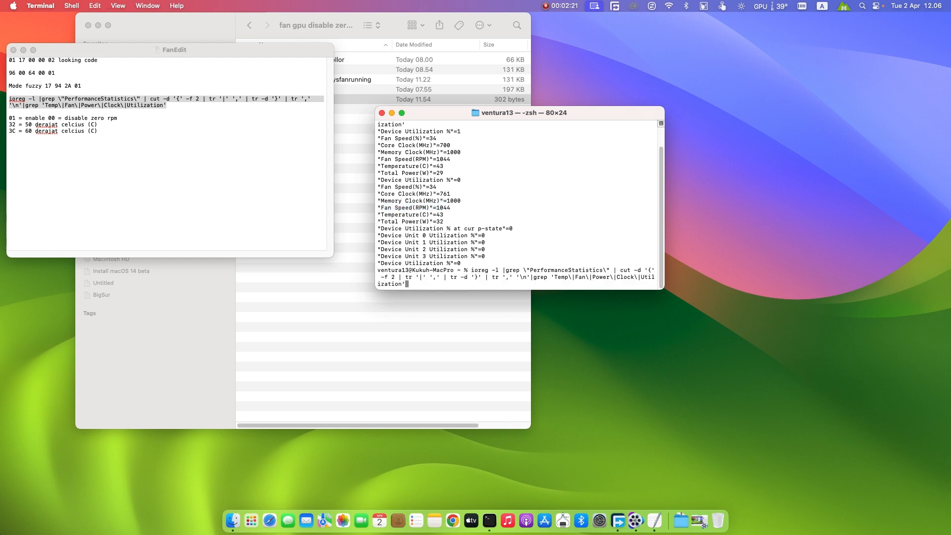
pyautogui.press('Return')
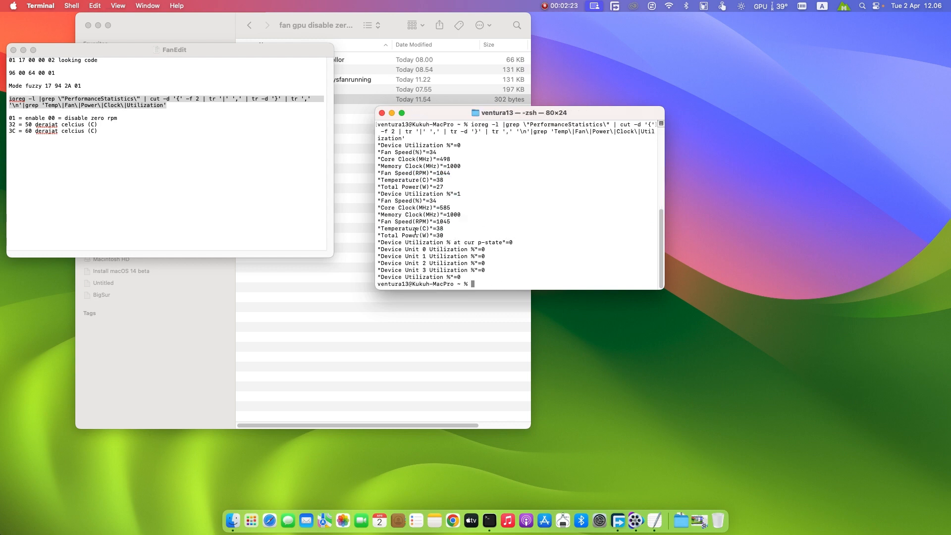
# - Compare the refreshed GPU fan RPM reading with the GPU temperature monitor's reading
pyautogui.moveTo(437, 221); pyautogui.dragTo(450, 222)
pyautogui.click(778, 10)
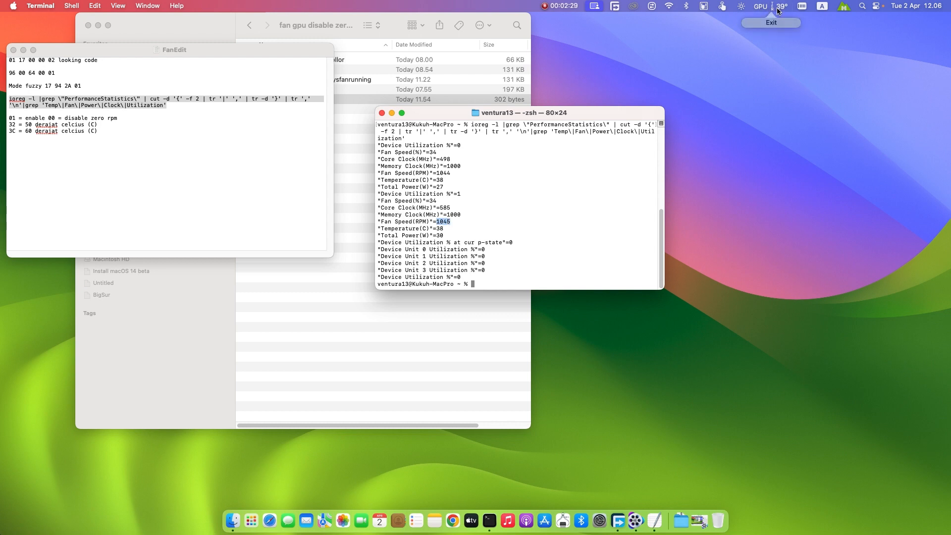
pyautogui.moveTo(587, 114); pyautogui.dragTo(508, 181)
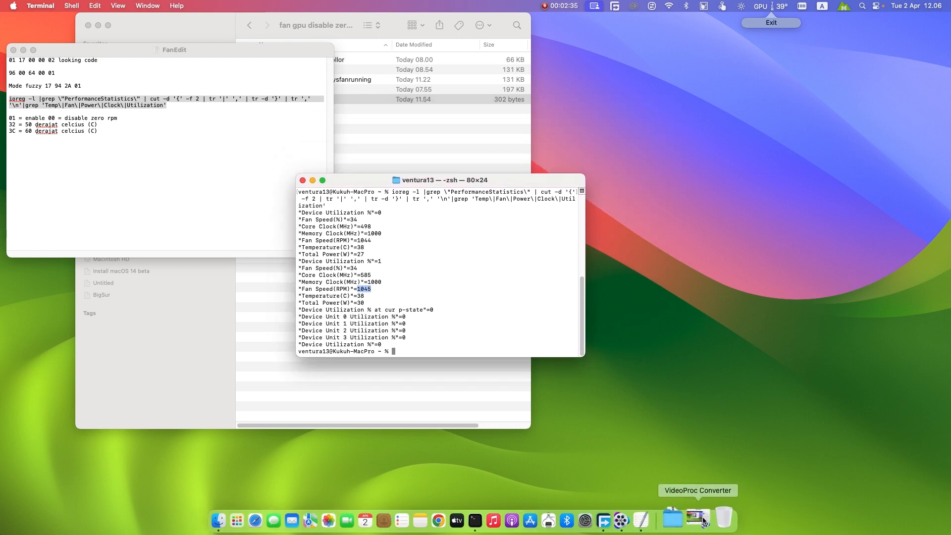
pyautogui.click(366, 289)
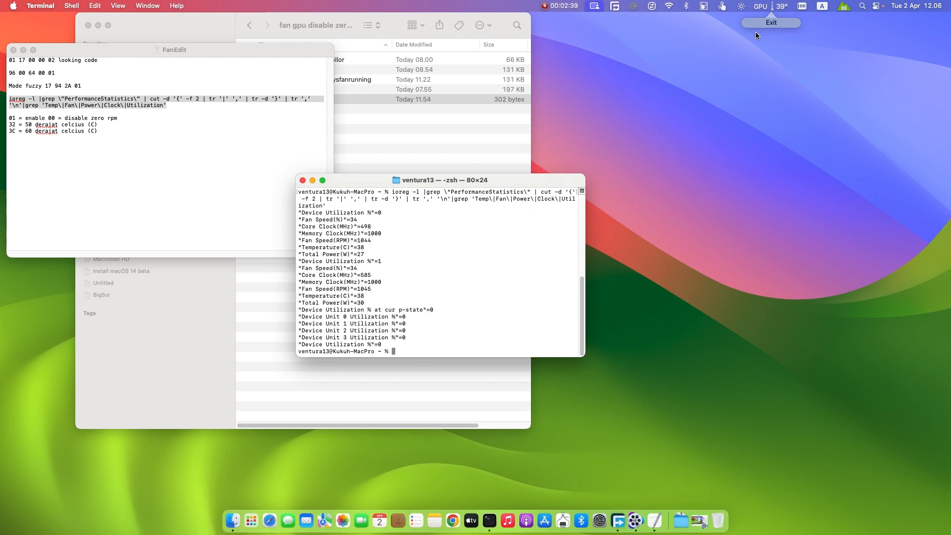
# - Move the Terminal window below the FanEdit note so that it no longer covers the note
pyautogui.moveTo(503, 180); pyautogui.dragTo(491, 200)
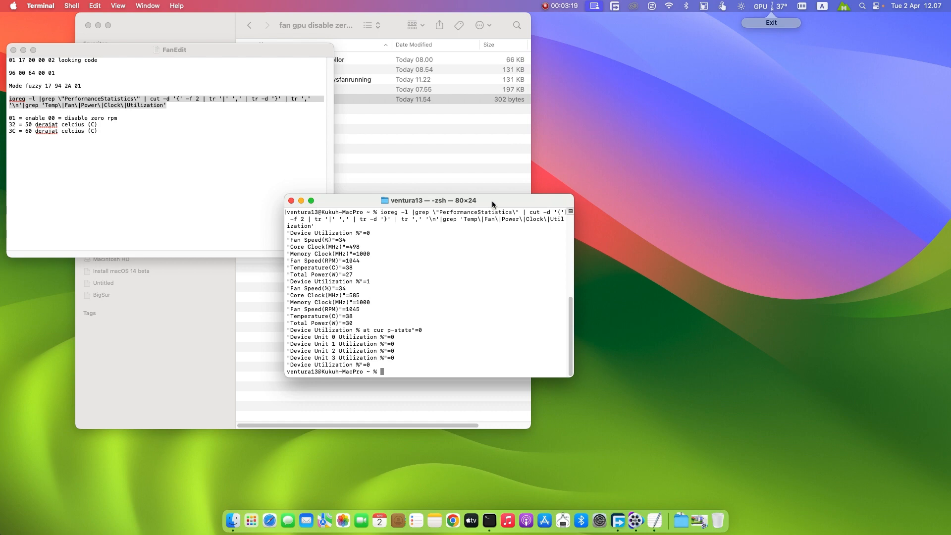
pyautogui.moveTo(501, 204); pyautogui.dragTo(456, 253)
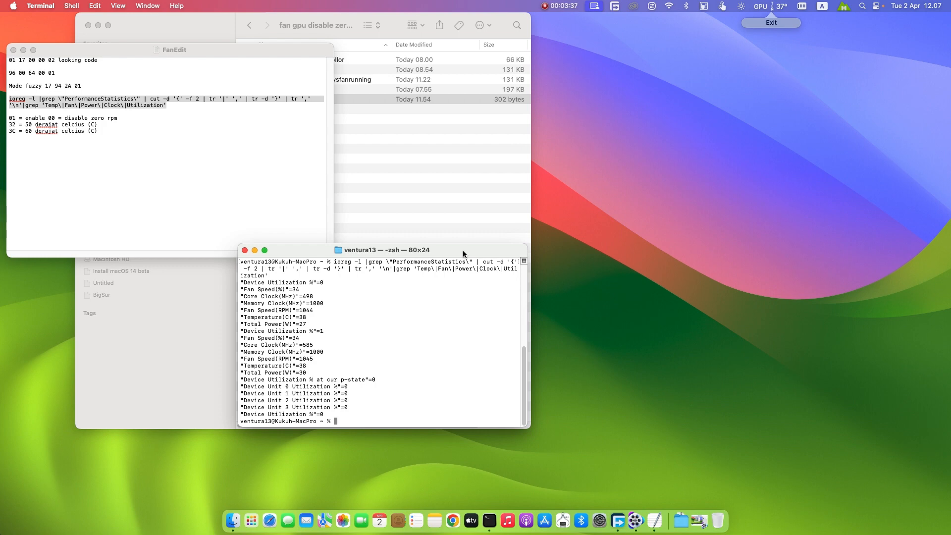
pyautogui.moveTo(463, 254); pyautogui.dragTo(464, 254)
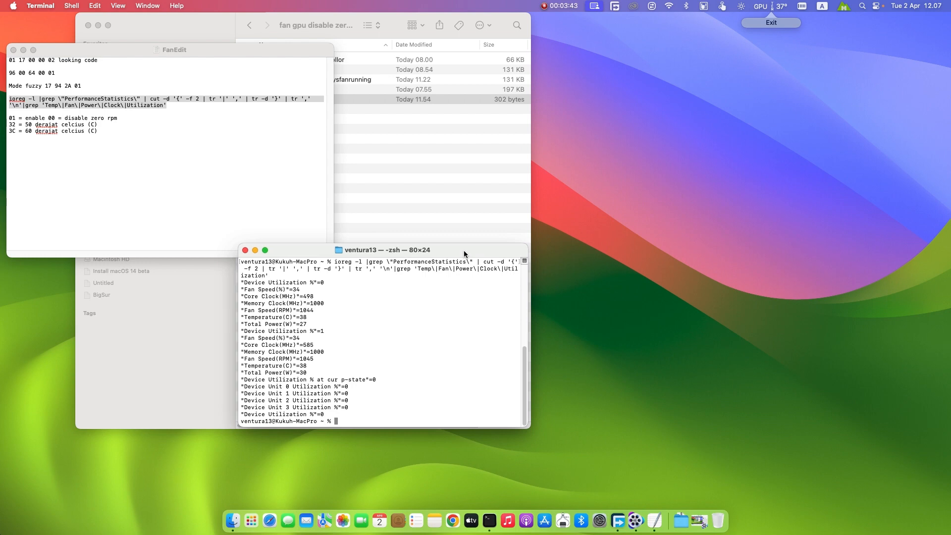
pyautogui.moveTo(464, 255); pyautogui.dragTo(465, 253)
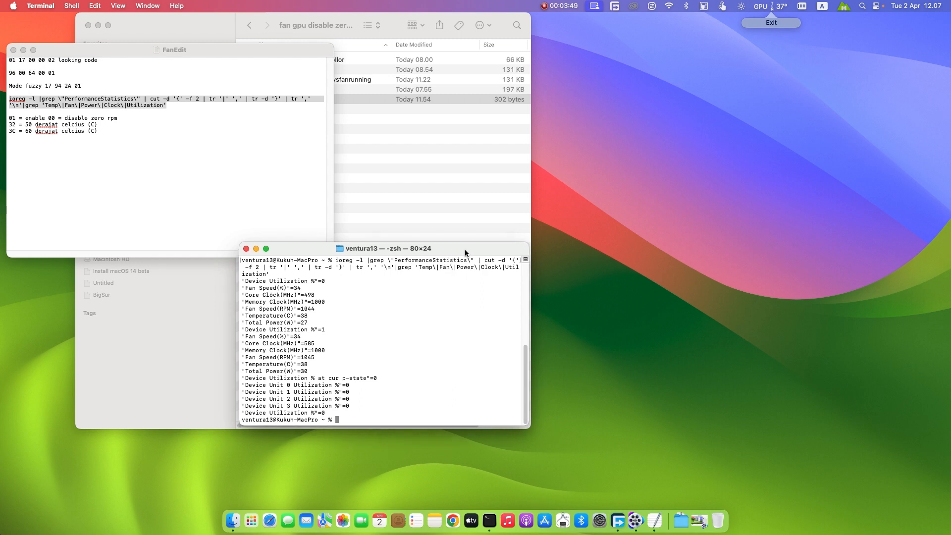
pyautogui.moveTo(465, 253); pyautogui.dragTo(465, 253)
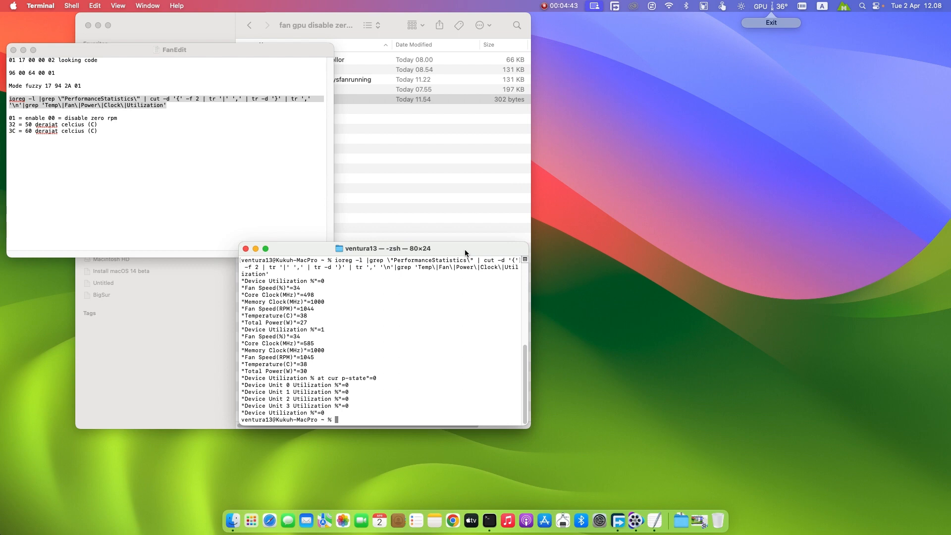
pyautogui.moveTo(465, 250); pyautogui.dragTo(465, 253)
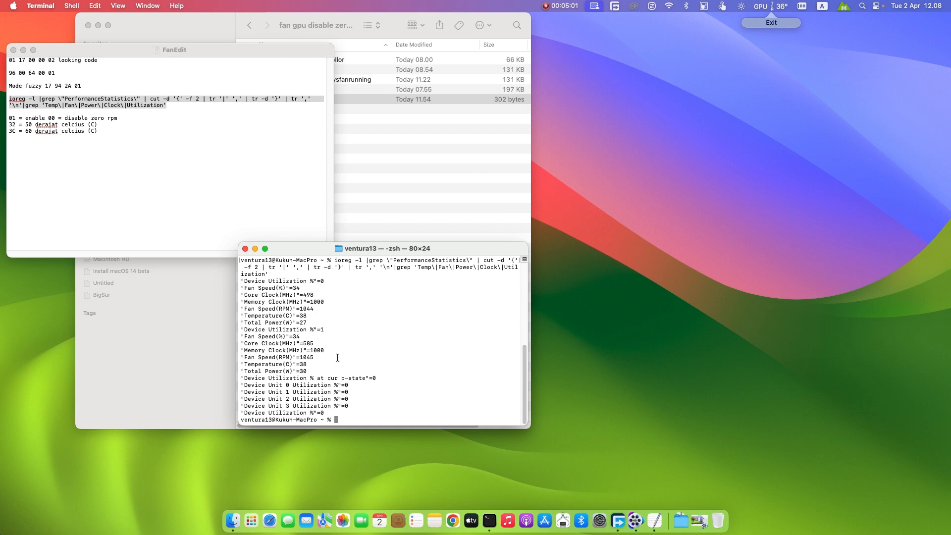
pyautogui.rightClick(406, 405)
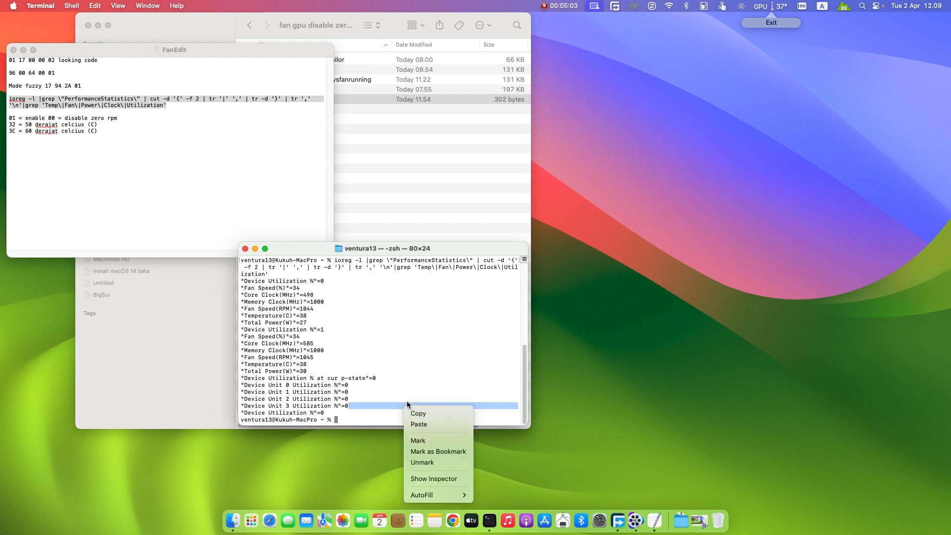
pyautogui.click(642, 386)
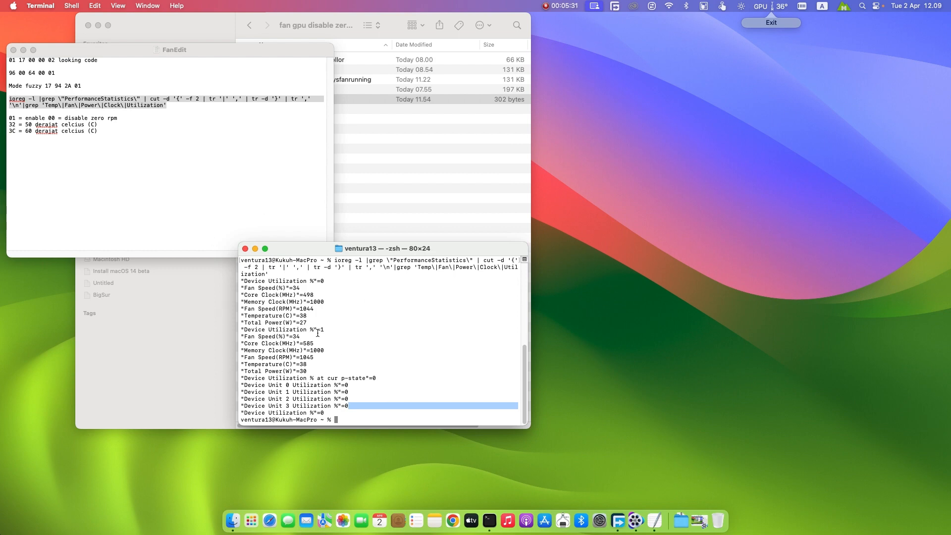
# - Run the ioreg PerformanceStatistics command again, filtering for Temp, Fan, Power, Clock and Utilization, for a new GPU reading
pyautogui.click(361, 420)
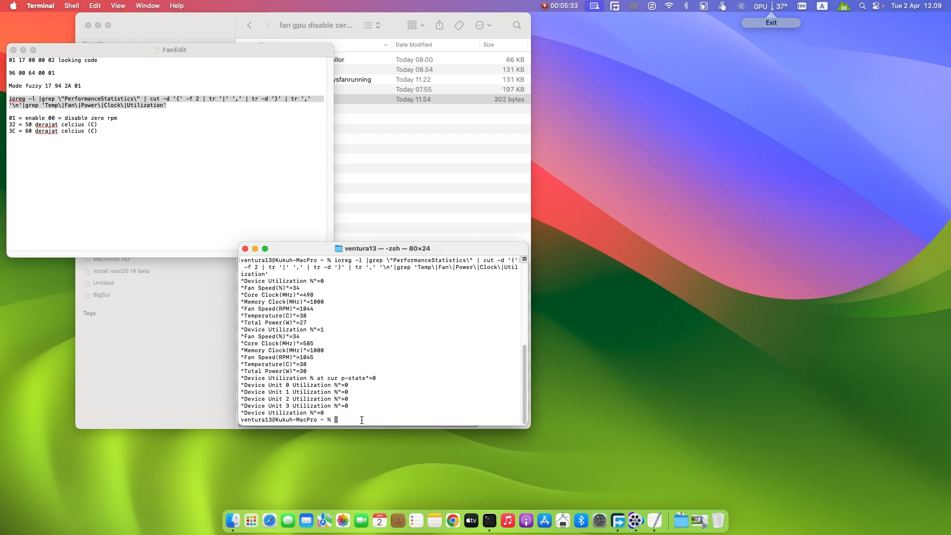
pyautogui.write('ioreg -l |grep \\"PerformanceStatistics\\" | cut -d \'{\' -f 2 | tr \'|\' \',\' | tr -d \'}\' | tr \',\' \'\\n\'|grep \'Temp\\|Fan\\|Power\\|Clock\\|Utilization\'')
pyautogui.press('Return')
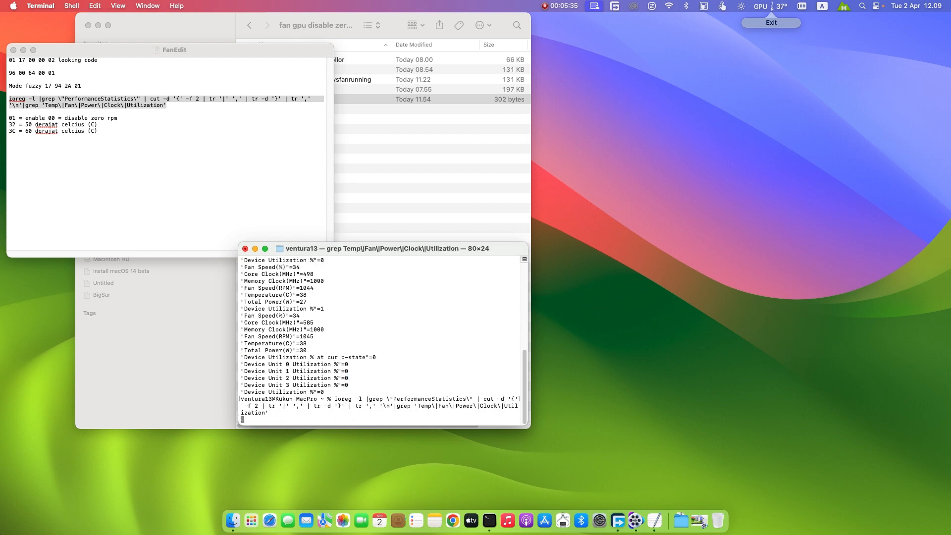